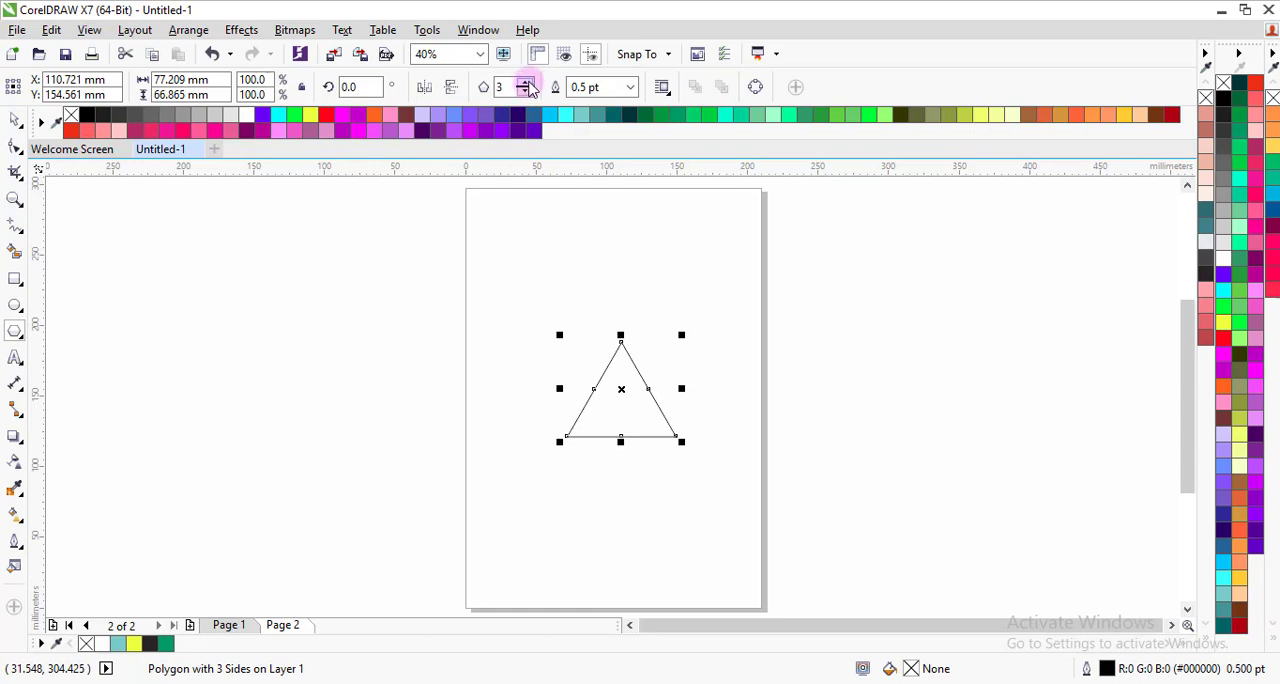
# Step: Change the triangle into a six-sided polygon and set its outline width to 10 pt
pyautogui.click(525, 82)
pyautogui.click(525, 82)
pyautogui.click(525, 82)
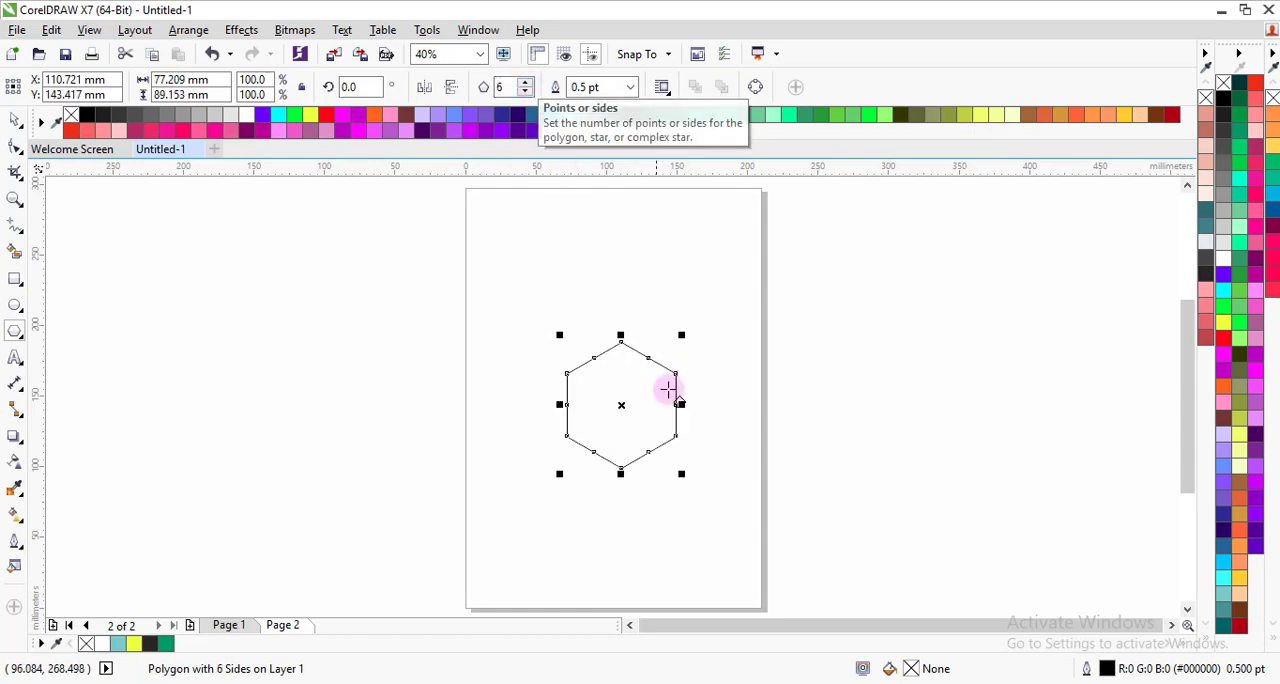
pyautogui.click(631, 88)
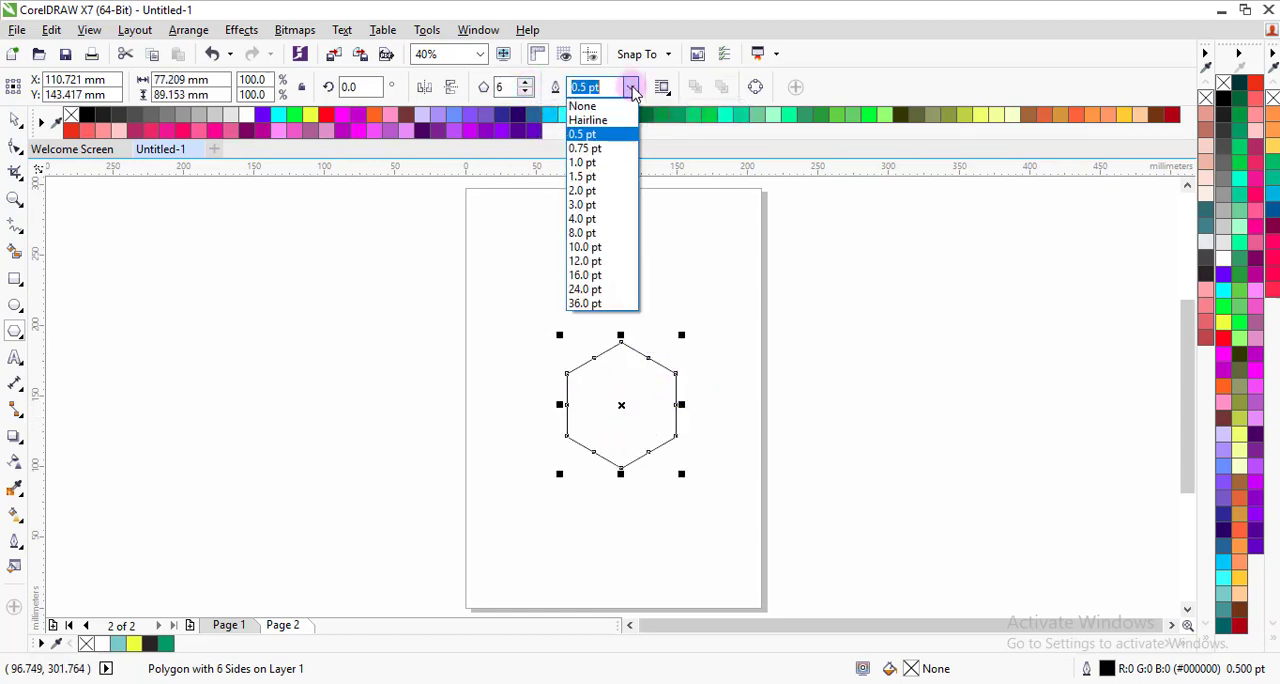
pyautogui.click(603, 249)
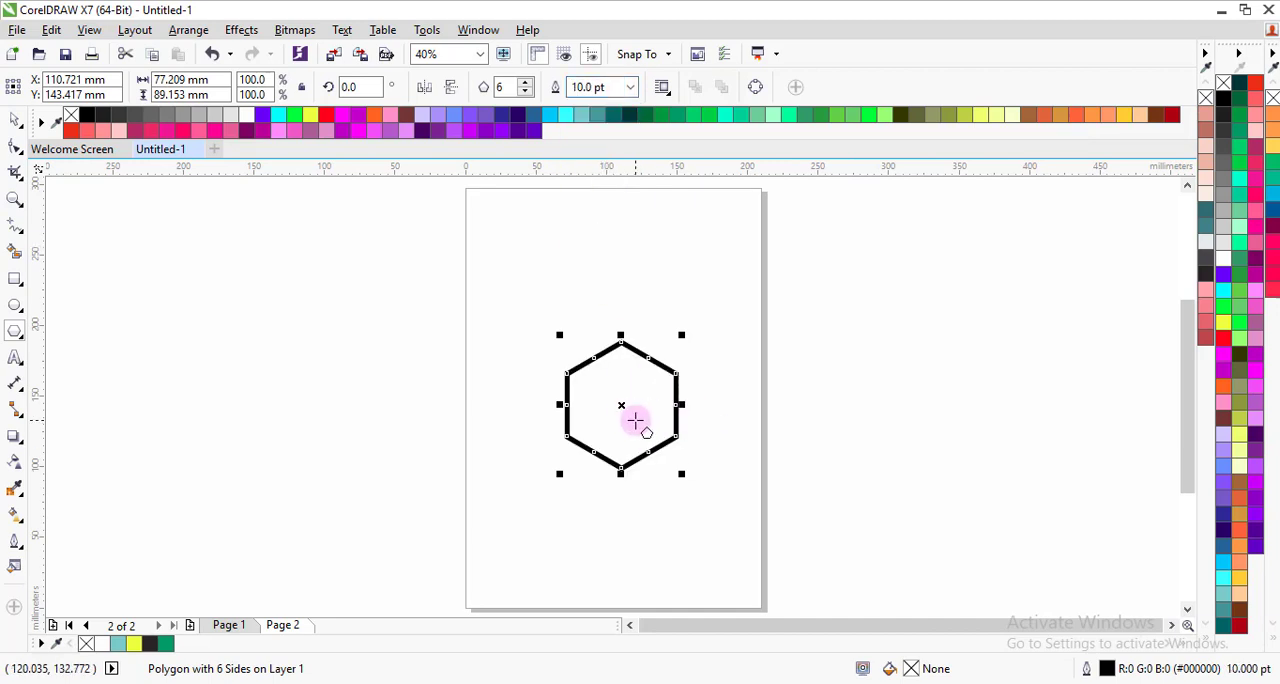
# Step: Scale the hexagon down to about 67.6 × 78.1 mm and give its outline rounded corners and round line caps
pyautogui.scroll(2, 635, 443)
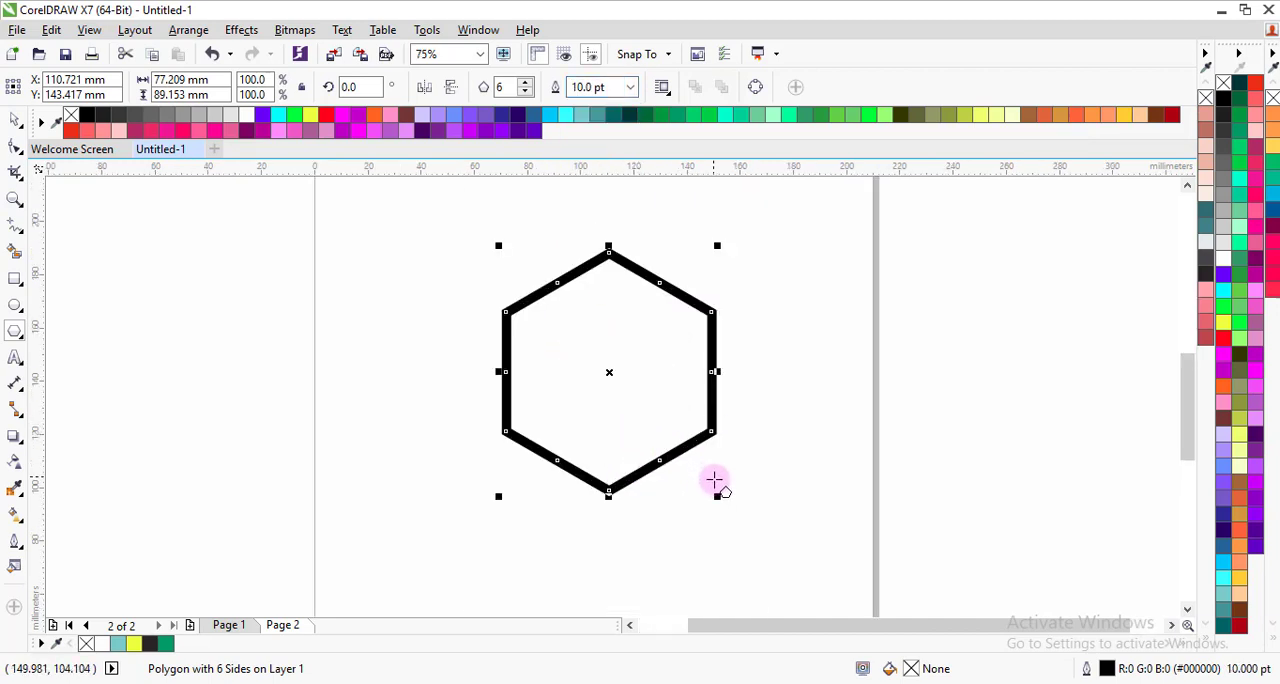
pyautogui.moveTo(716, 492); pyautogui.dragTo(692, 467)
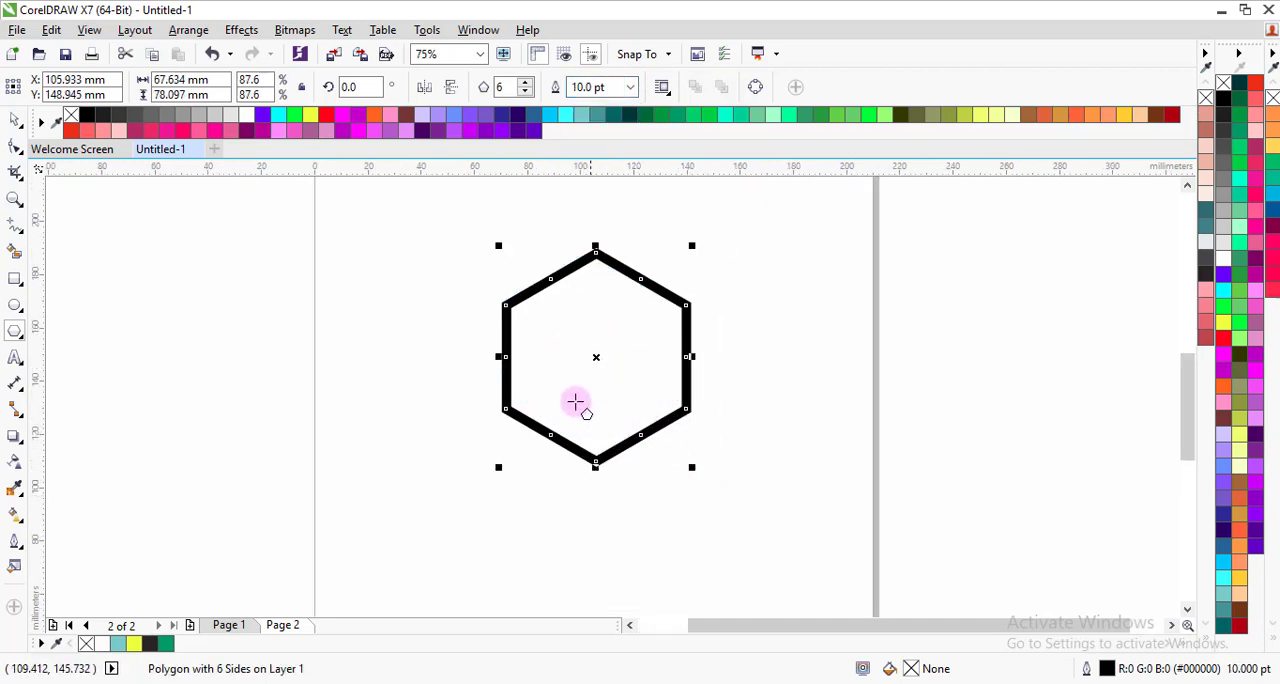
pyautogui.rightClick(664, 424)
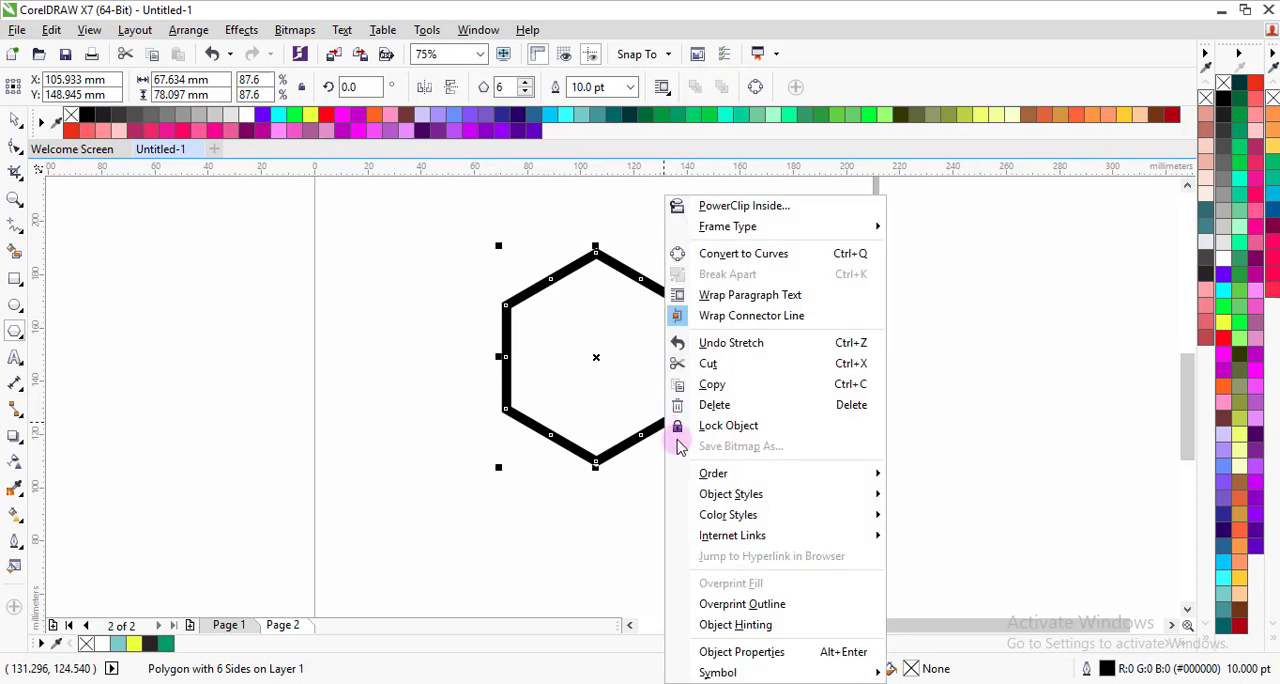
pyautogui.click(742, 652)
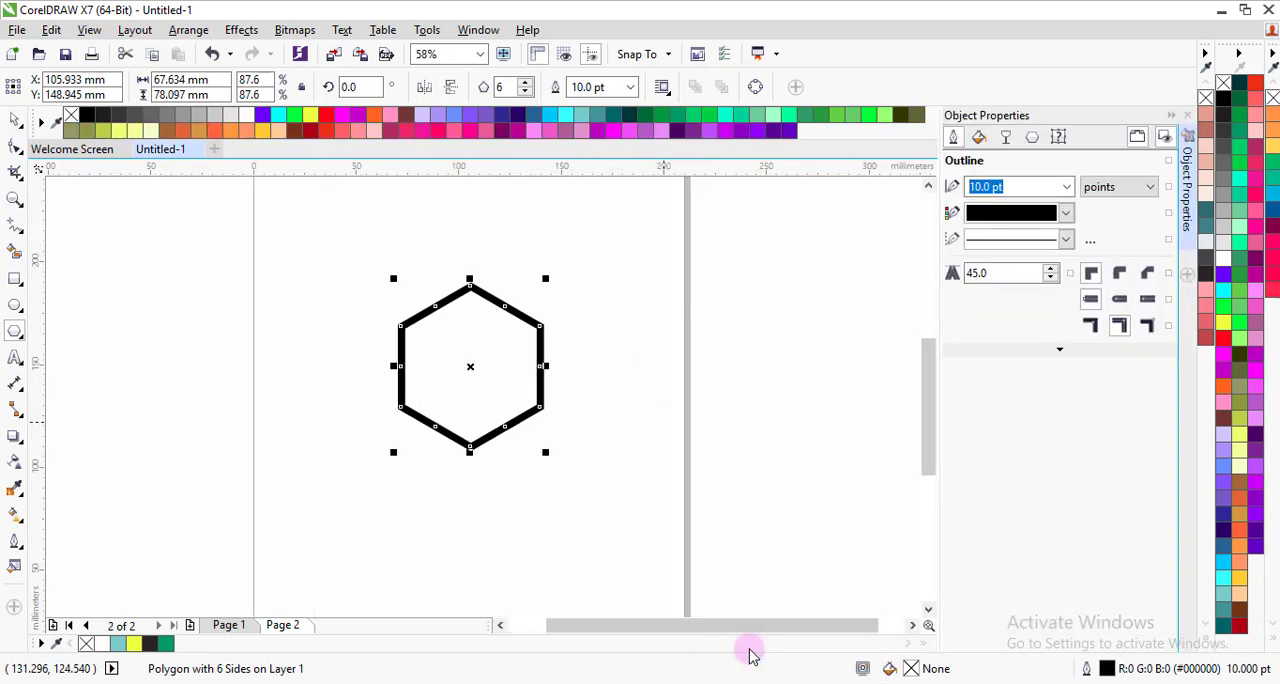
pyautogui.click(1120, 280)
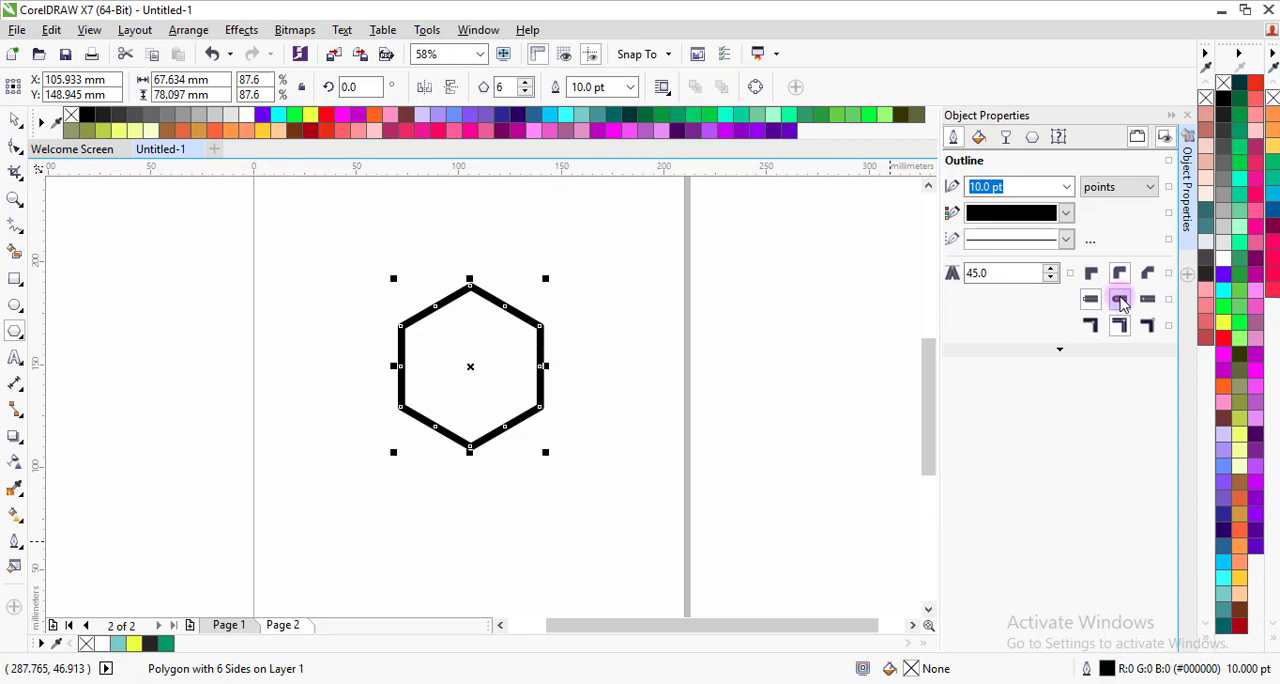
pyautogui.click(1120, 299)
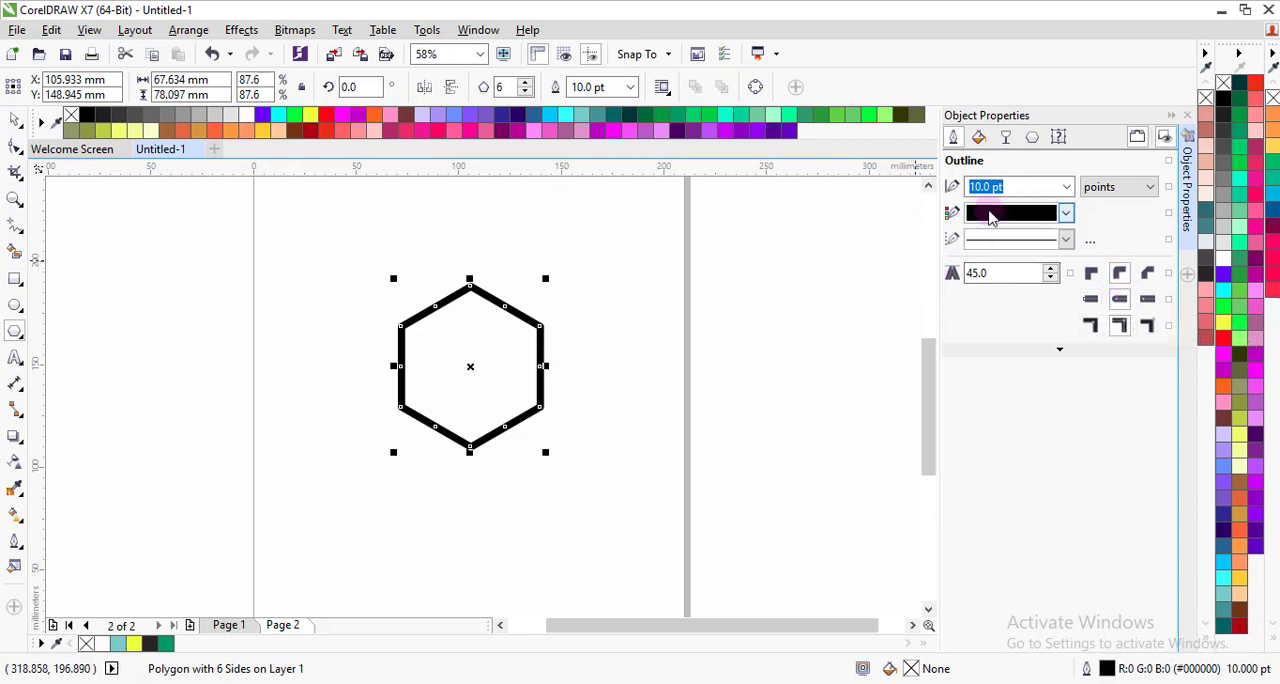
# Step: Fill the hexagon with light blue (#00CCFF) and reposition it at about X 103.8 mm, Y 146.9 mm
pyautogui.click(15, 122)
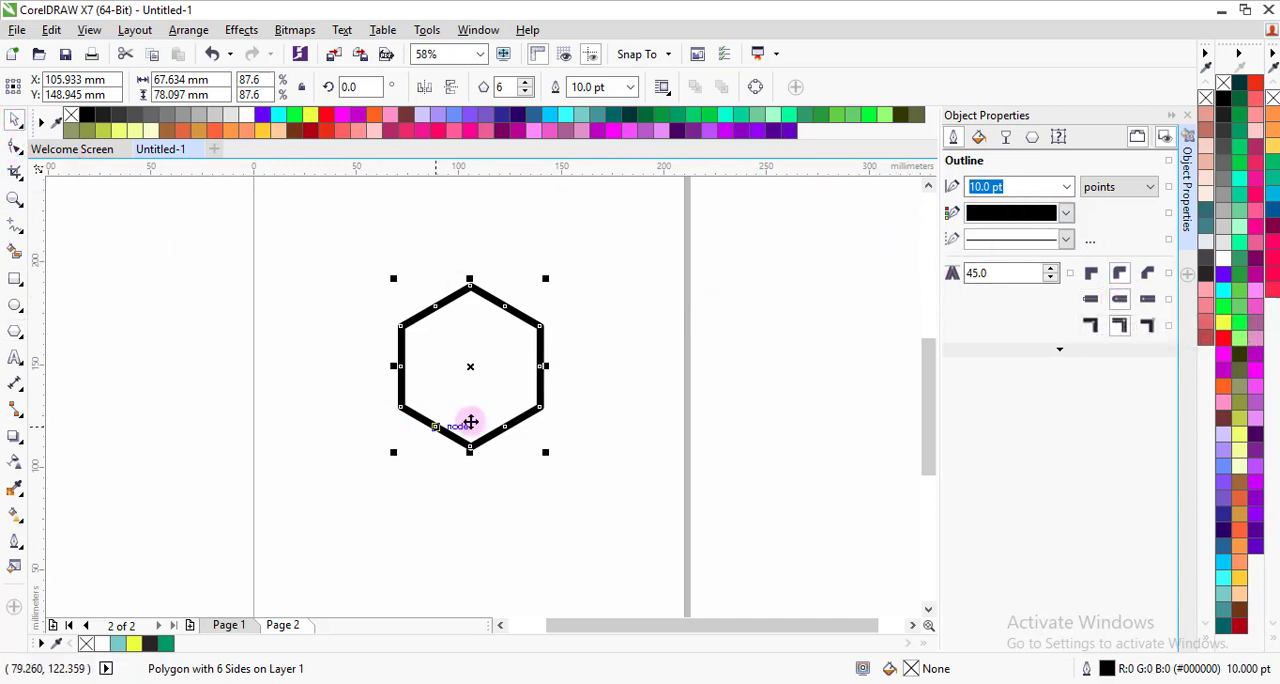
pyautogui.moveTo(493, 372)
pyautogui.mouseDown()
pyautogui.moveTo(513, 384)
pyautogui.moveTo(486, 362)
pyautogui.mouseUp()
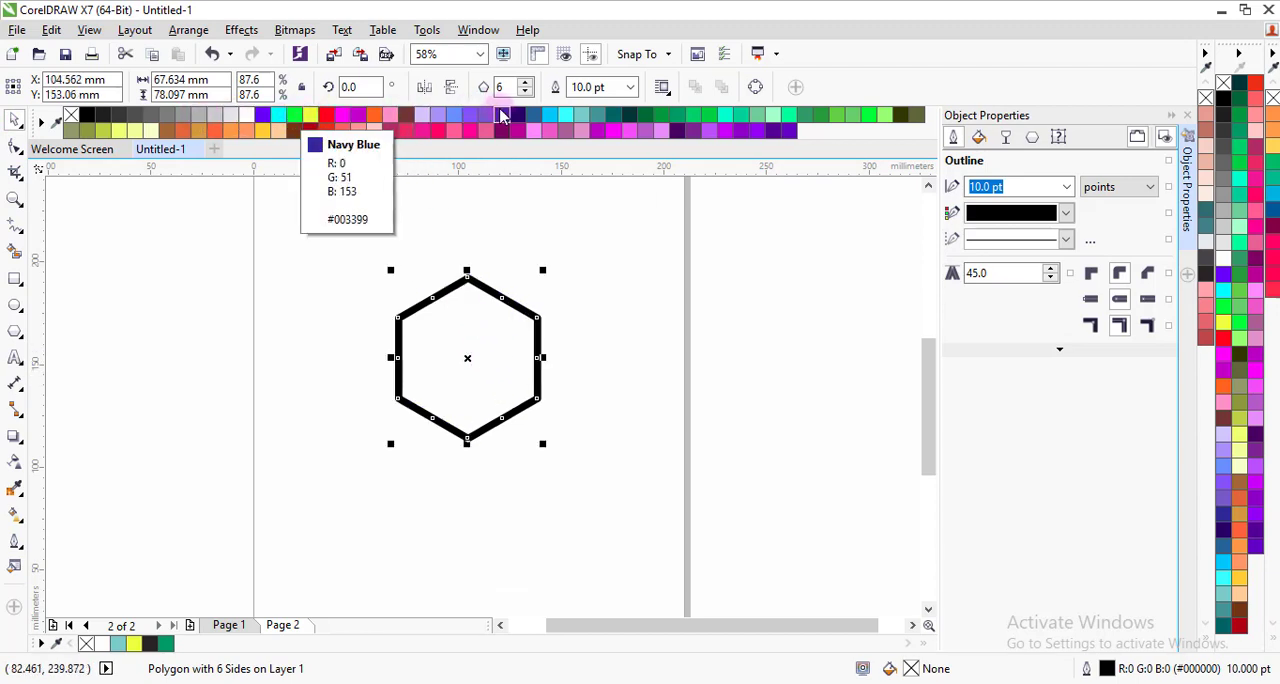
pyautogui.click(548, 120)
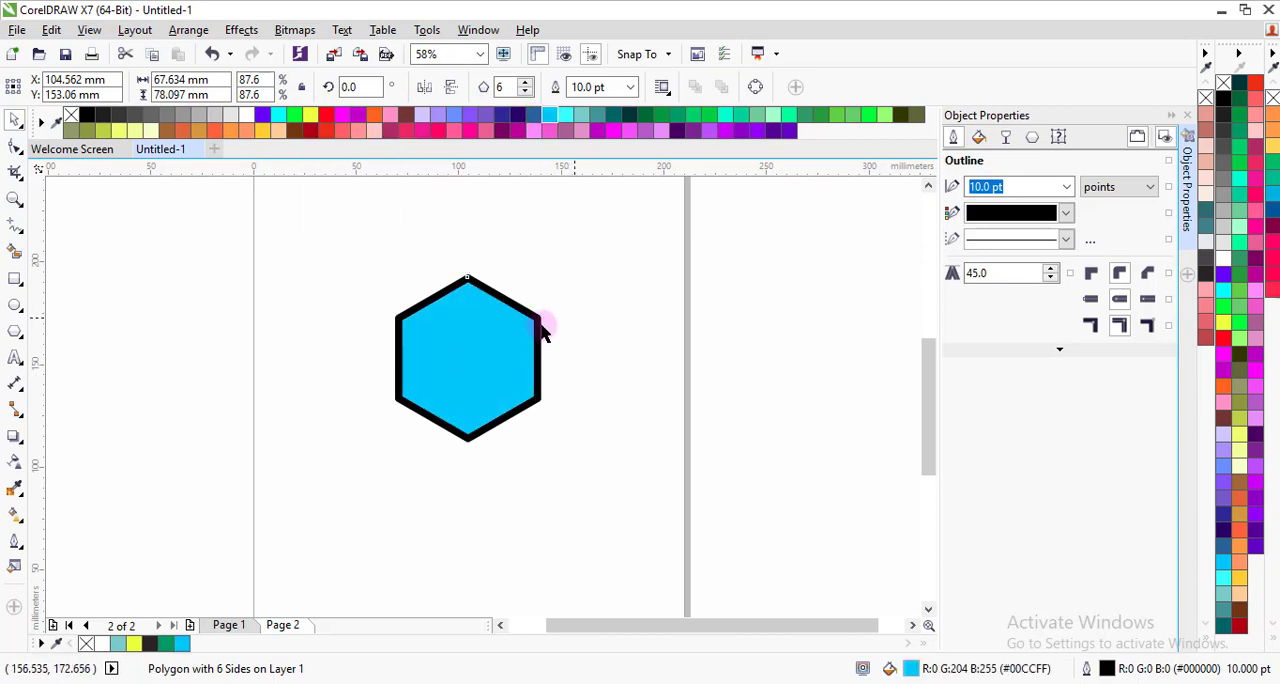
pyautogui.moveTo(541, 330); pyautogui.dragTo(481, 345)
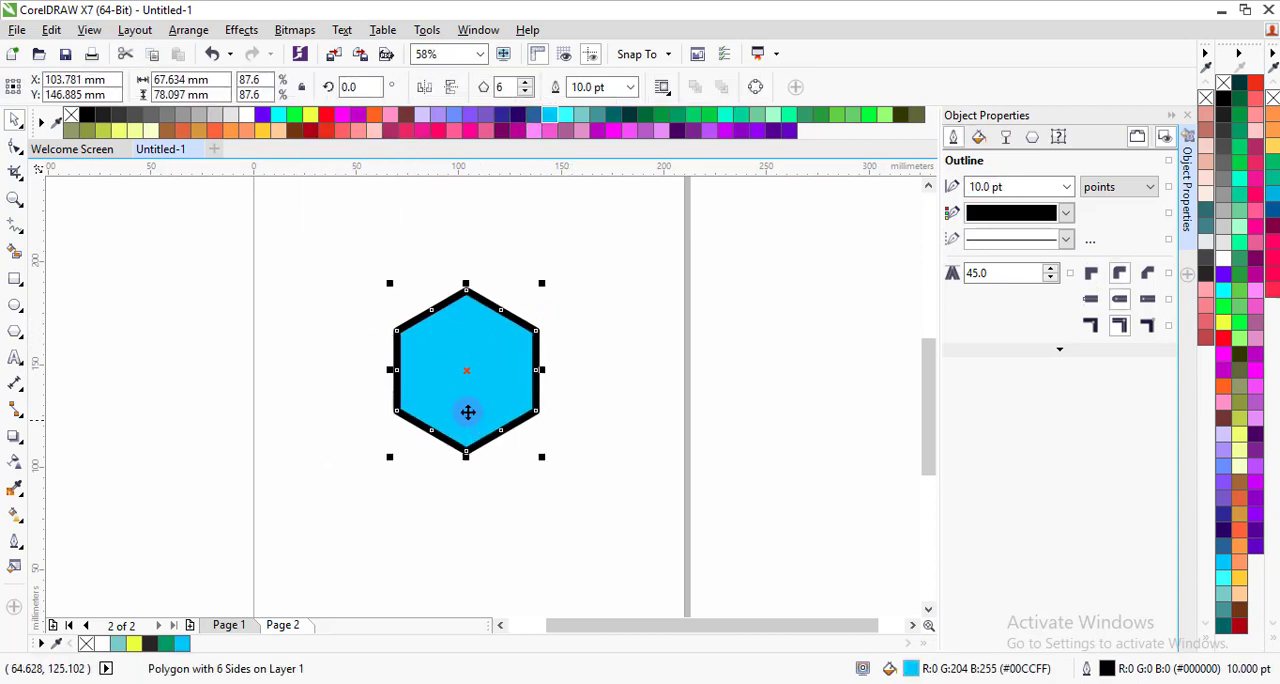
# Step: Convert the blue hexagon to curves and convert its outline to a separate object
pyautogui.click(346, 339)
pyautogui.click(451, 392)
pyautogui.scroll(2, 491, 409)
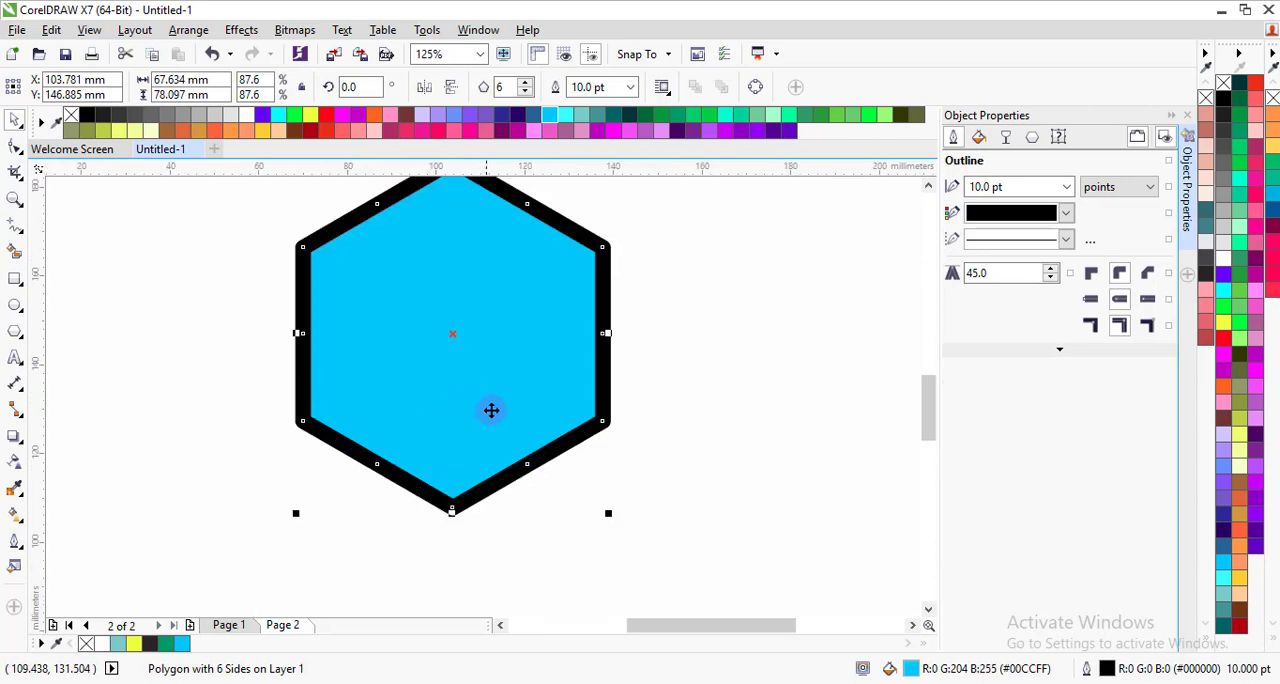
pyautogui.scroll(-2, 480, 354)
pyautogui.scroll(2, 488, 340)
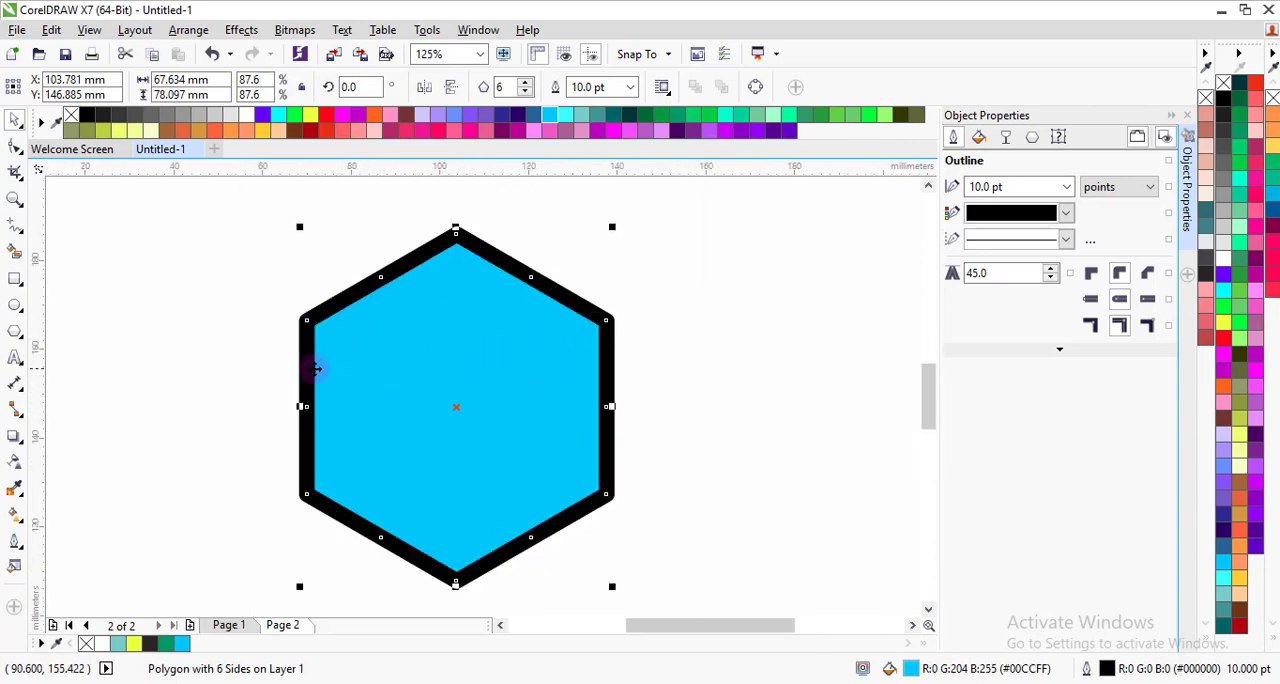
pyautogui.click(186, 30)
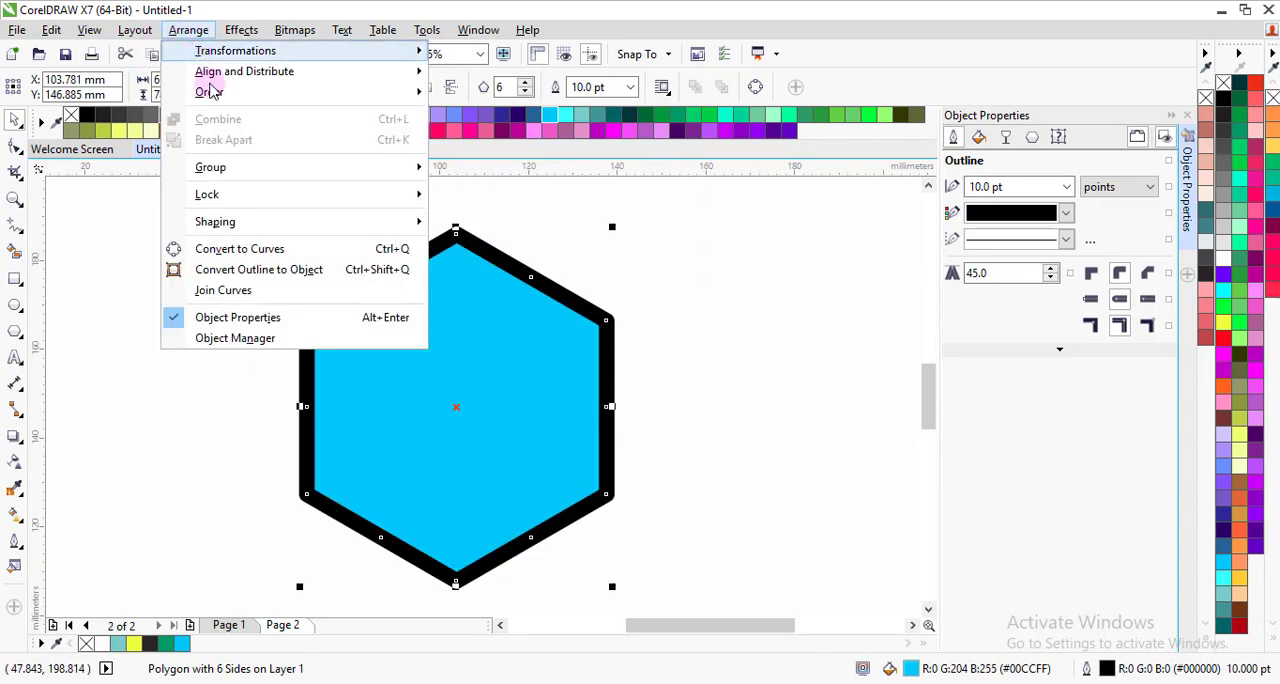
pyautogui.click(250, 252)
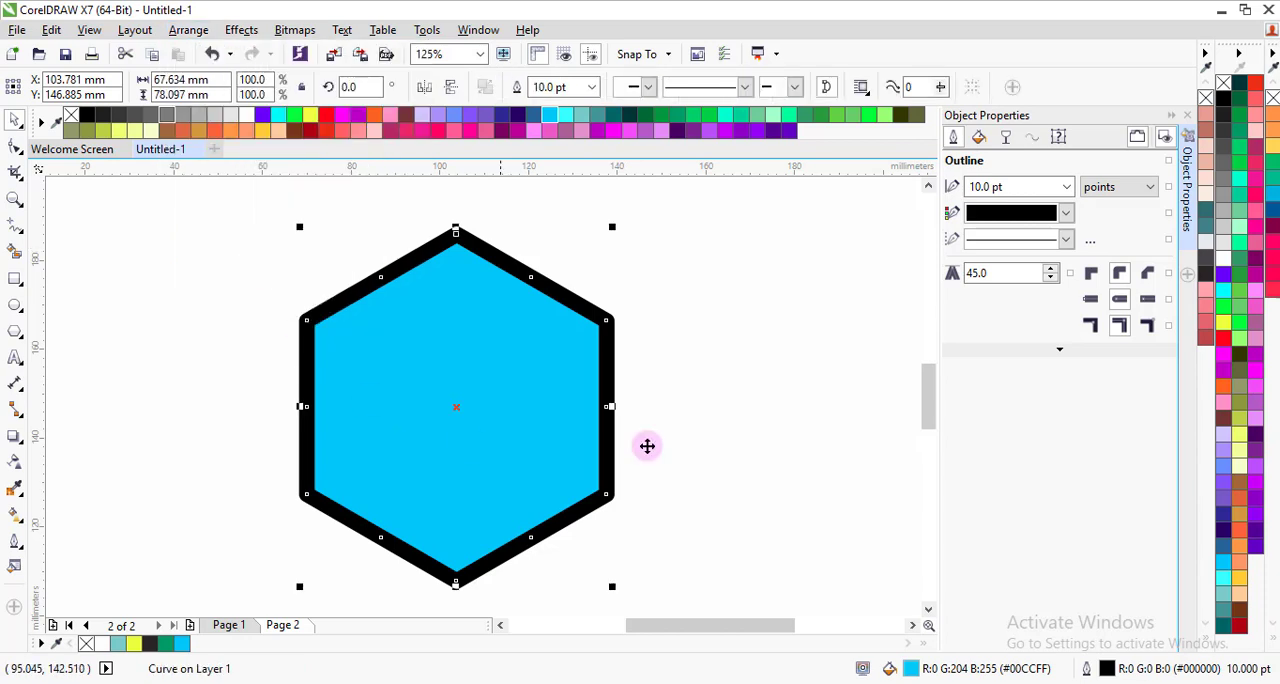
pyautogui.click(186, 30)
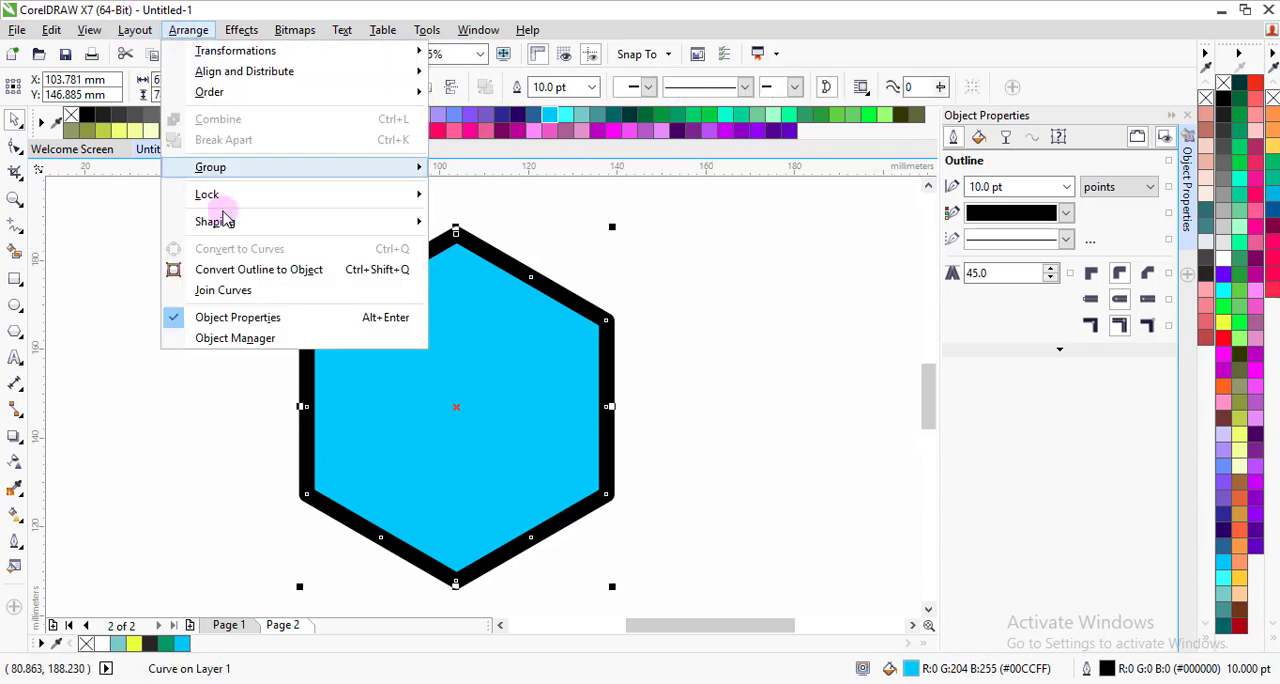
pyautogui.click(250, 270)
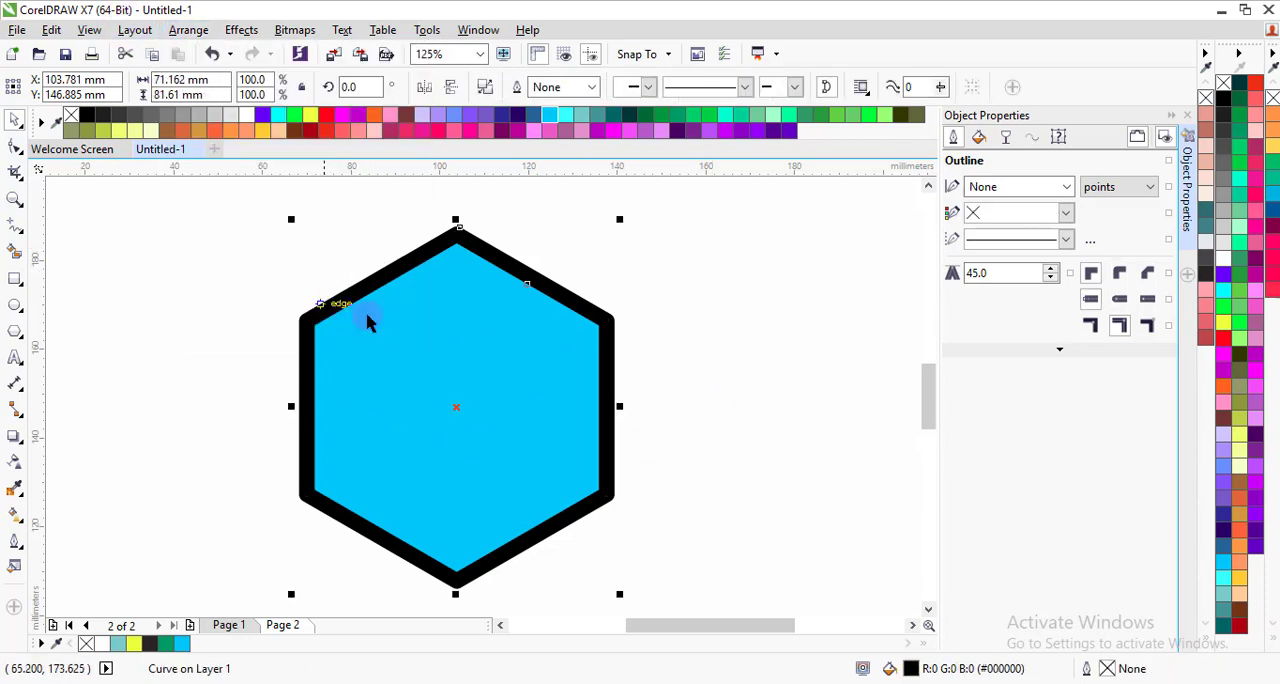
# Step: Try moving the blue fill away from the black outline, undo the move and clear the selection
pyautogui.moveTo(449, 386); pyautogui.dragTo(517, 398)
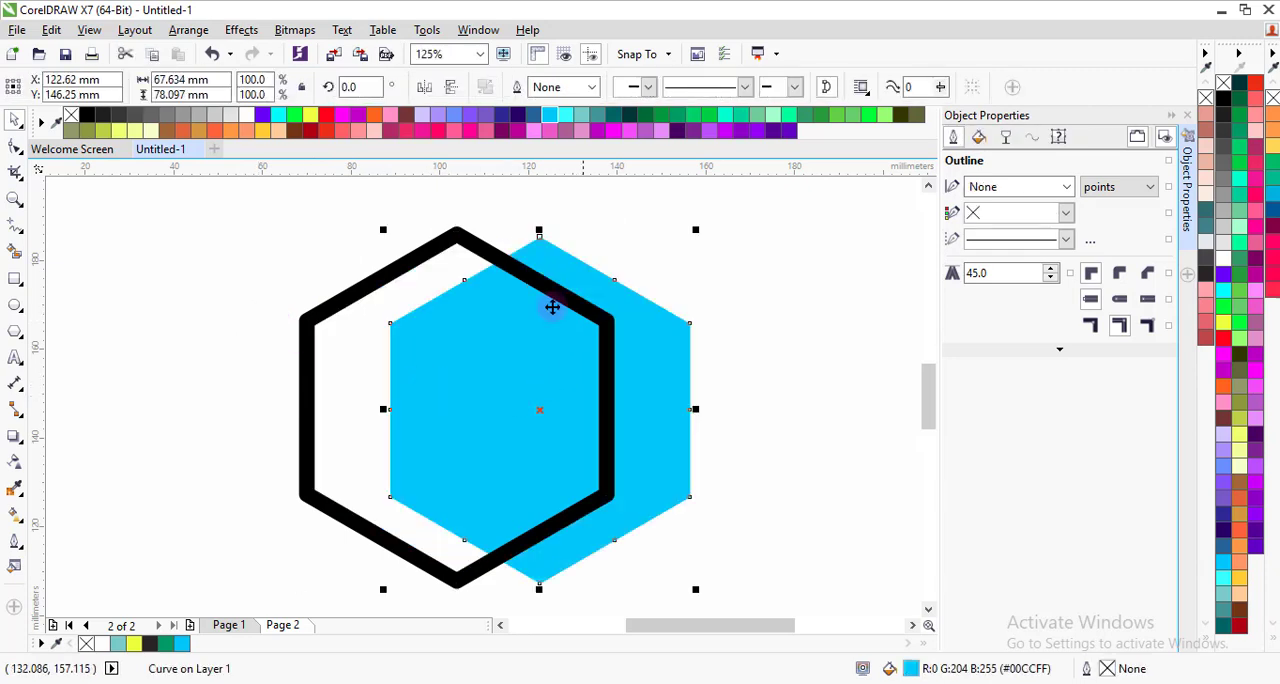
pyautogui.hotkey('ctrl', 'z')
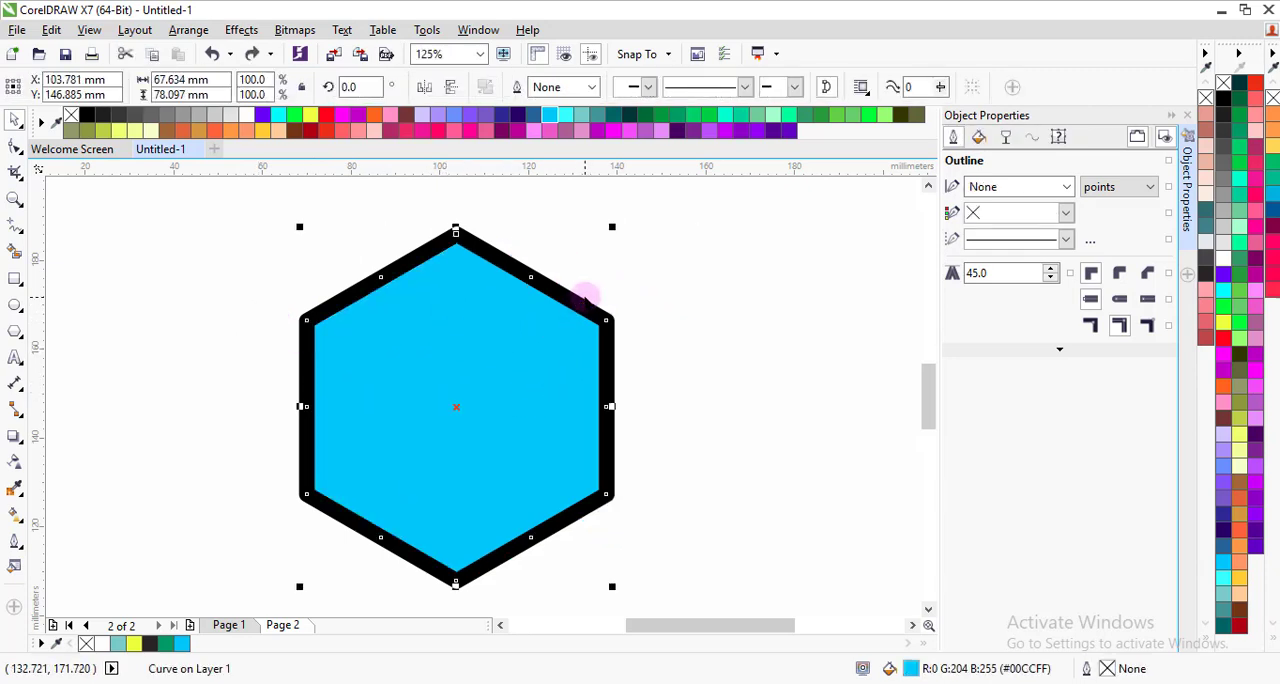
pyautogui.click(650, 287)
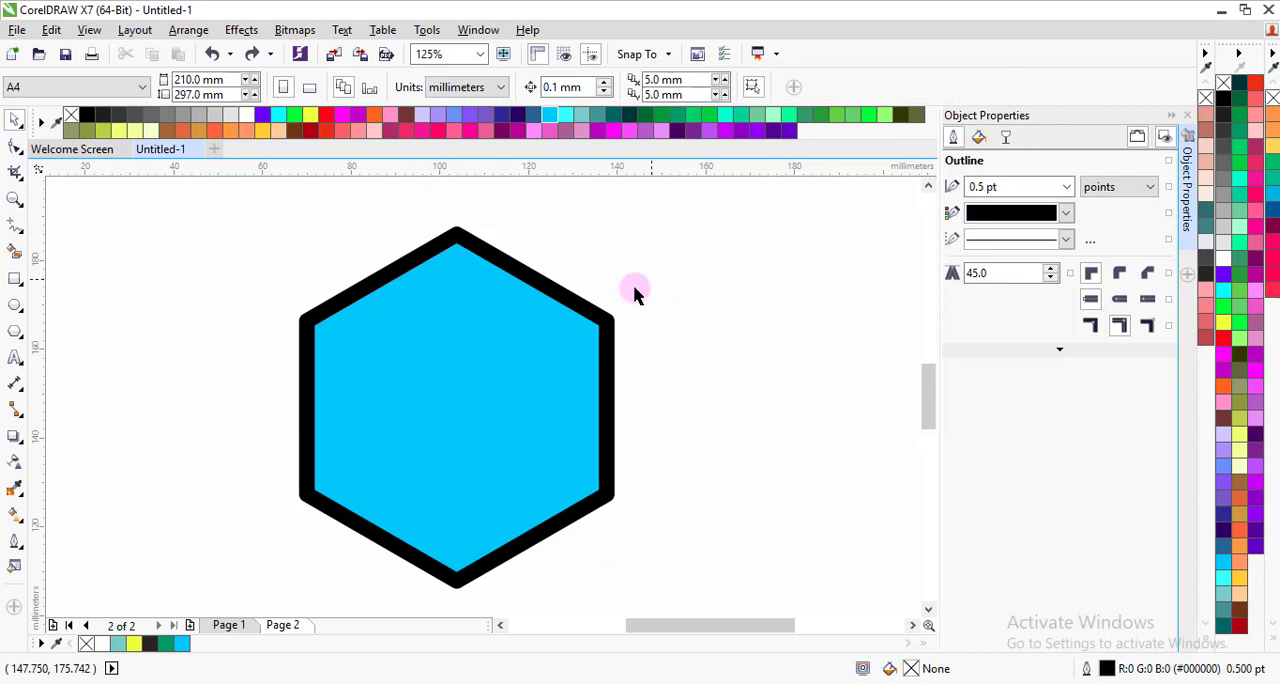
pyautogui.click(511, 372)
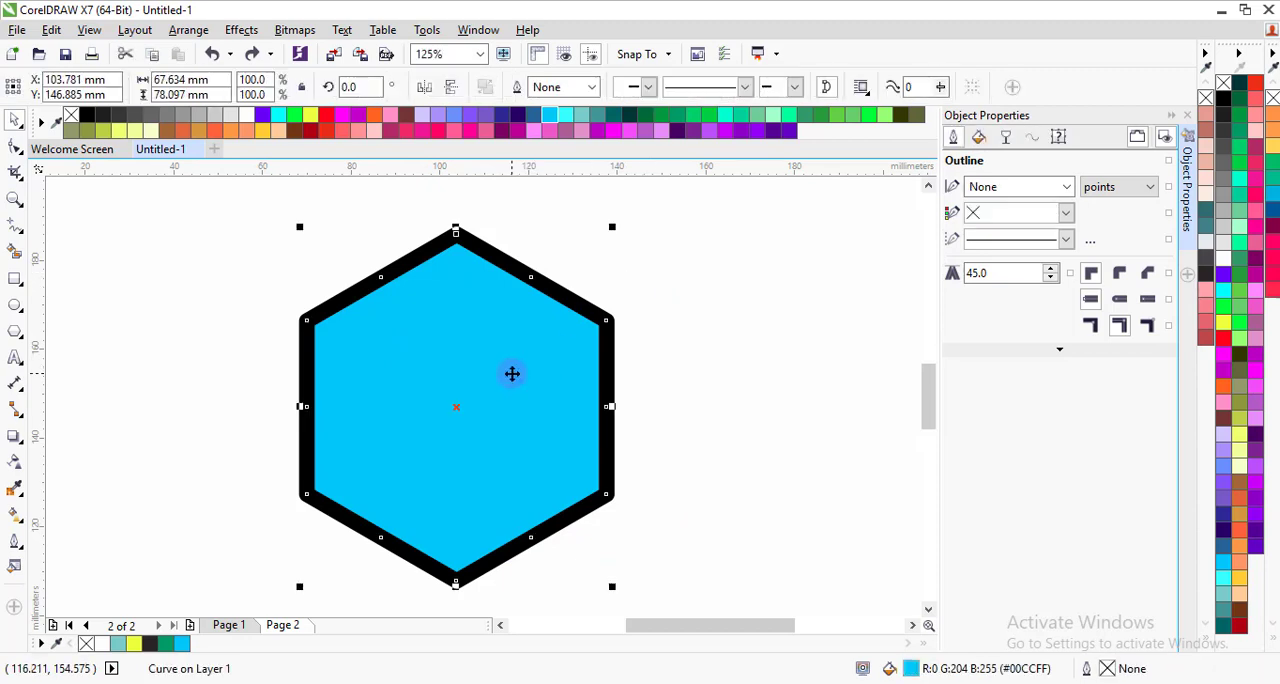
pyautogui.click(743, 424)
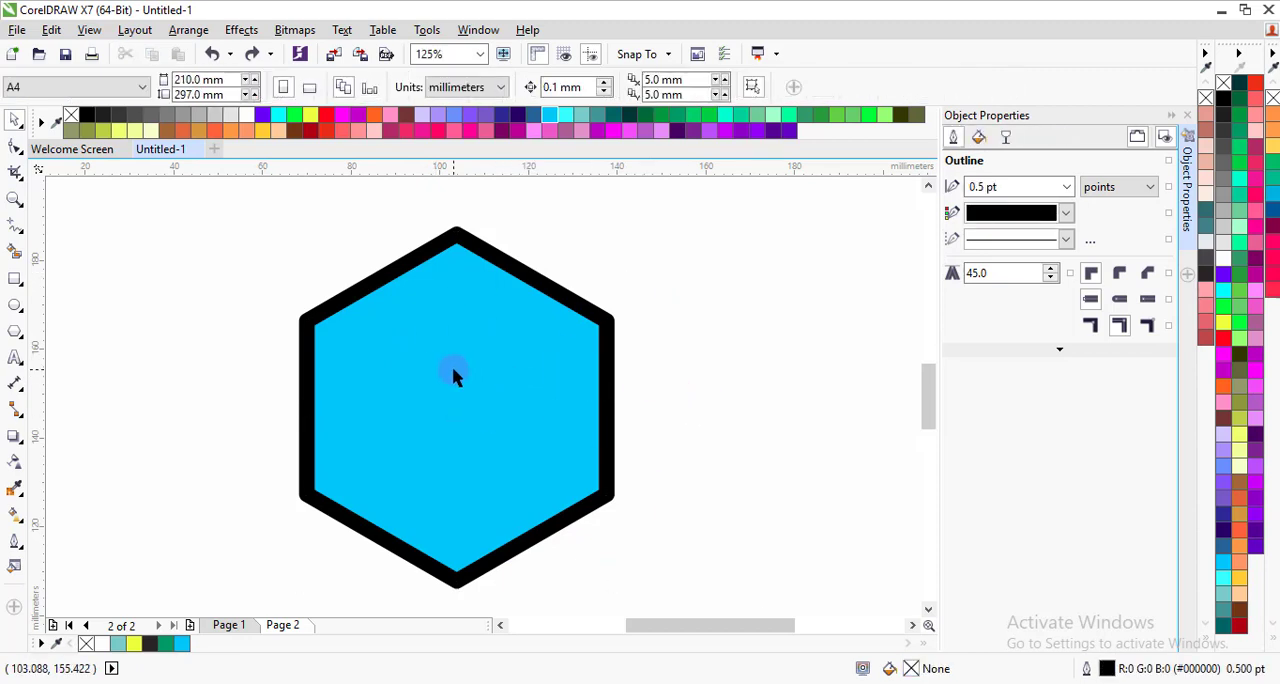
# Step: Draw a second six-sided polygon about 30.8 × 35.6 mm beside the large hexagon and set its outline width to 10 pt
pyautogui.click(15, 331)
pyautogui.moveTo(181, 311); pyautogui.dragTo(331, 442)
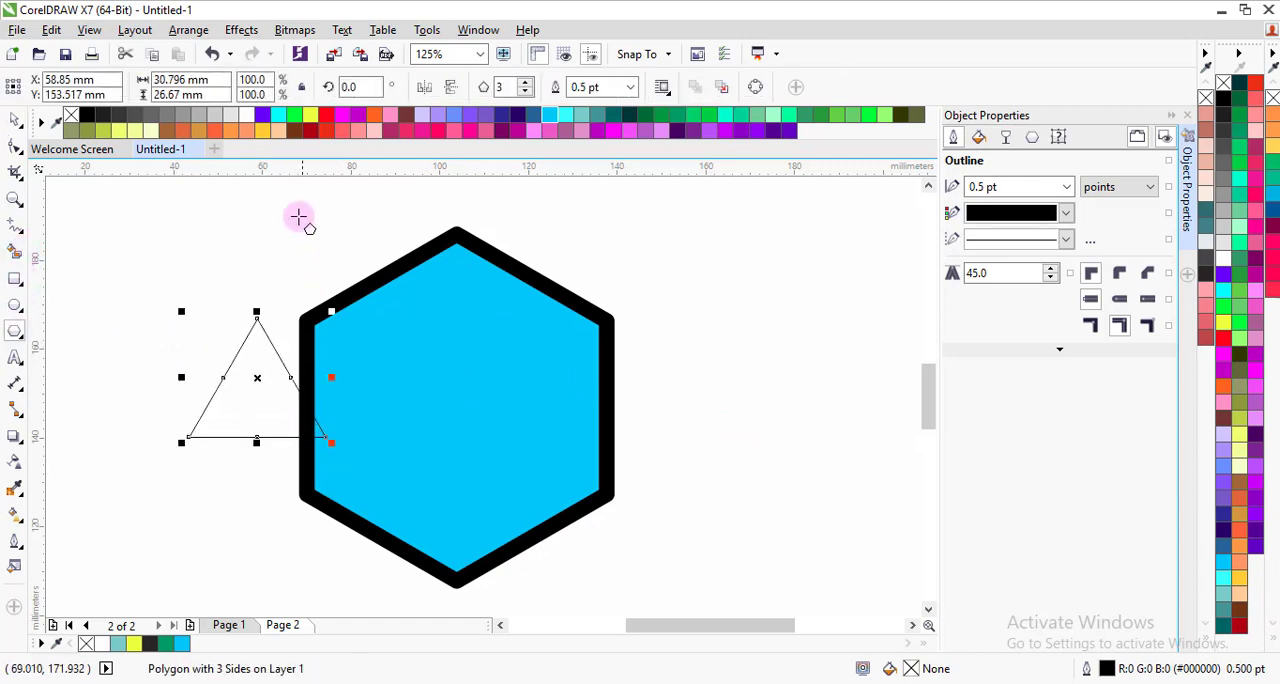
pyautogui.click(524, 83)
pyautogui.click(524, 83)
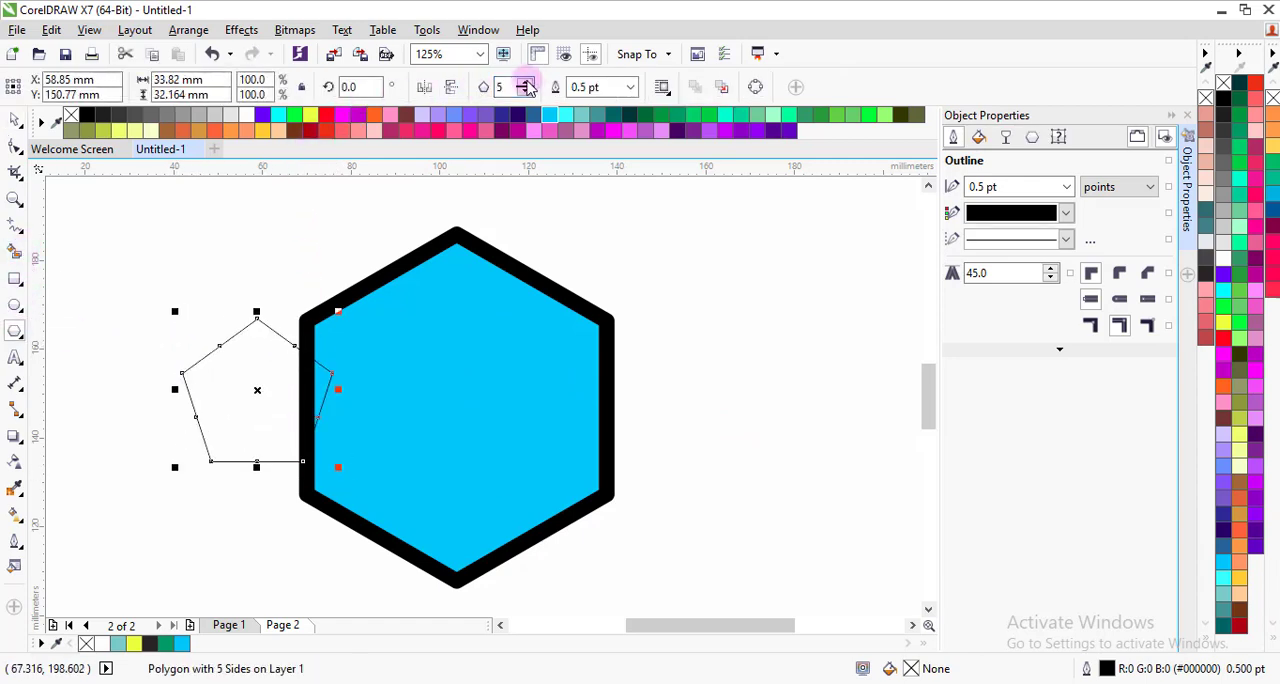
pyautogui.click(525, 83)
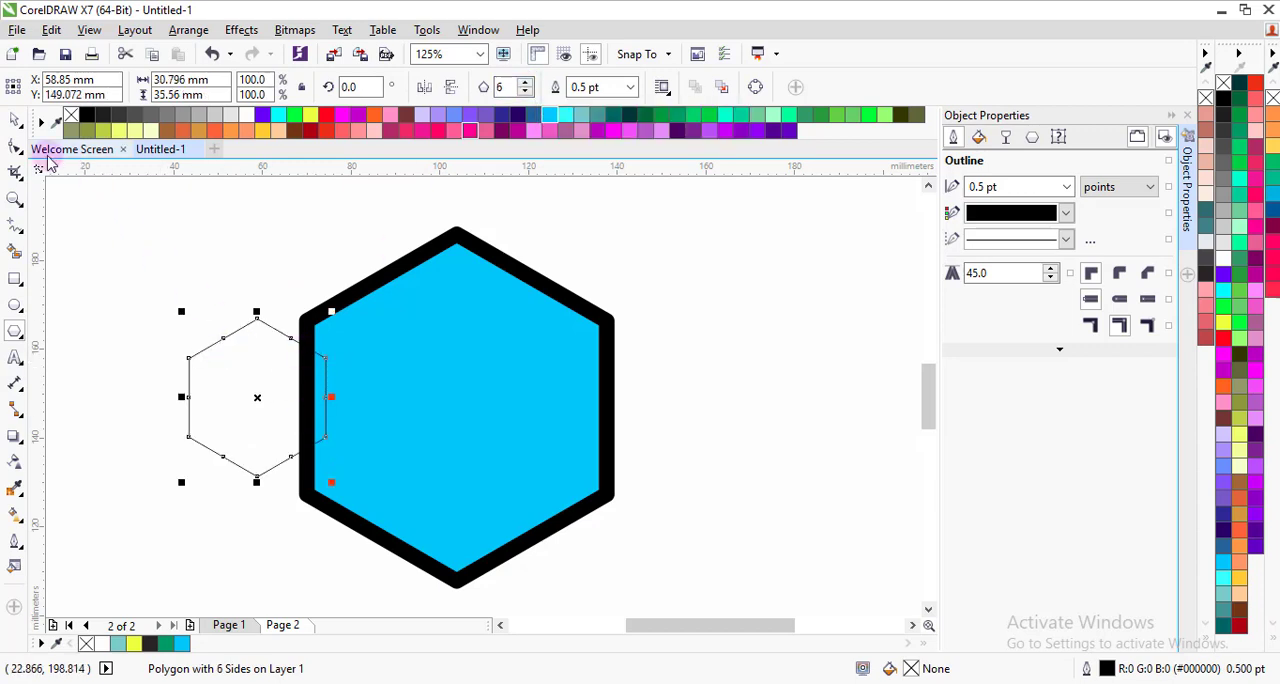
pyautogui.click(631, 88)
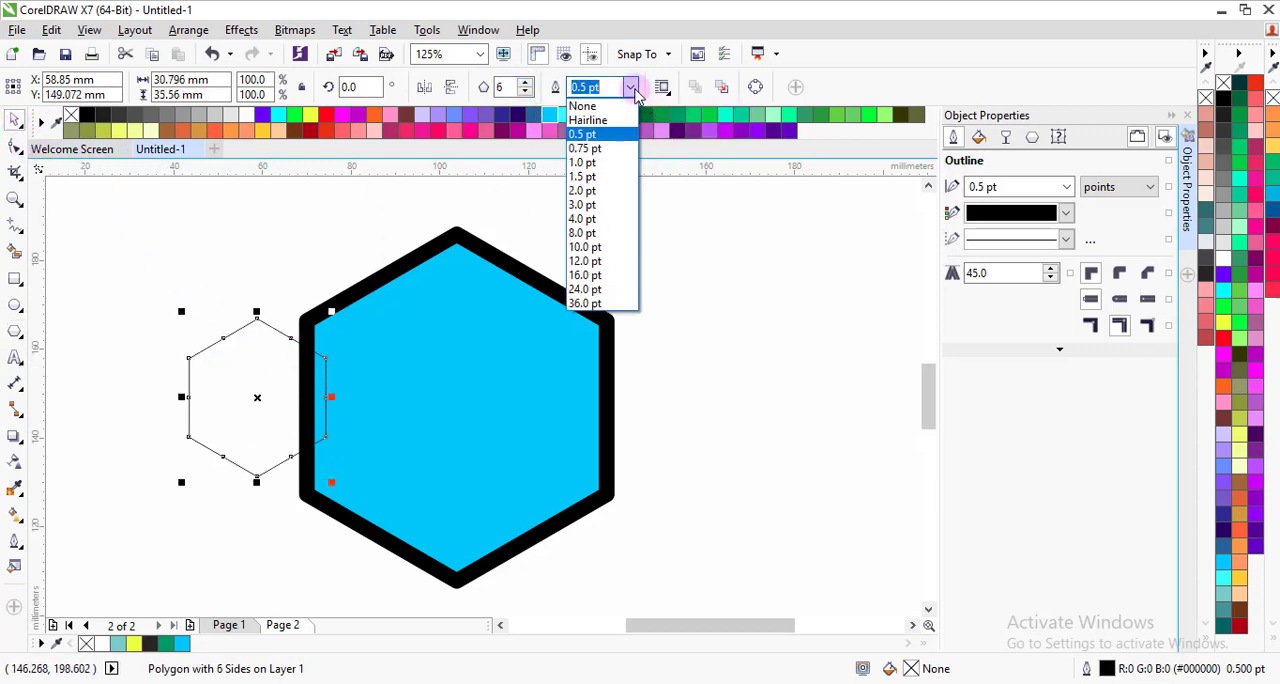
pyautogui.click(580, 247)
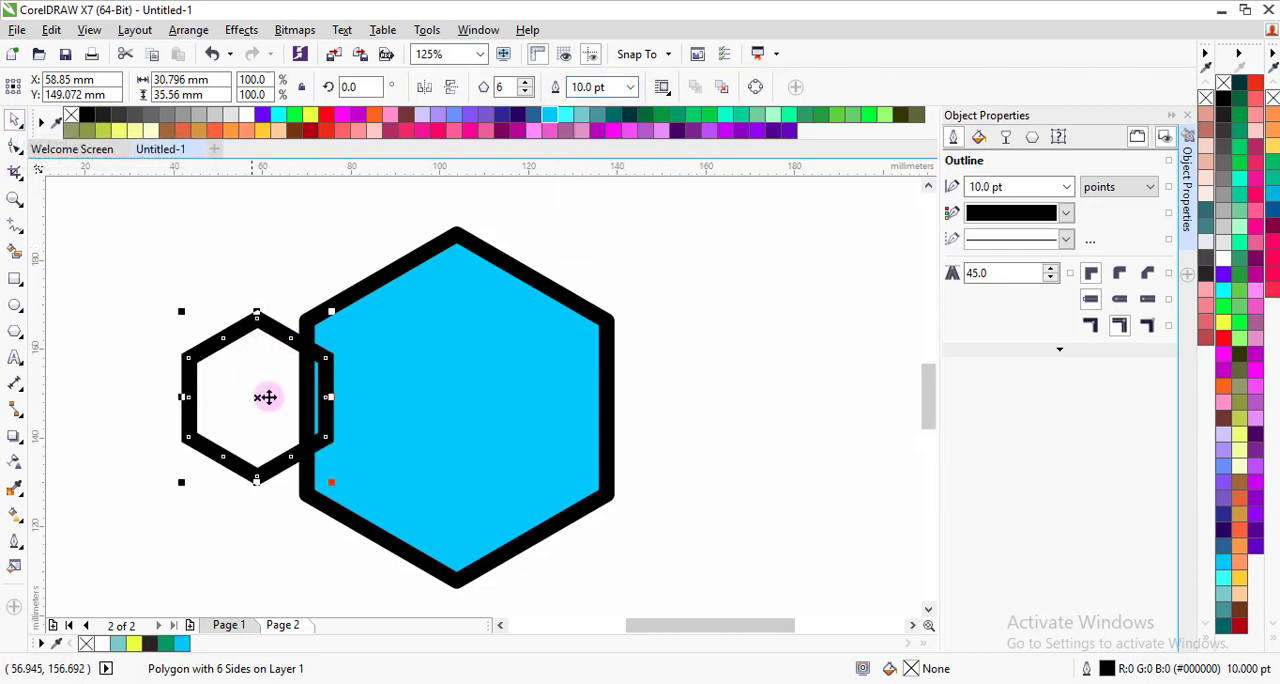
# Step: Centre the small hexagon inside the large one and enlarge it to about 48.6 × 56.2 mm, with rounded outline corners and caps
pyautogui.moveTo(252, 395); pyautogui.dragTo(461, 405)
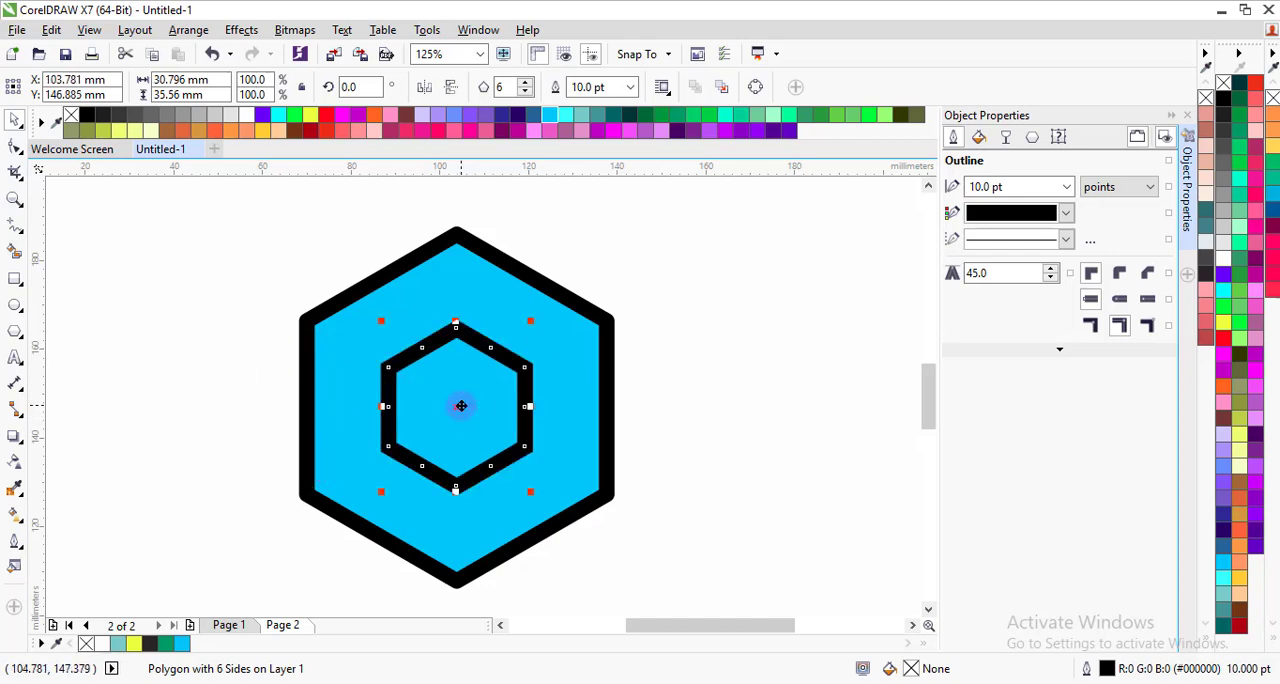
pyautogui.moveTo(530, 491); pyautogui.dragTo(568, 534)
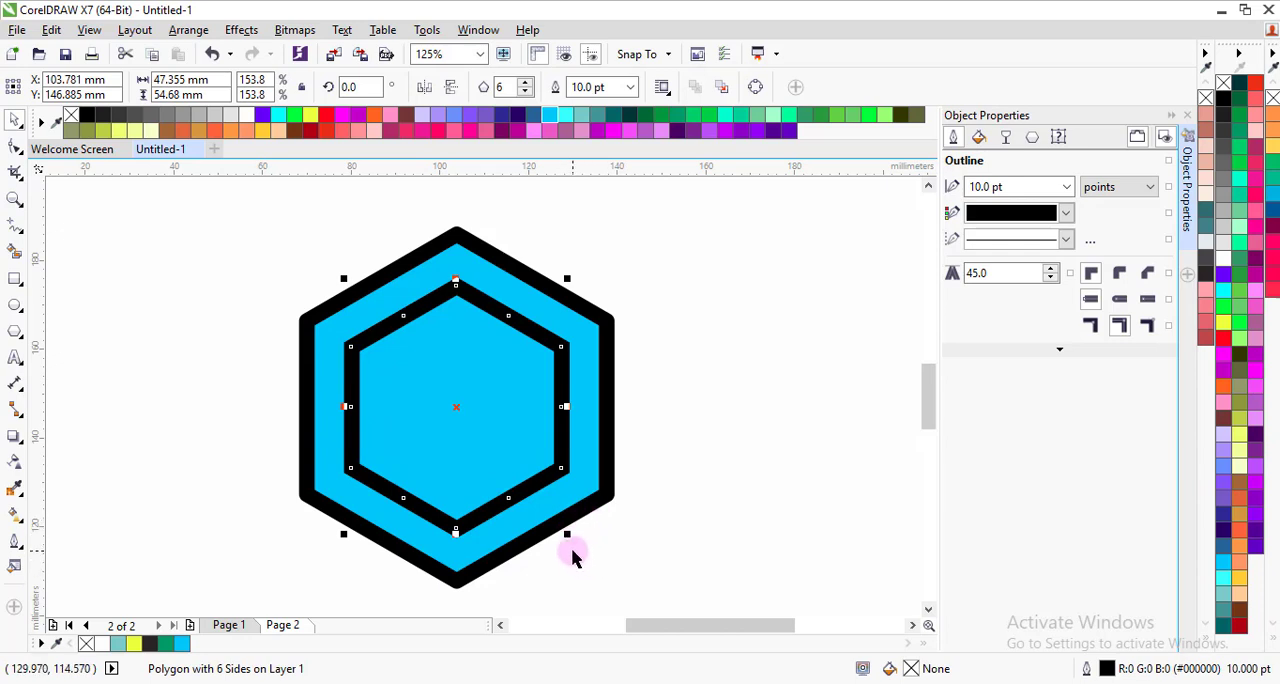
pyautogui.moveTo(567, 533); pyautogui.dragTo(571, 532)
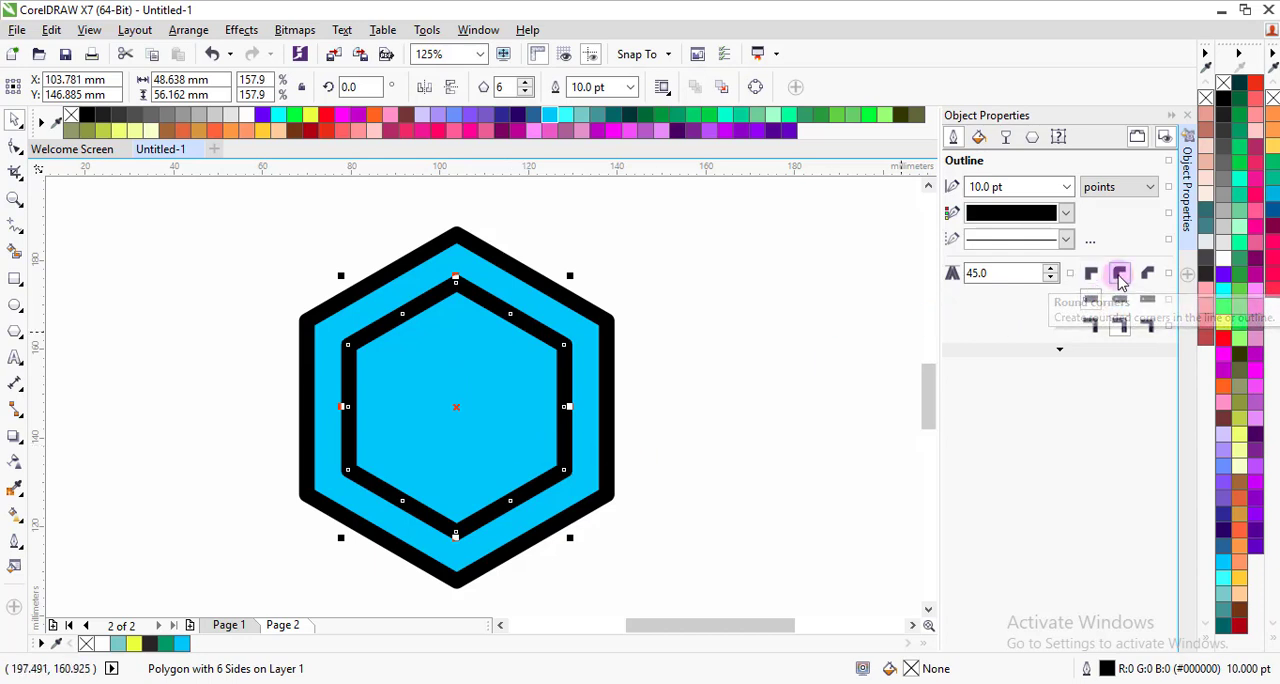
pyautogui.click(640, 367)
pyautogui.scroll(1, 461, 294)
pyautogui.scroll(-1, 461, 294)
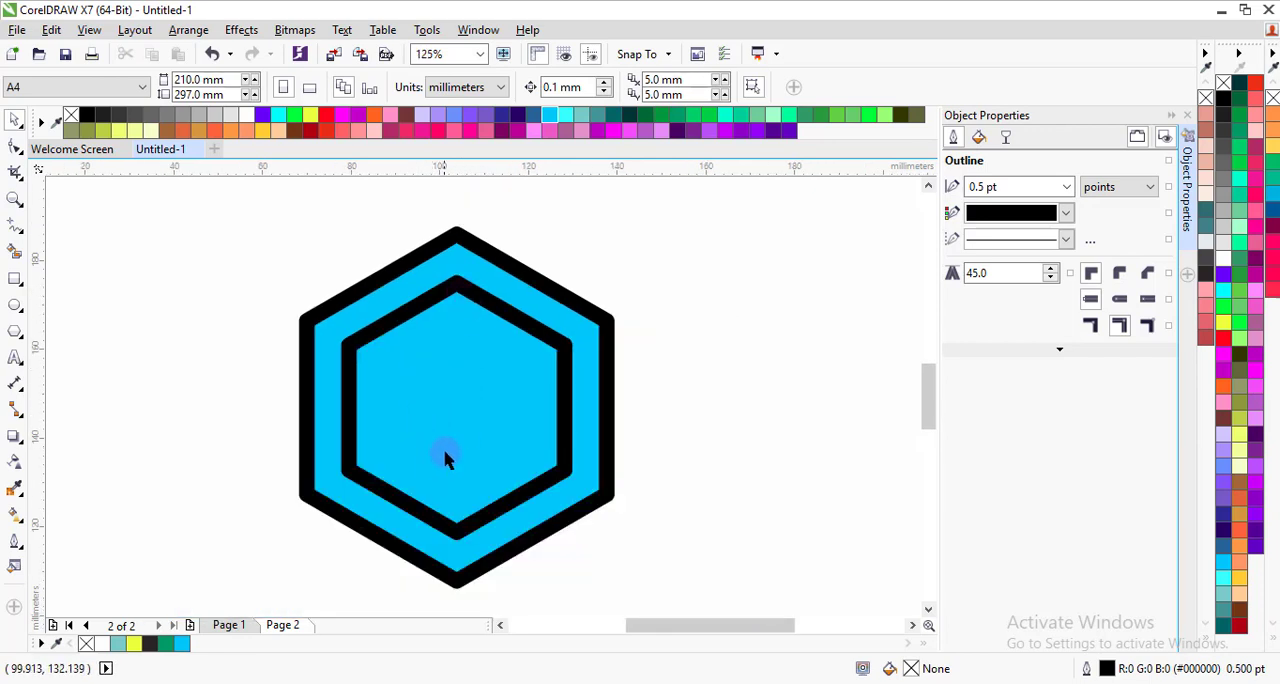
# Step: Draw a vertical line between the inner hexagon's top and bottom corners, set its width to 10 pt and convert its outline to an object
pyautogui.click(16, 228)
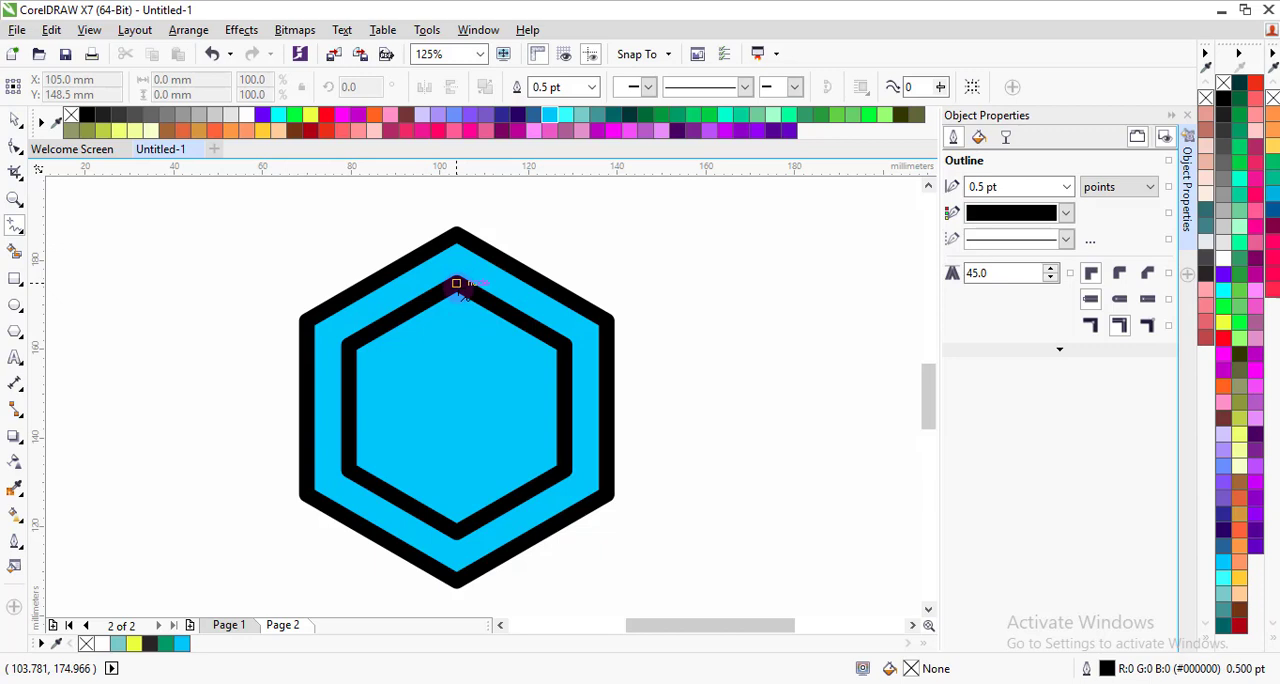
pyautogui.click(456, 283)
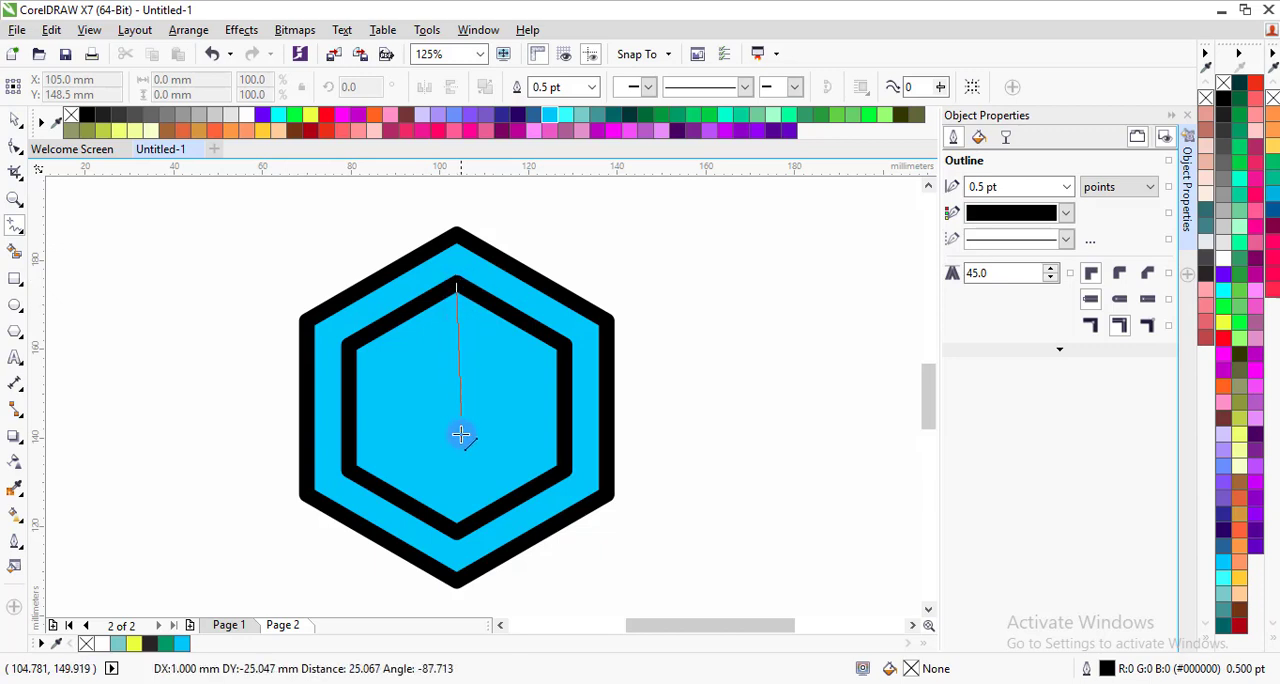
pyautogui.click(456, 535)
pyautogui.click(594, 88)
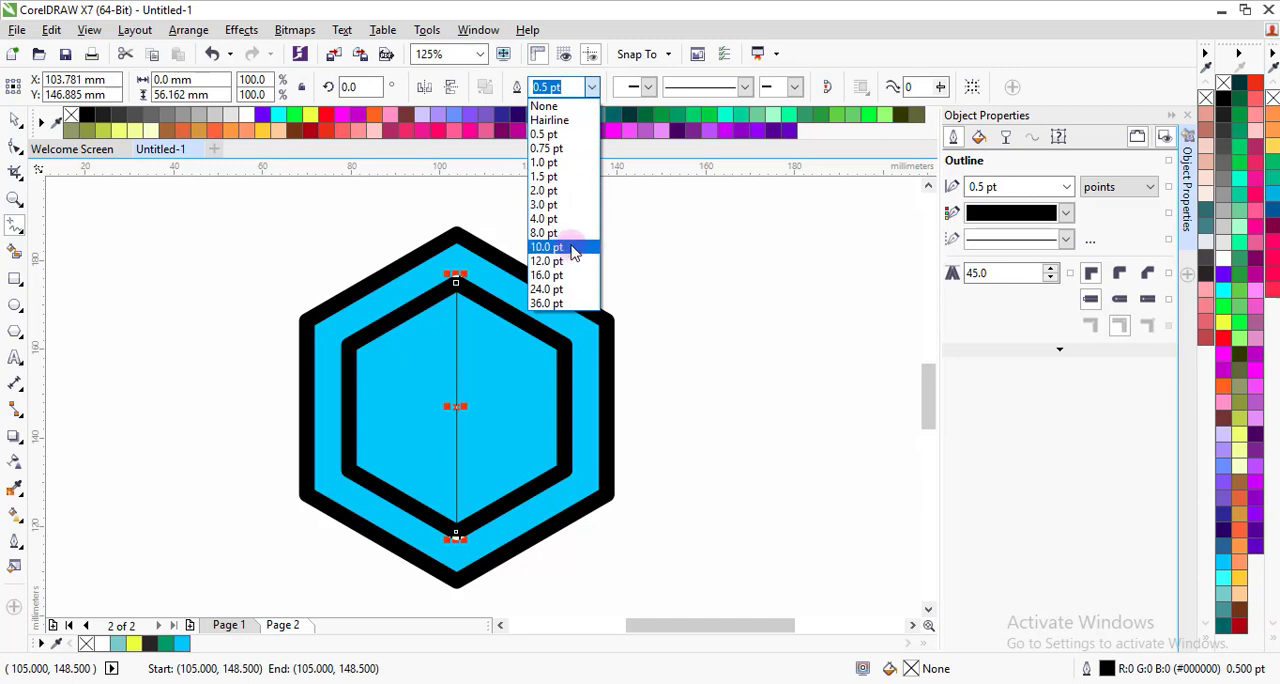
pyautogui.click(550, 247)
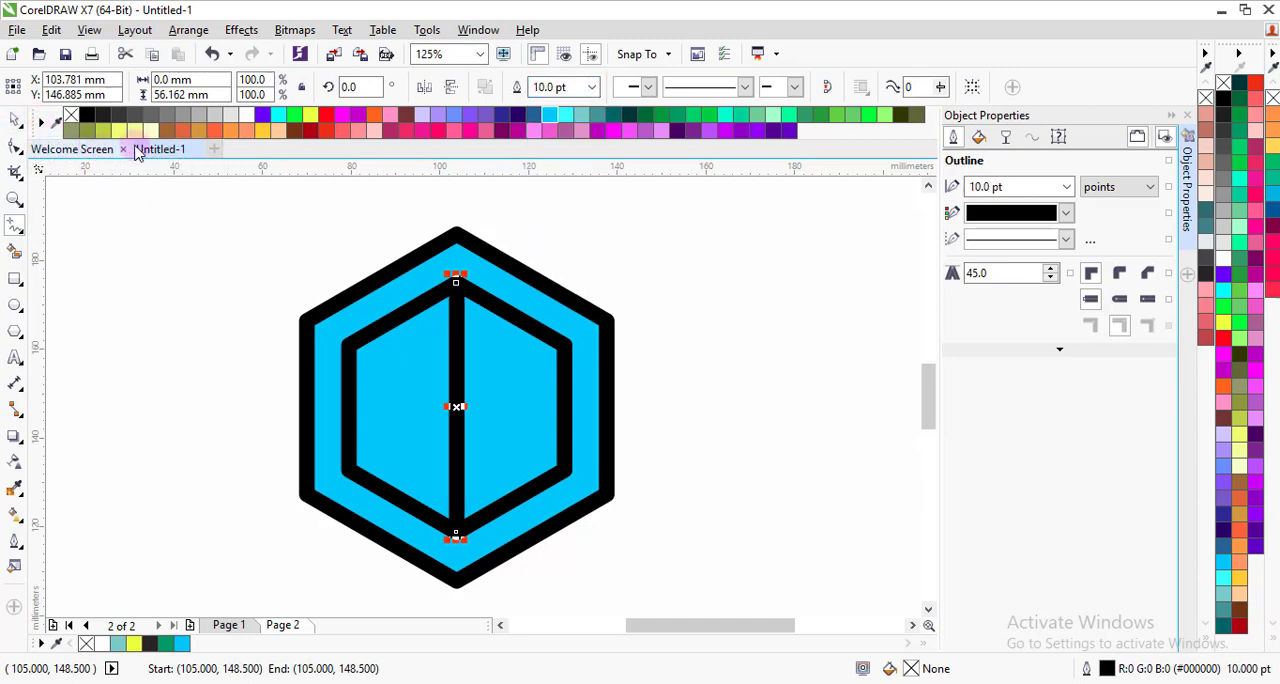
pyautogui.click(193, 36)
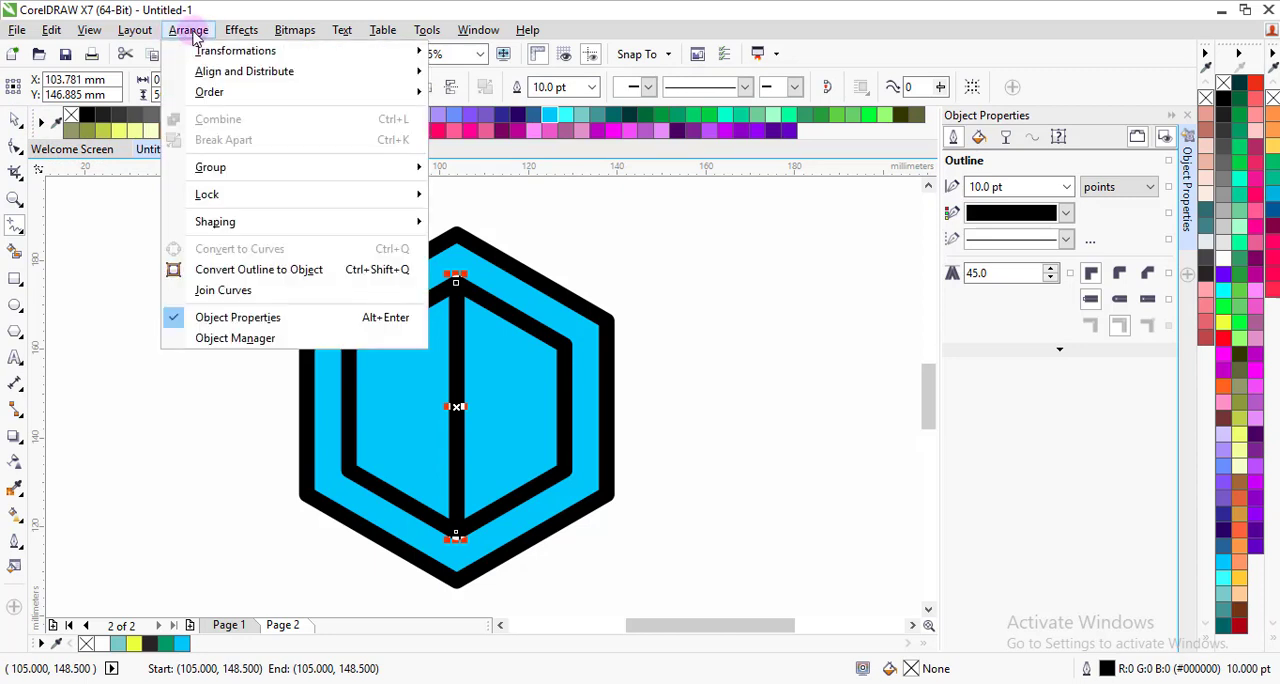
pyautogui.click(250, 270)
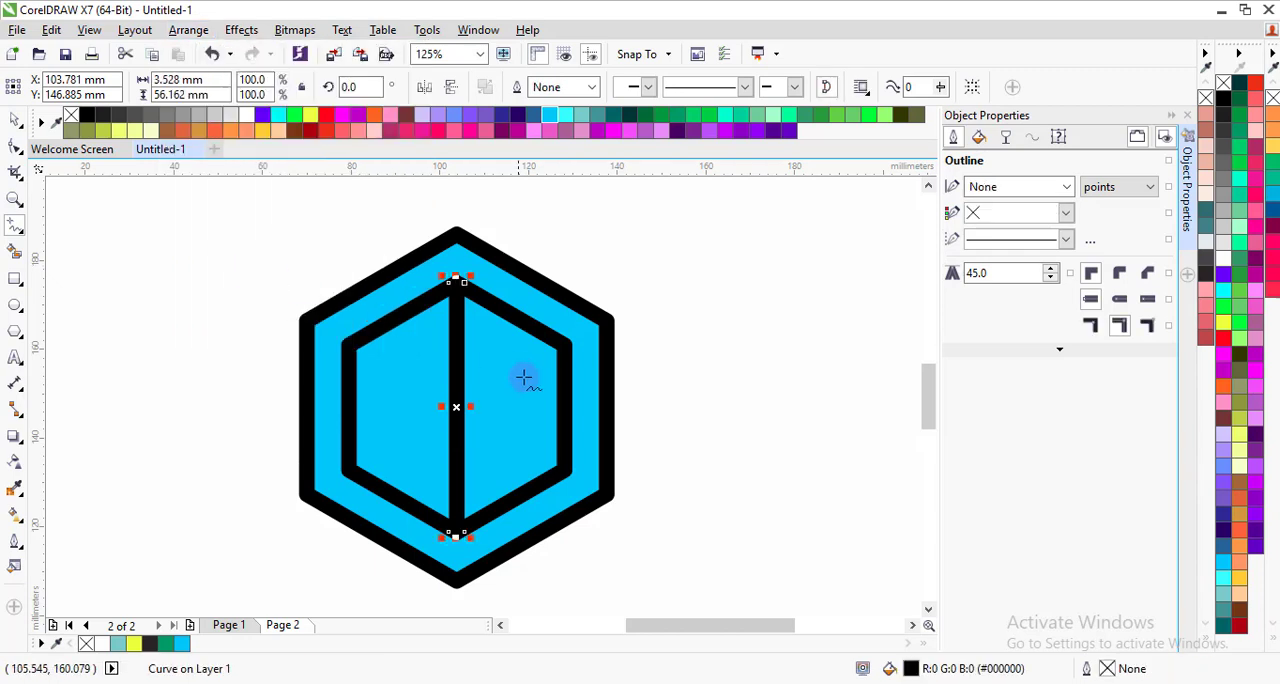
# Step: Place a copy of the vertical bar rotated about 60° around the centre, spanning the inner hexagon's upper-left and lower-right corners
pyautogui.click(15, 119)
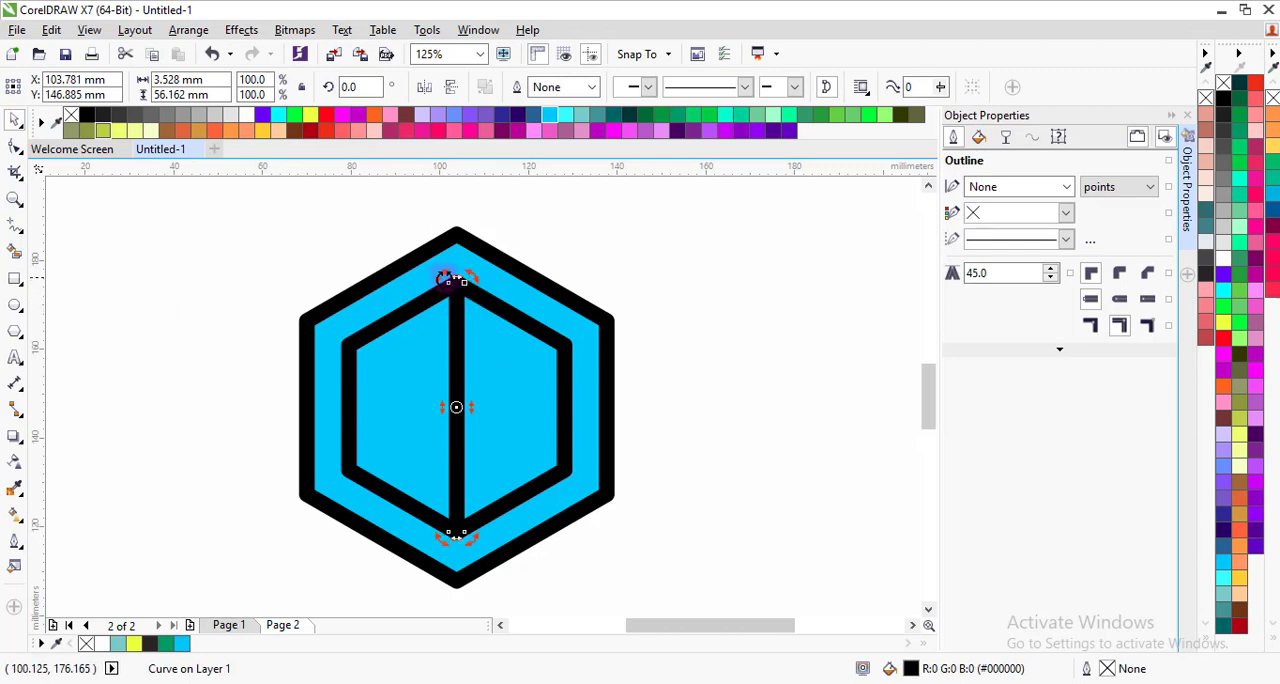
pyautogui.scroll(2, 454, 283)
pyautogui.scroll(-2, 455, 290)
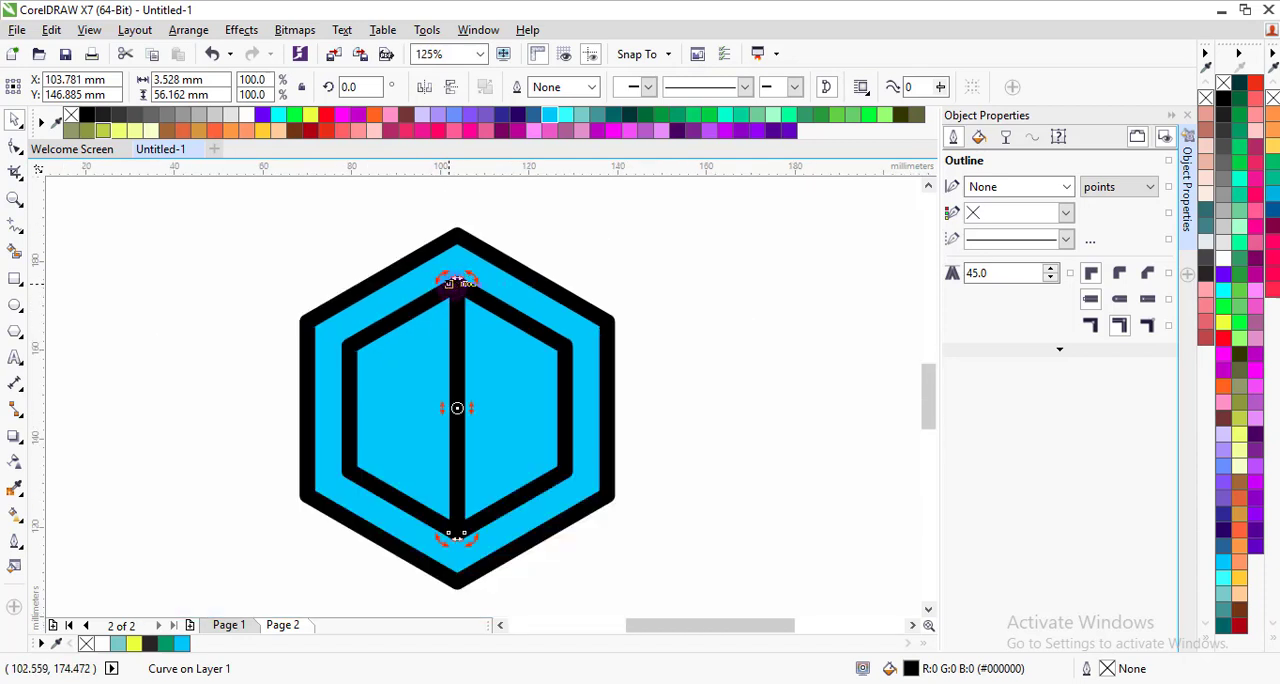
pyautogui.moveTo(456, 283); pyautogui.dragTo(356, 360)
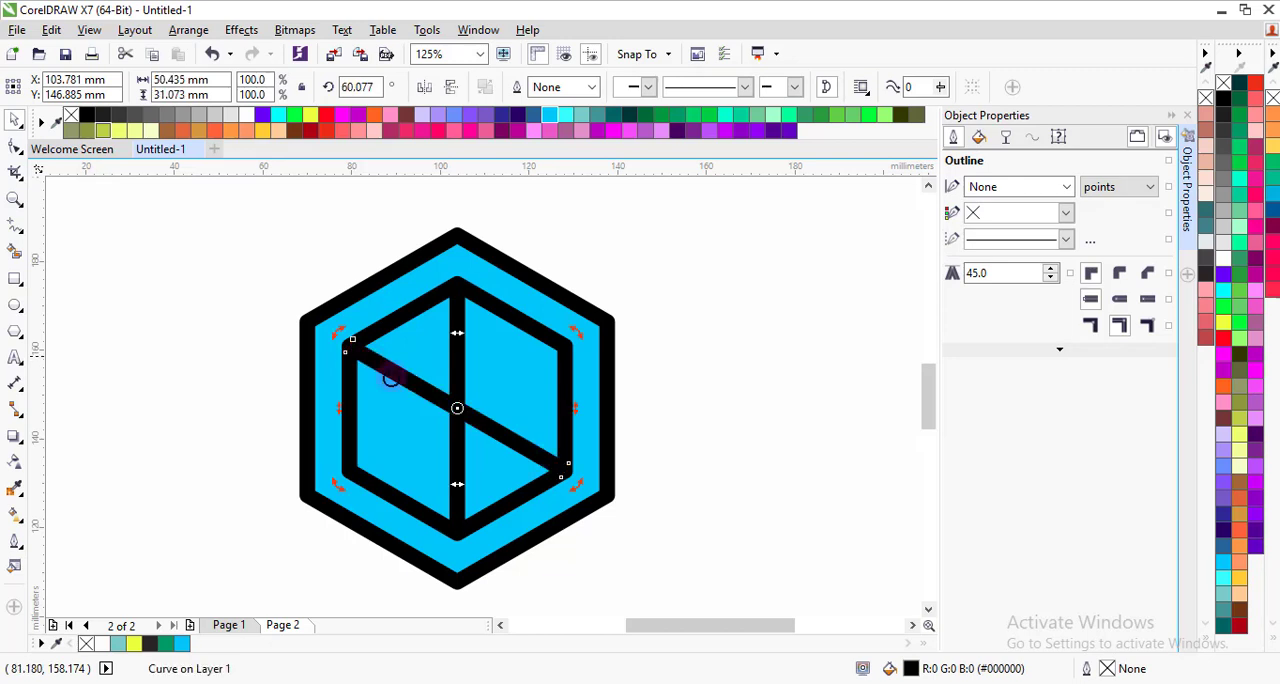
pyautogui.click(700, 437)
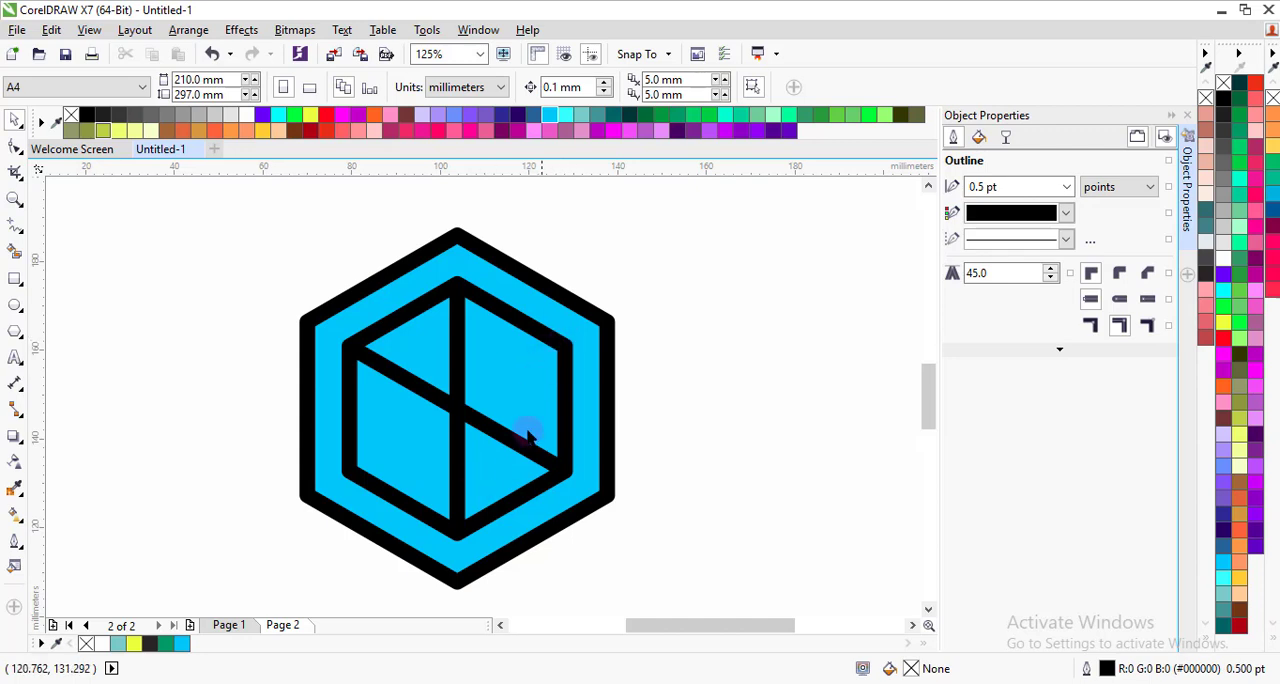
# Step: Convert the inner hexagon's outline to an object and clear the selection
pyautogui.click(558, 370)
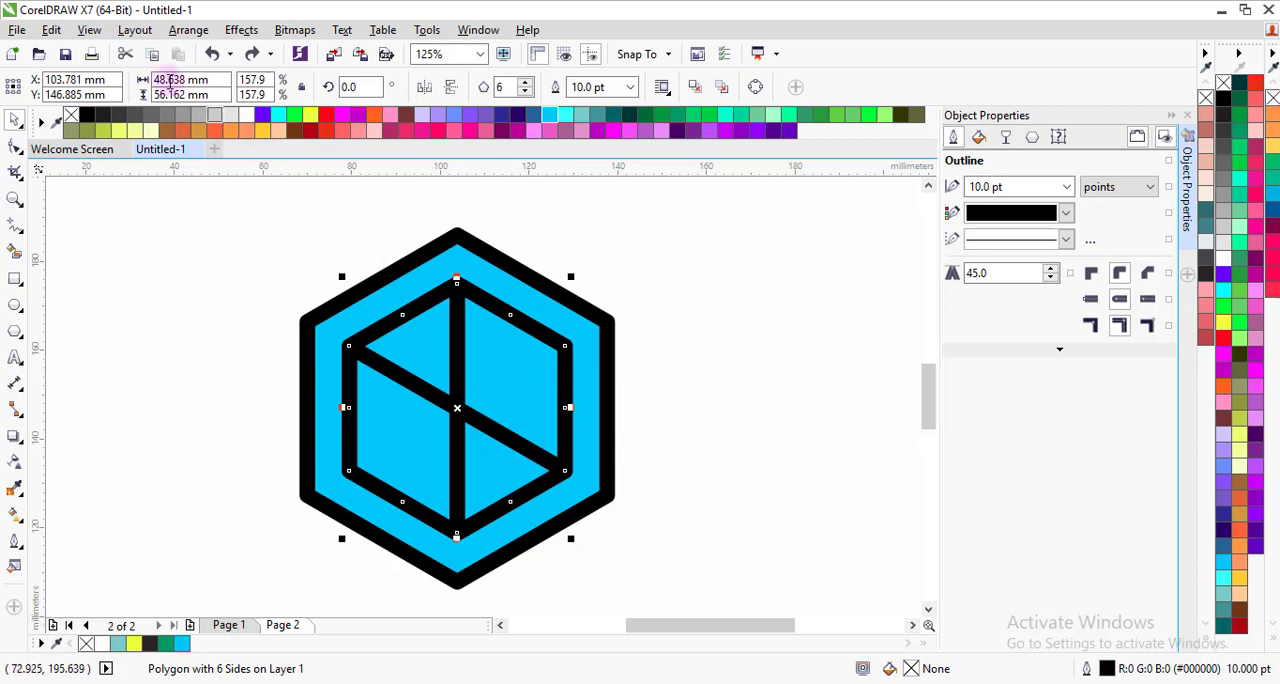
pyautogui.click(186, 32)
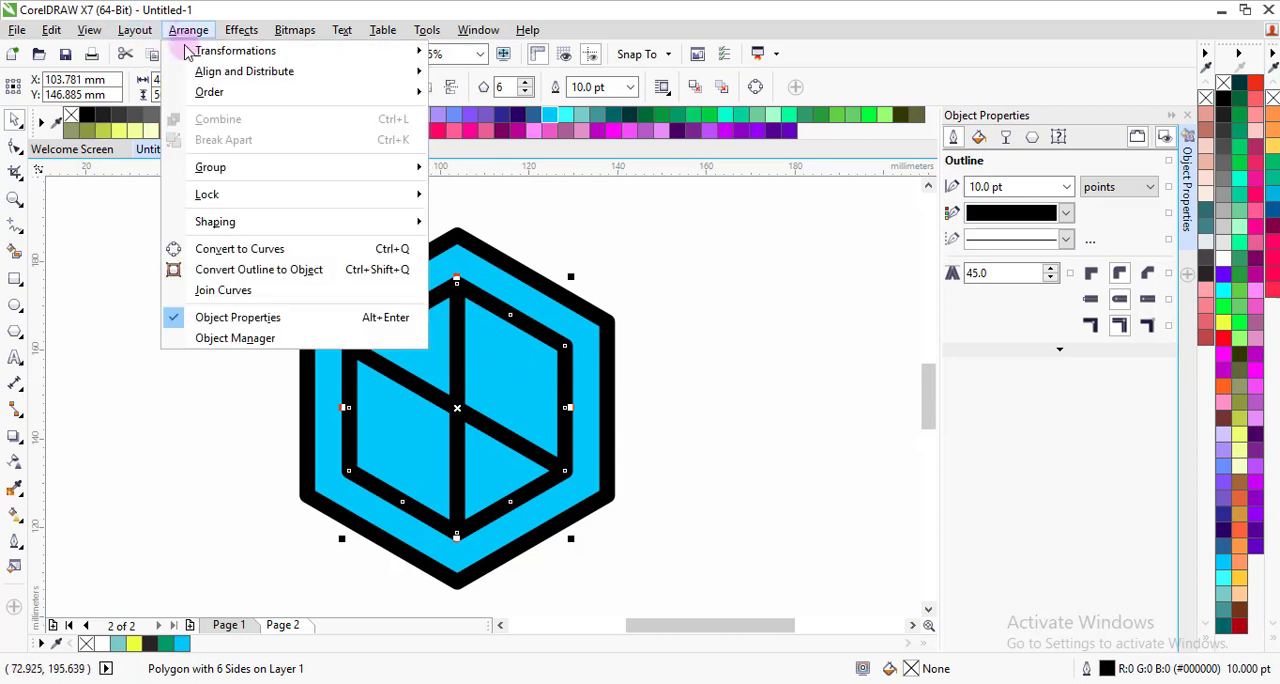
pyautogui.click(248, 270)
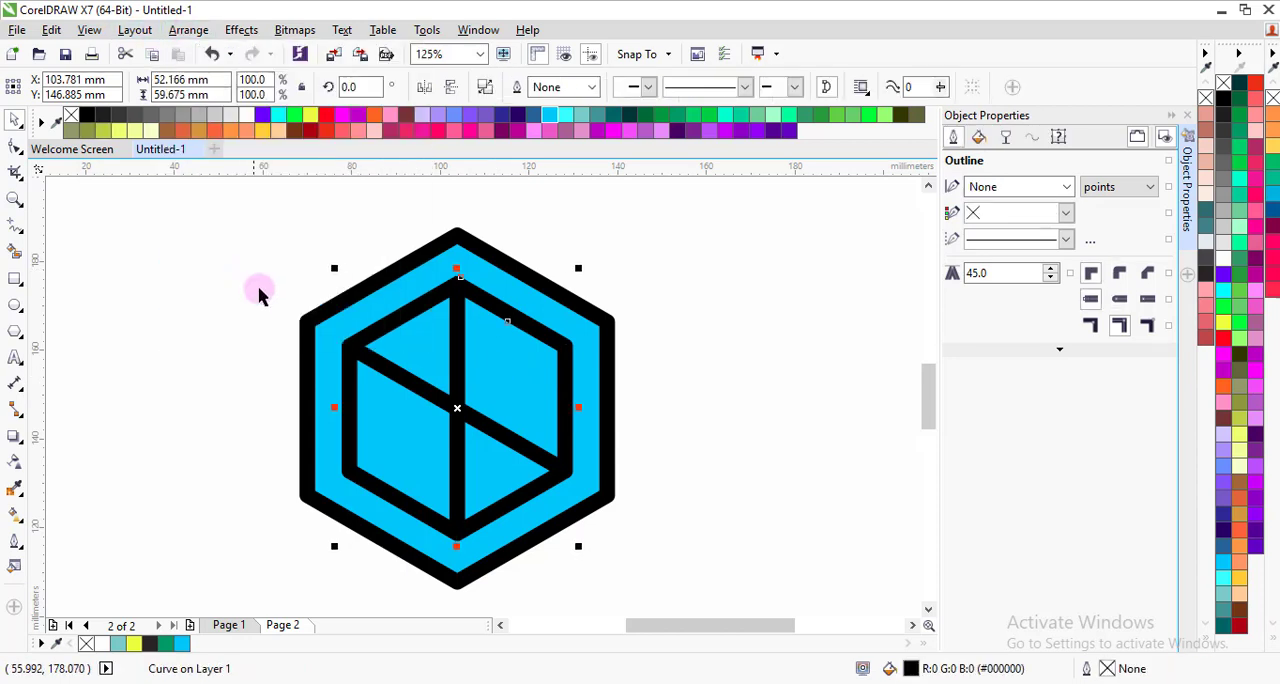
pyautogui.click(233, 348)
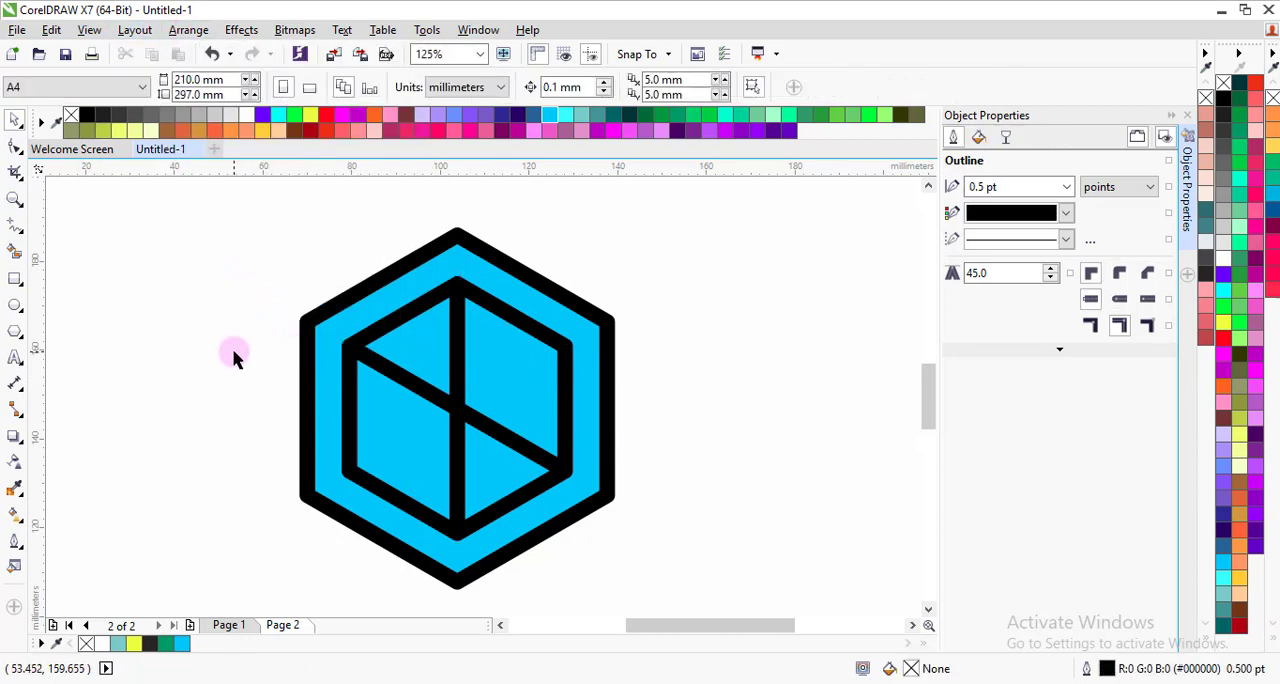
# Step: Draw a diagonal line from the outer hexagon's lower-left to its upper-right corner, 16 pt wide, and convert its outline to an object
pyautogui.click(15, 225)
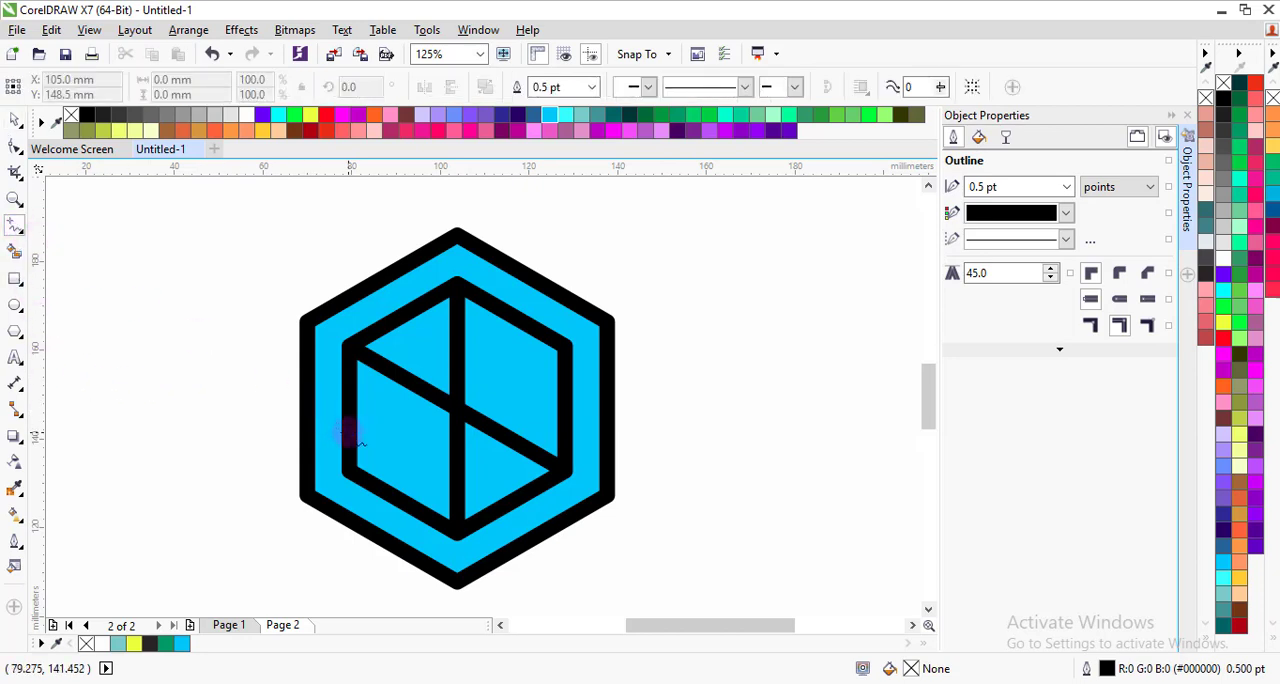
pyautogui.click(306, 495)
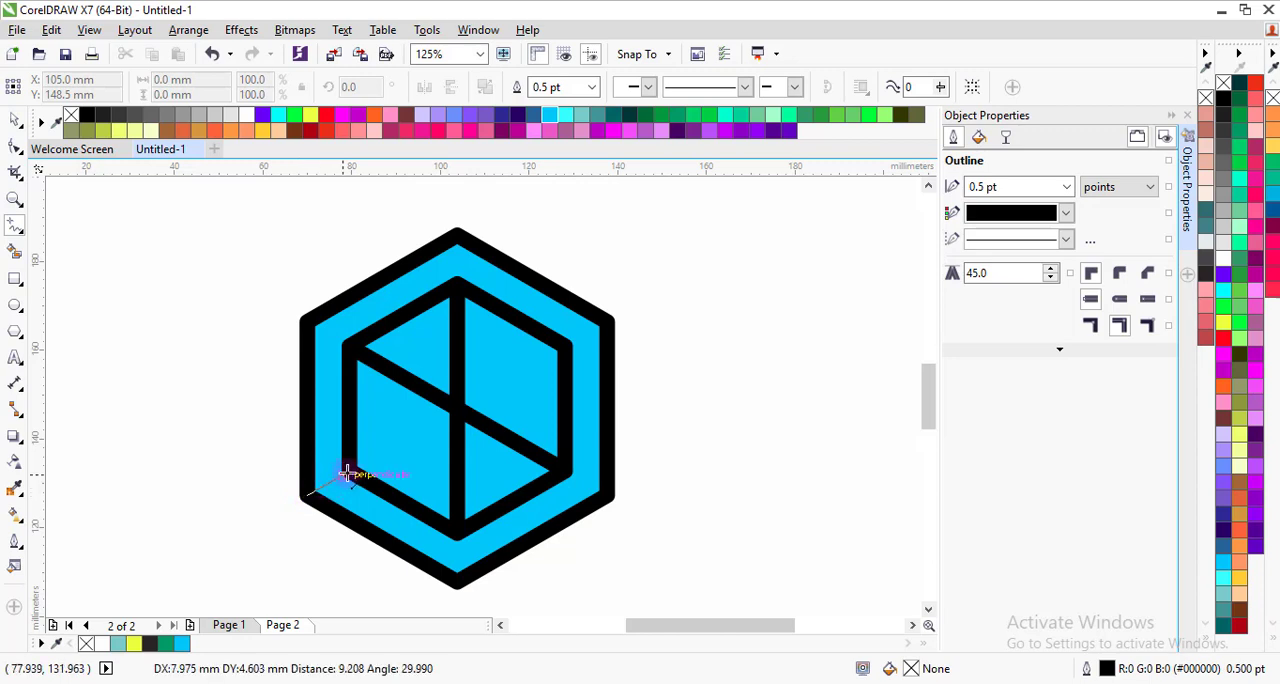
pyautogui.click(609, 321)
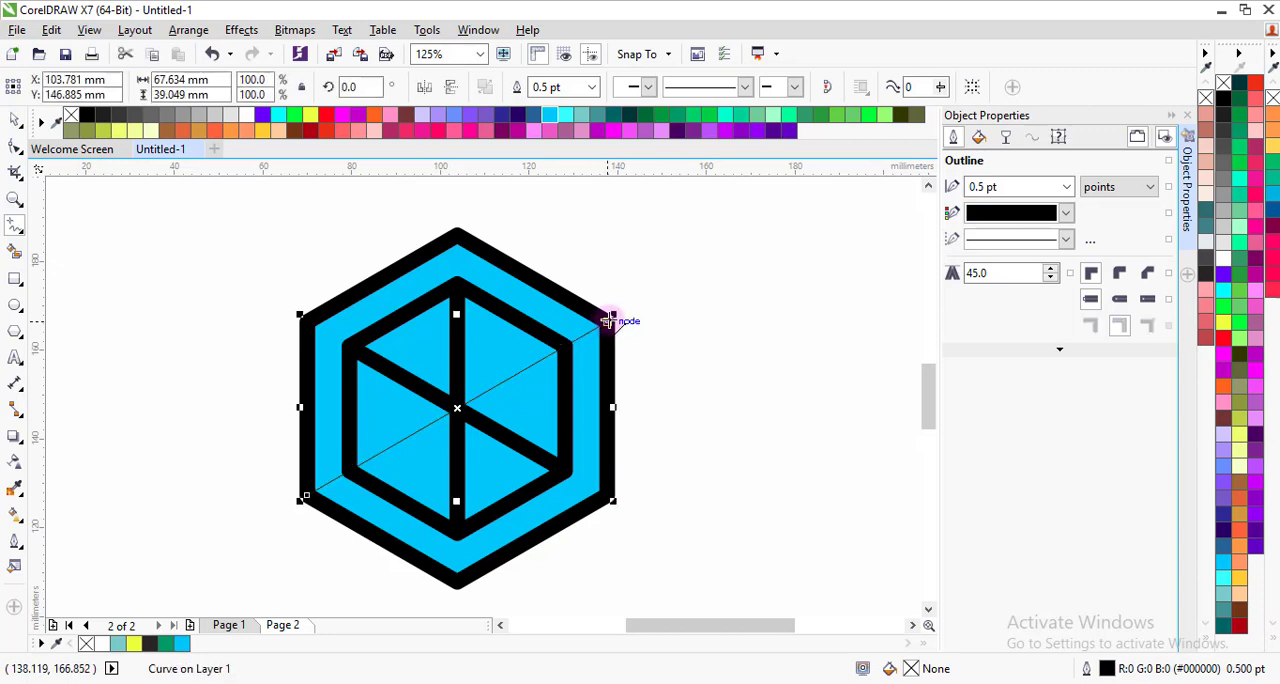
pyautogui.click(593, 88)
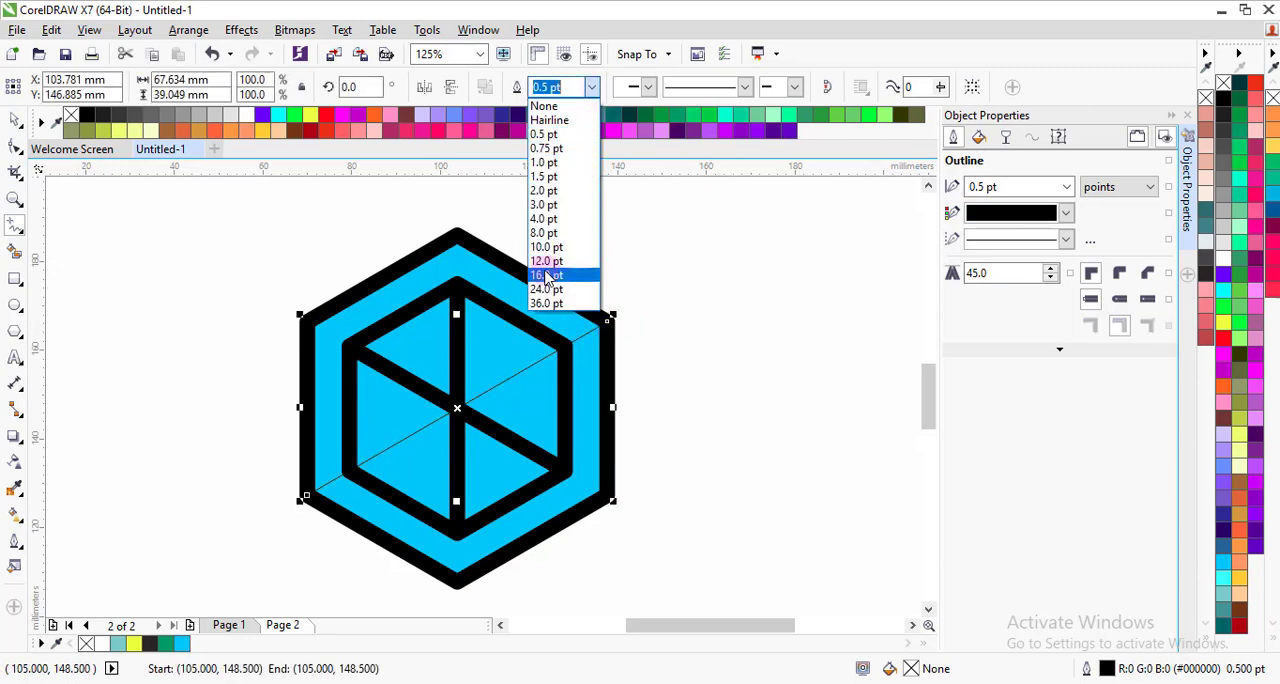
pyautogui.click(547, 279)
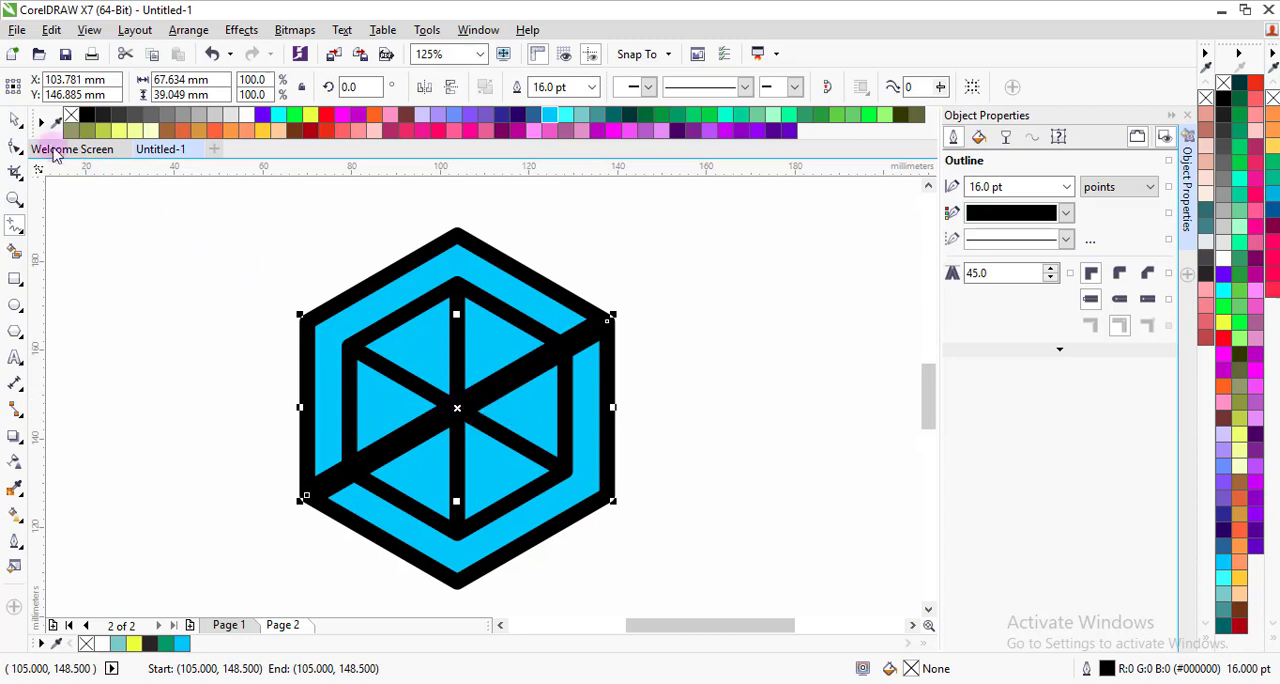
pyautogui.click(188, 30)
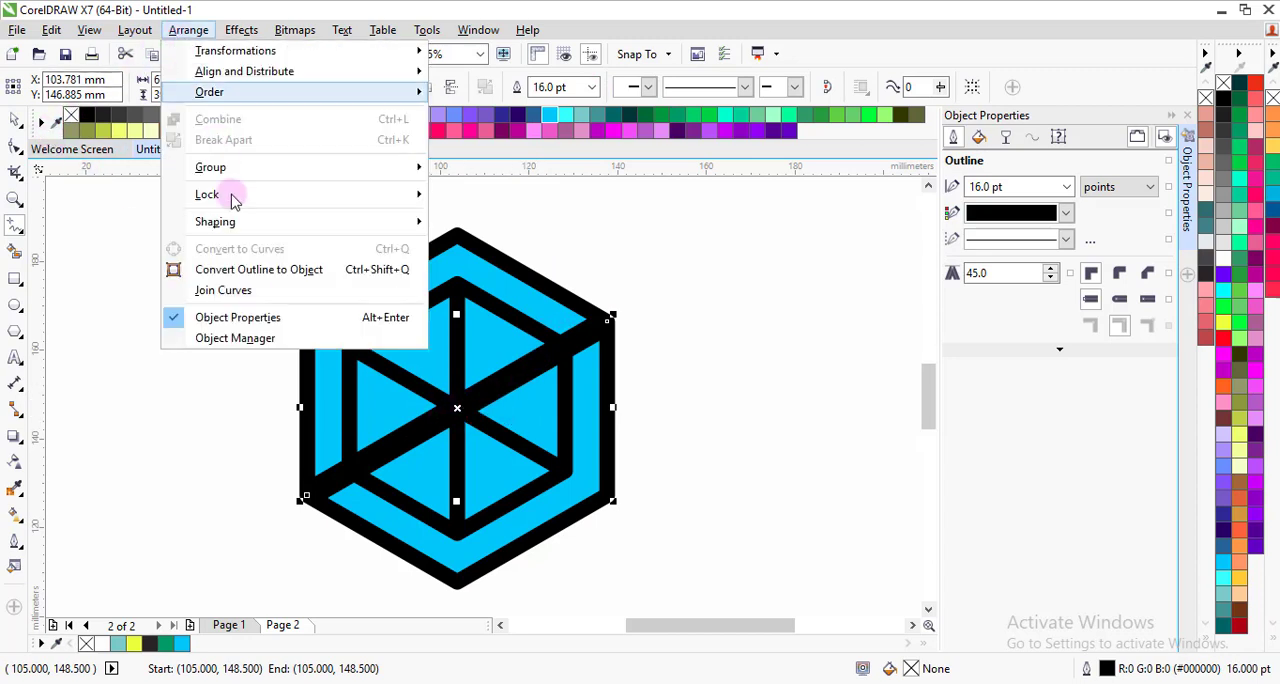
pyautogui.click(278, 272)
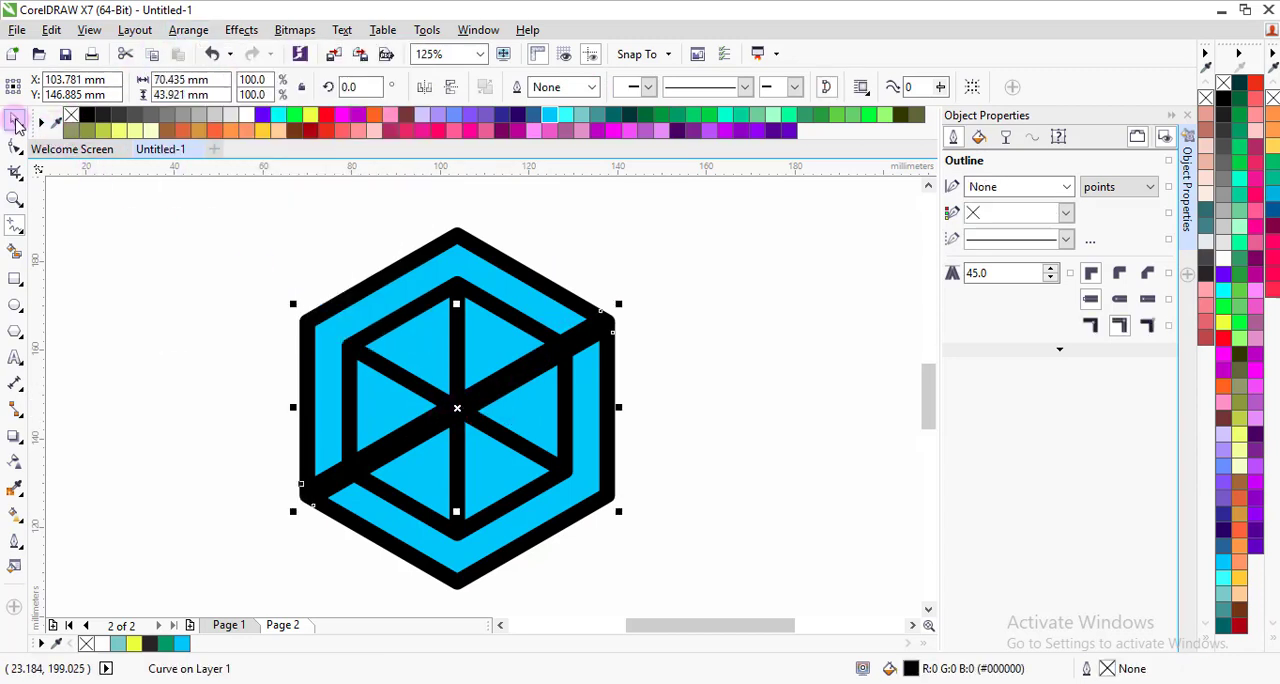
# Step: Try moving the vertical bar sideways and undo the move
pyautogui.click(178, 270)
pyautogui.moveTo(450, 325); pyautogui.dragTo(488, 321)
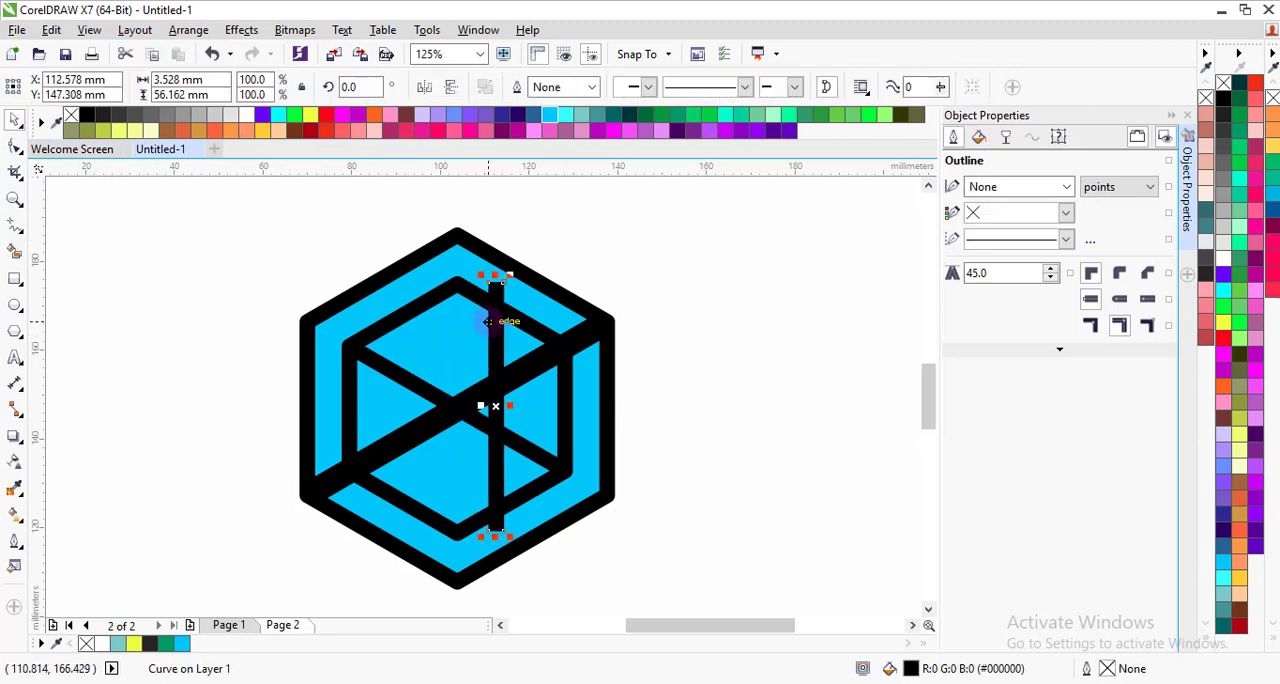
pyautogui.hotkey('ctrl', 'z')
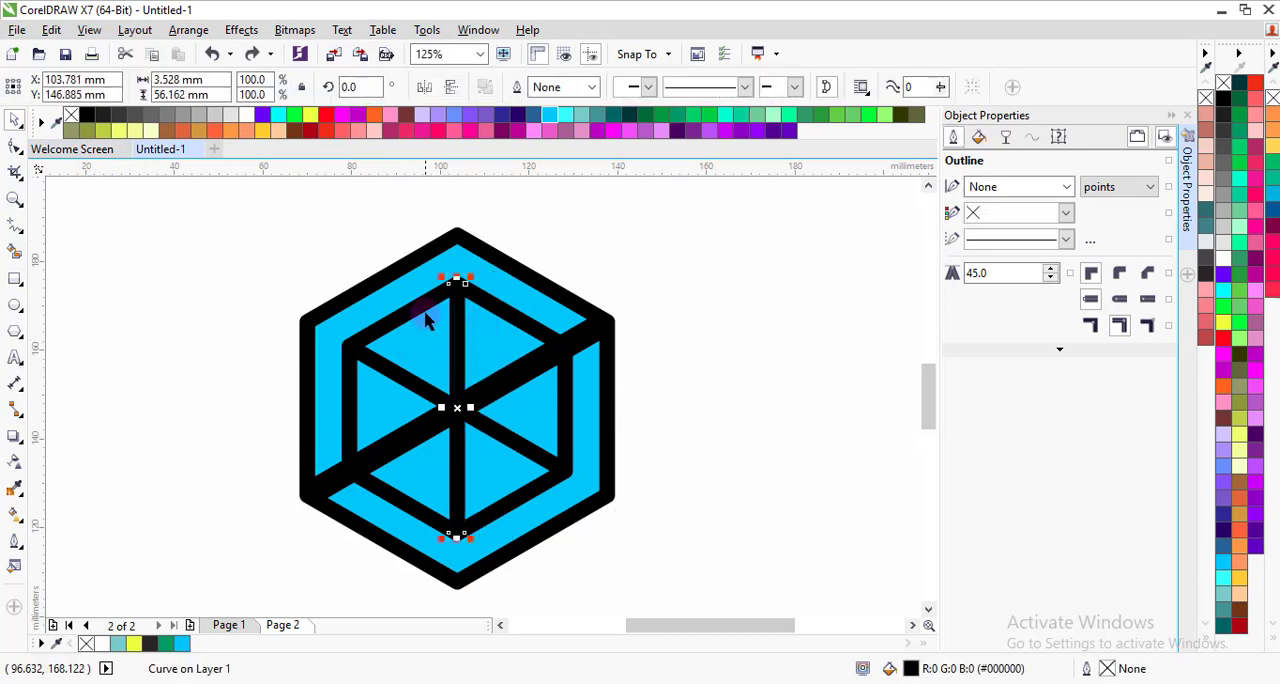
# Step: Weld the inner hexagon ring, the vertical bar and the rotated bar into one shape and clear the selection
pyautogui.keyDown('shift'); pyautogui.click(420, 312); pyautogui.keyUp('shift')
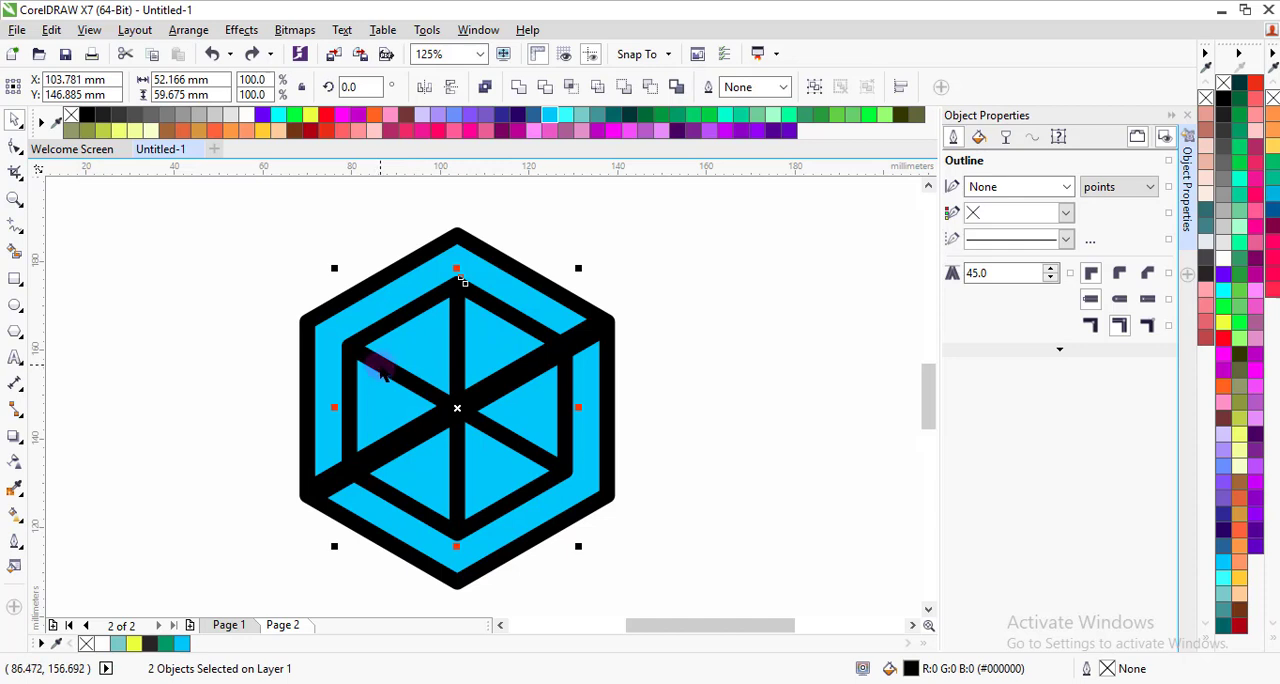
pyautogui.click(519, 89)
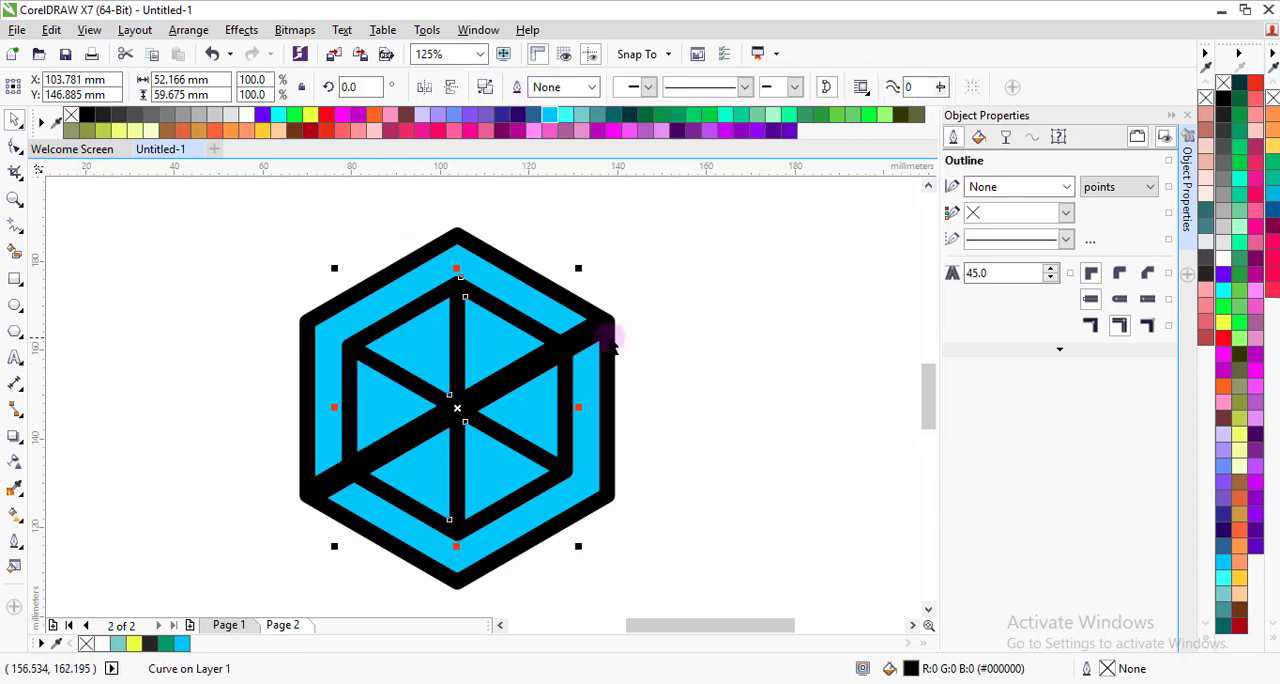
pyautogui.click(676, 383)
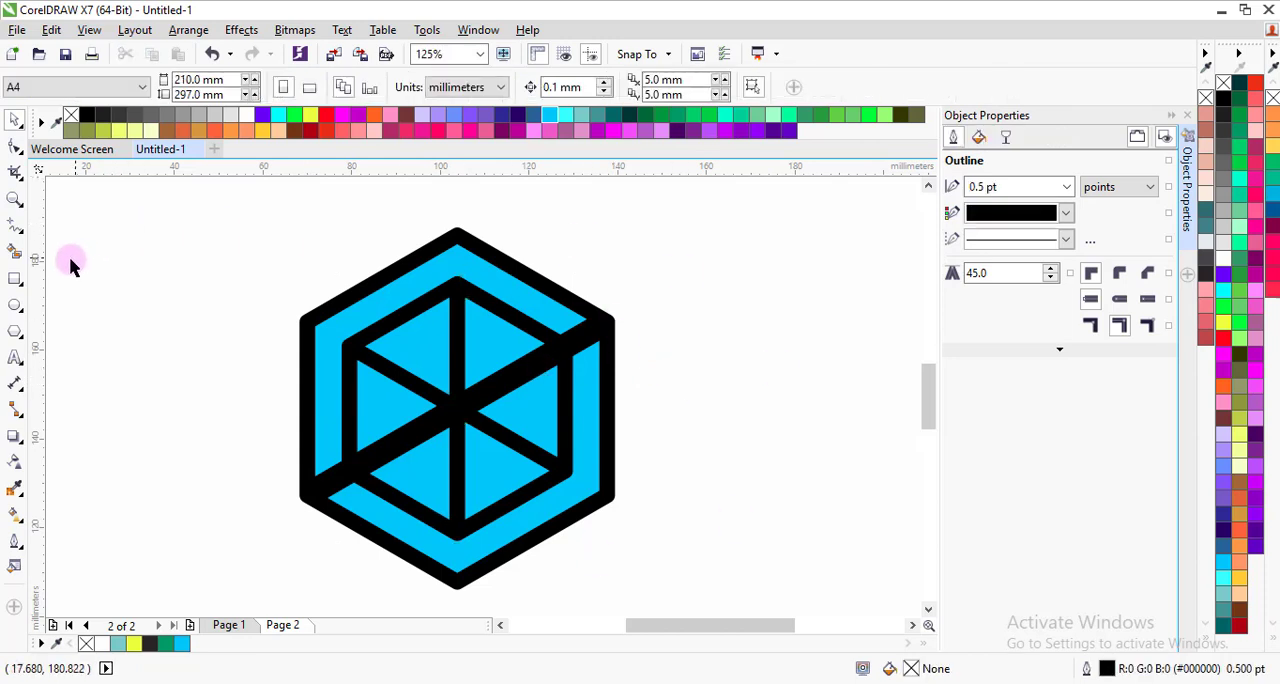
# Step: Smart Fill the six triangular areas inside the inner hexagon with yellow and a 0.5 pt dark outline
pyautogui.click(15, 251)
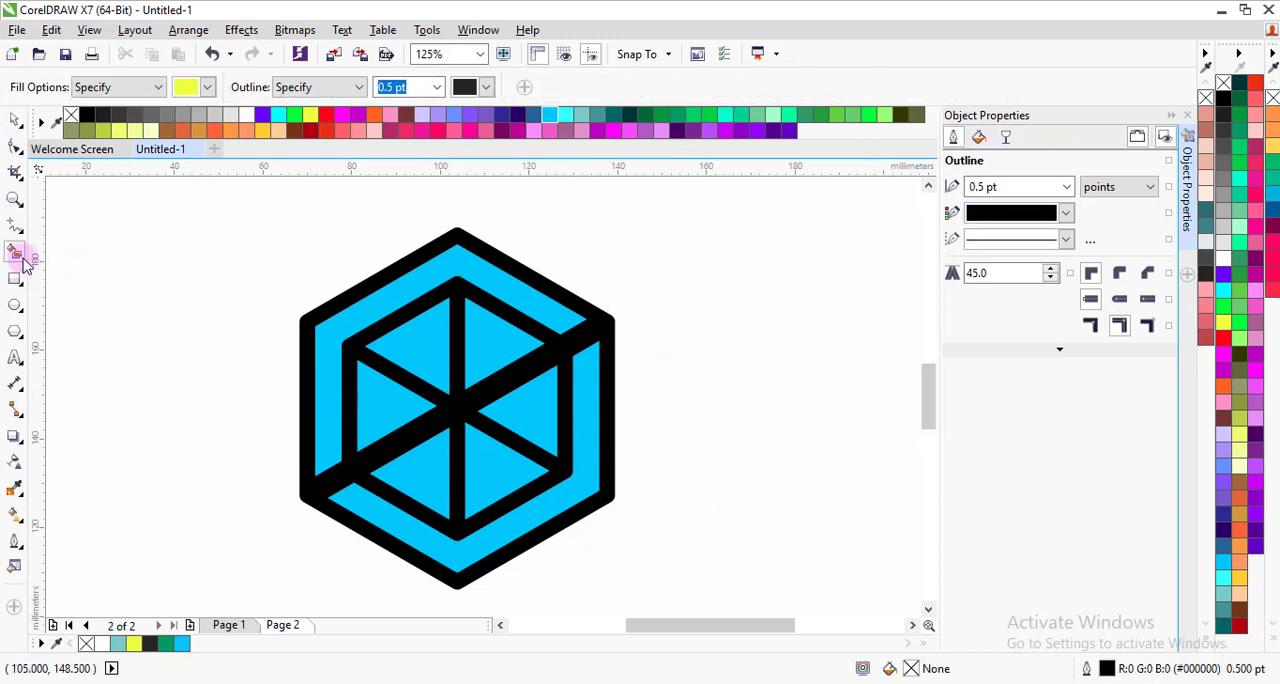
pyautogui.click(423, 346)
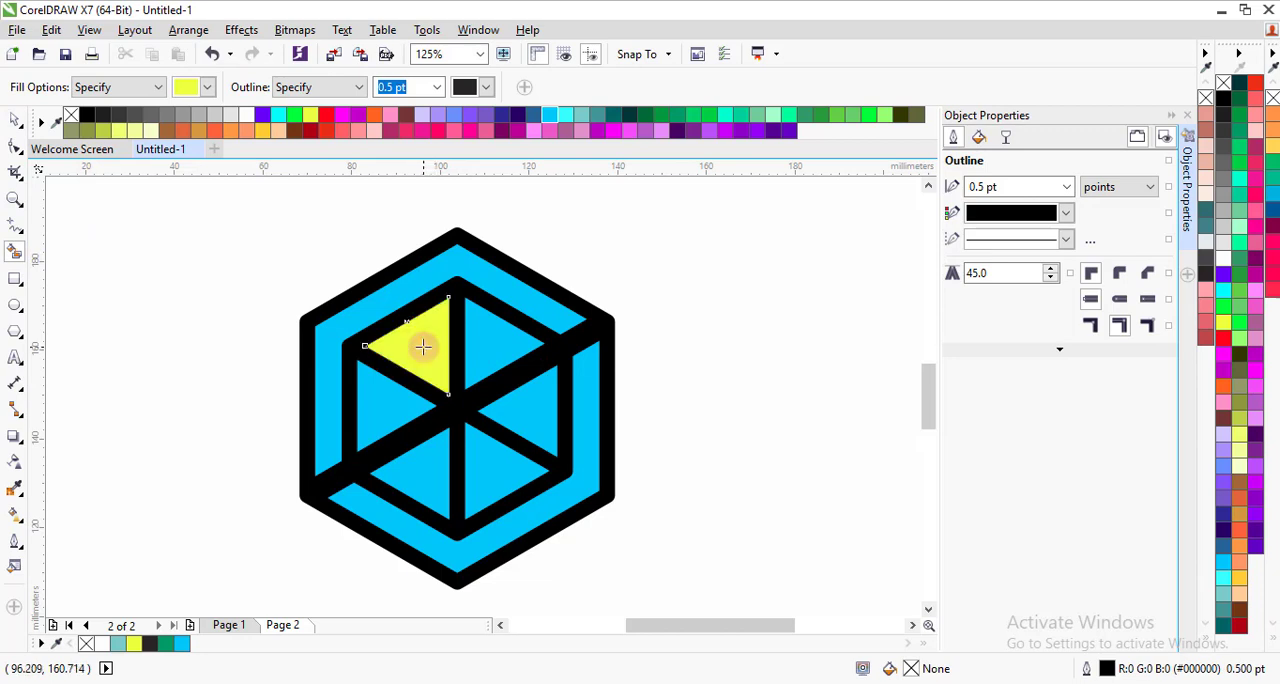
pyautogui.click(487, 347)
pyautogui.click(534, 420)
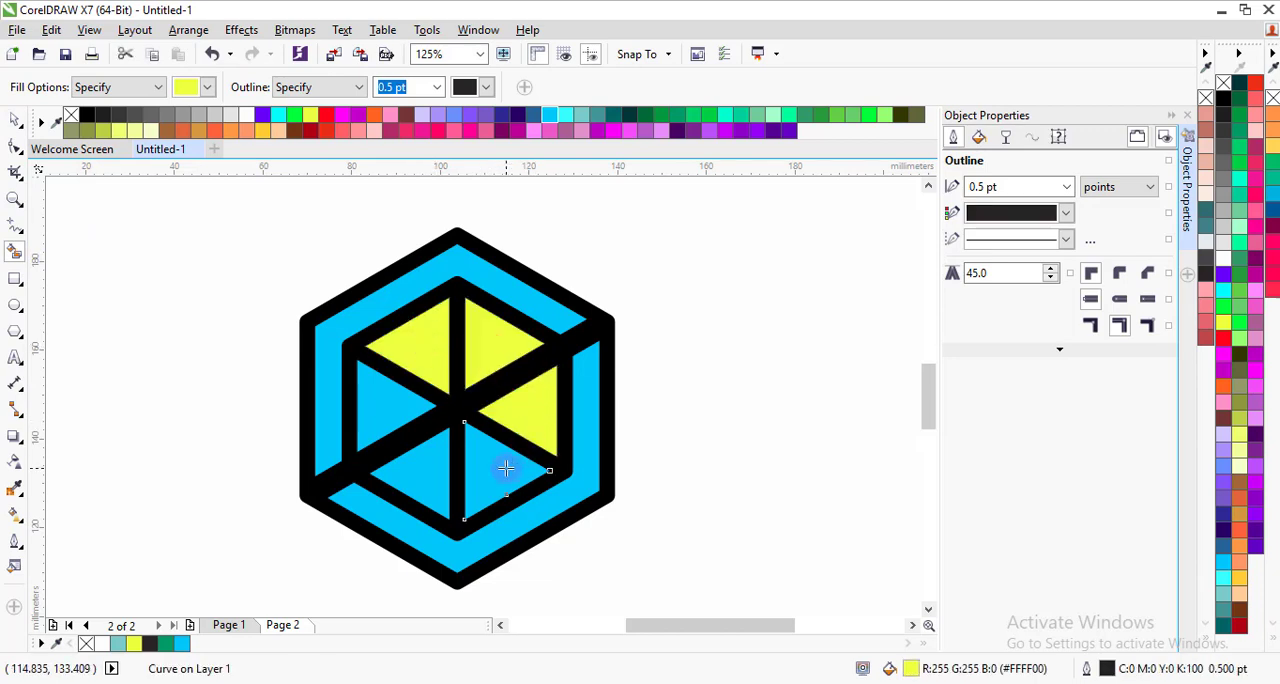
pyautogui.click(423, 471)
pyautogui.click(400, 412)
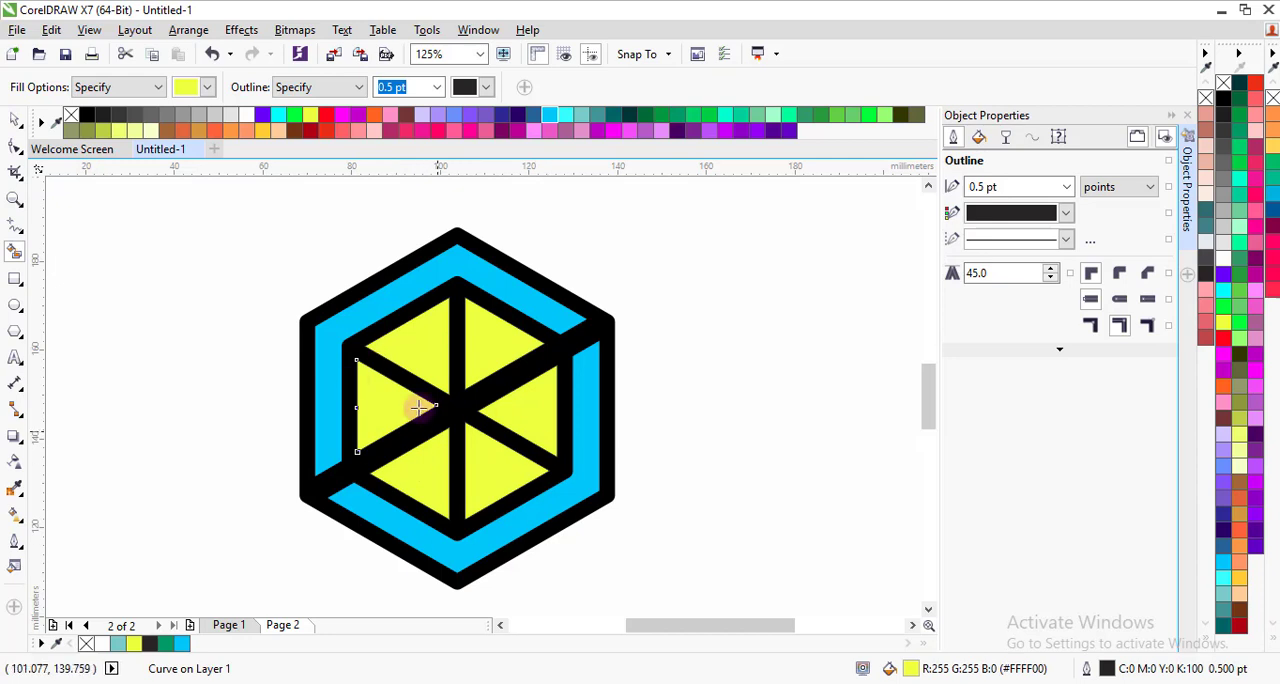
# Step: Cut the thick diagonal bar out of the welded inner hexagon frame with Back Minus Front and clear the selection
pyautogui.click(15, 121)
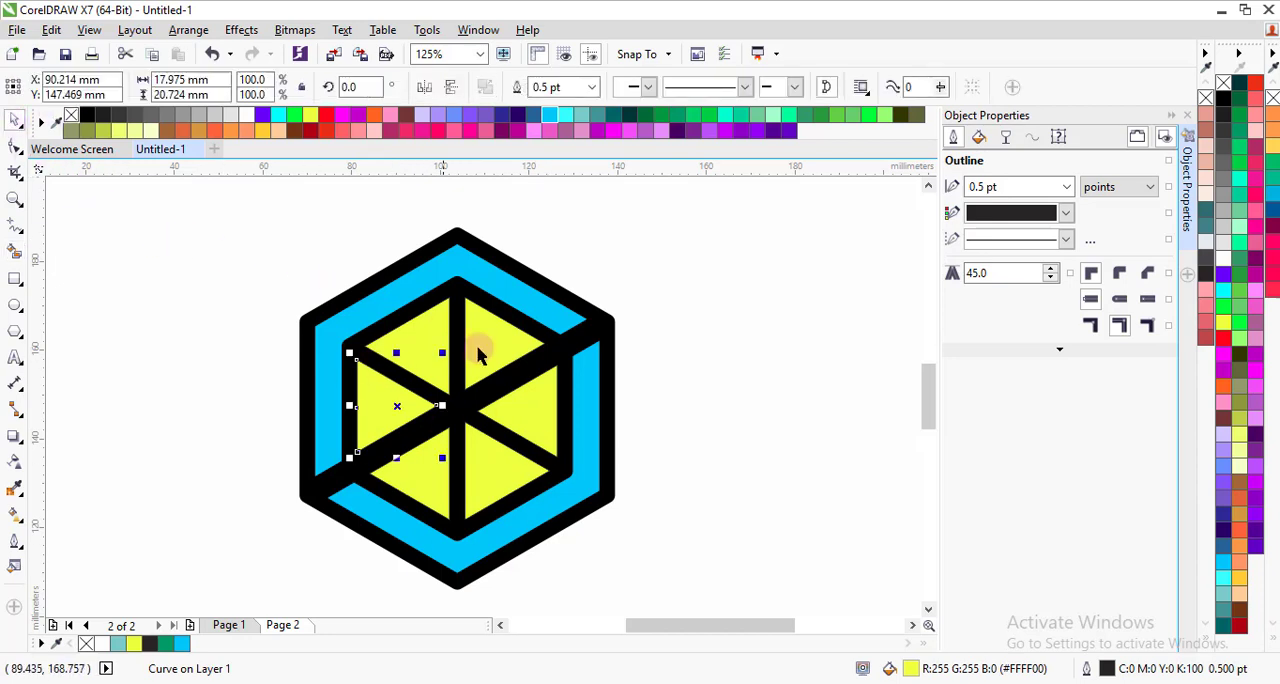
pyautogui.click(484, 404)
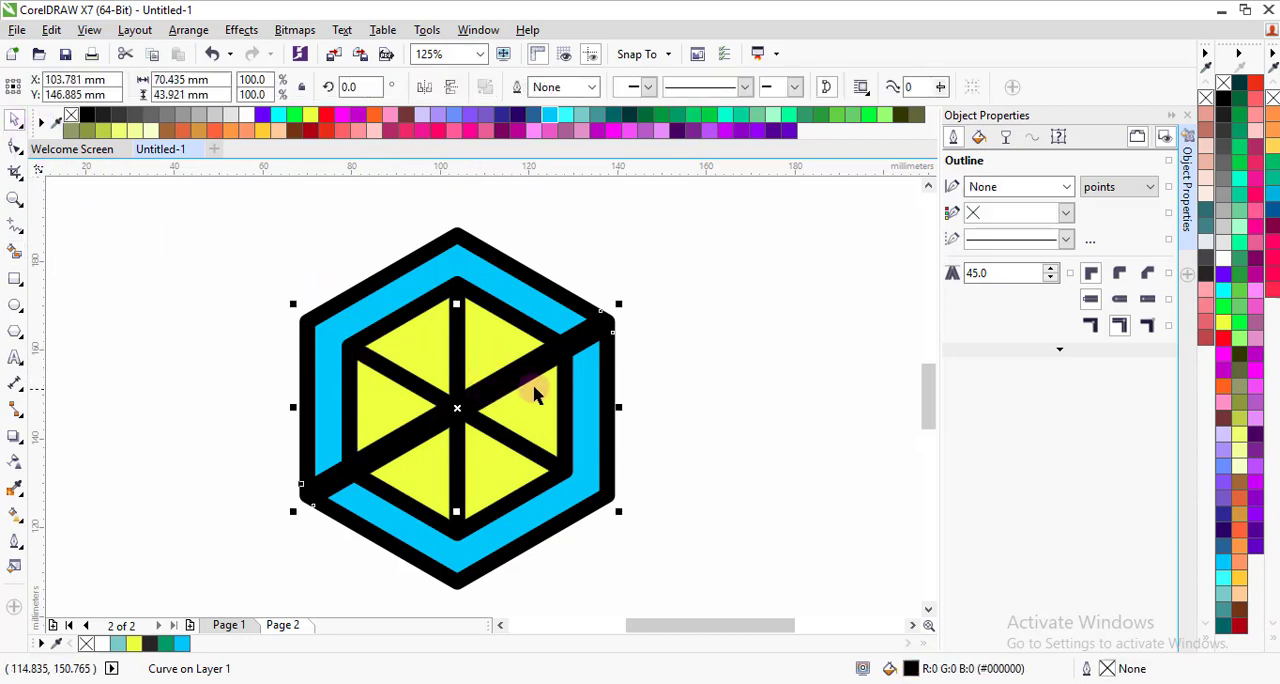
pyautogui.keyDown('shift'); pyautogui.click(463, 298); pyautogui.keyUp('shift')
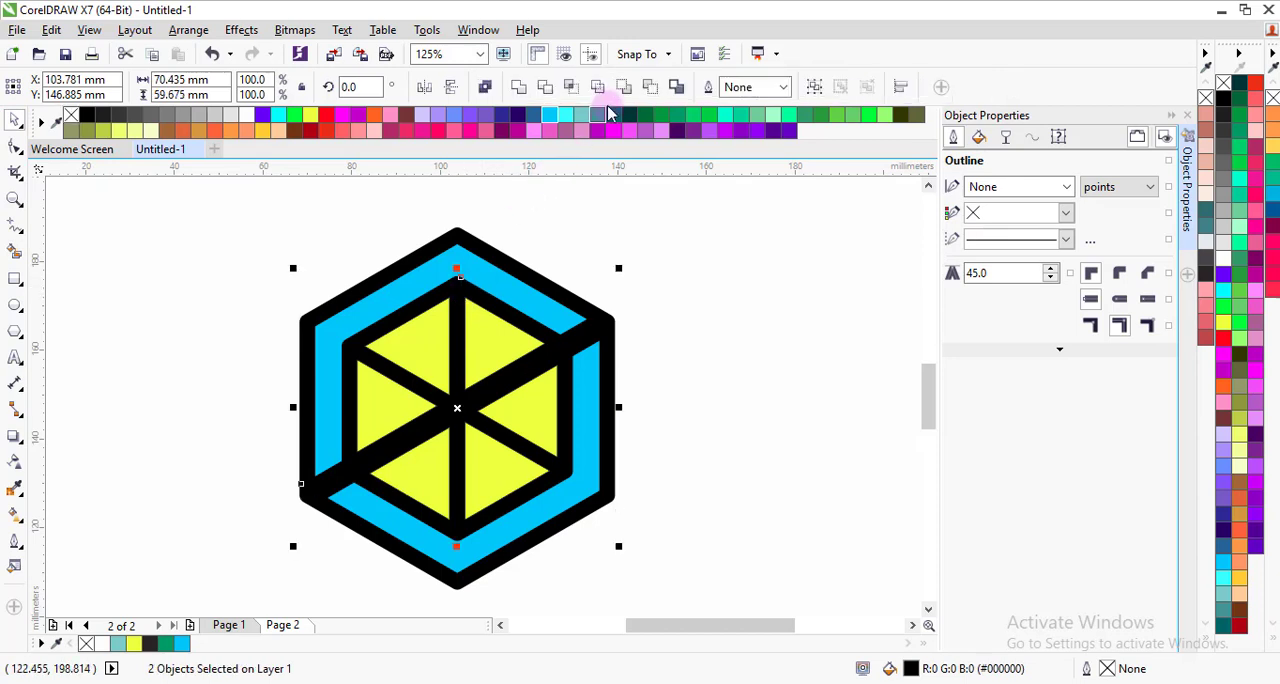
pyautogui.click(648, 93)
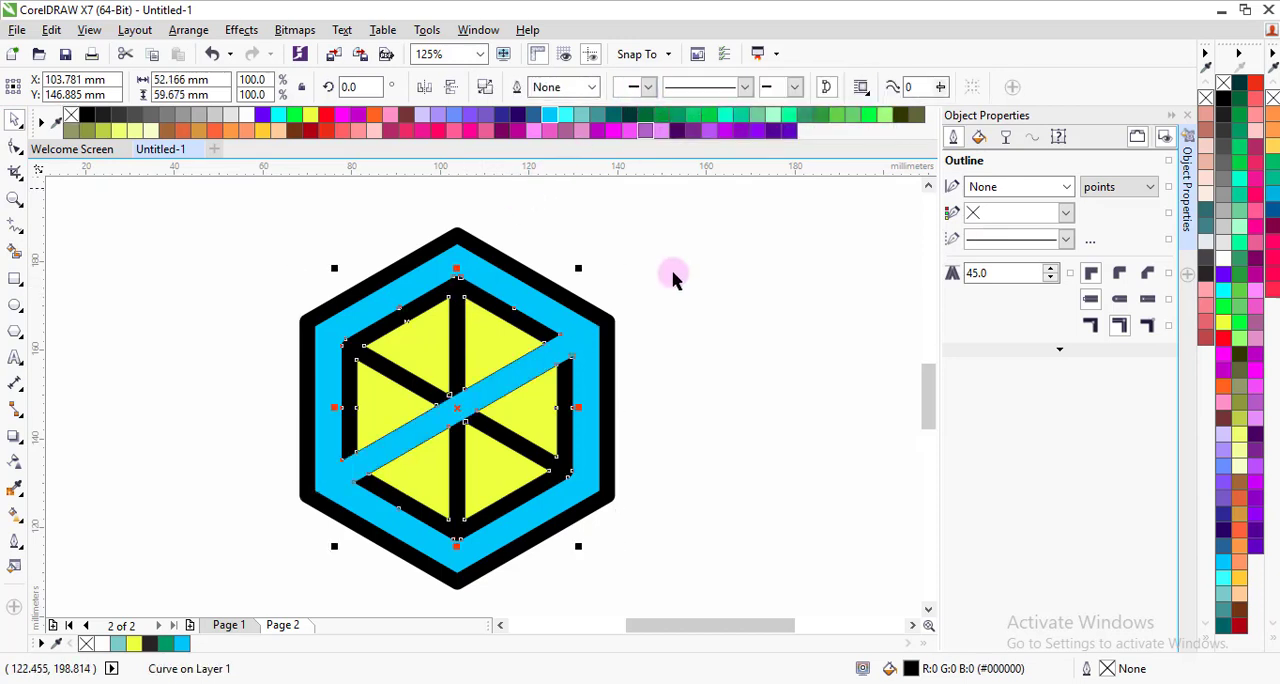
pyautogui.click(705, 297)
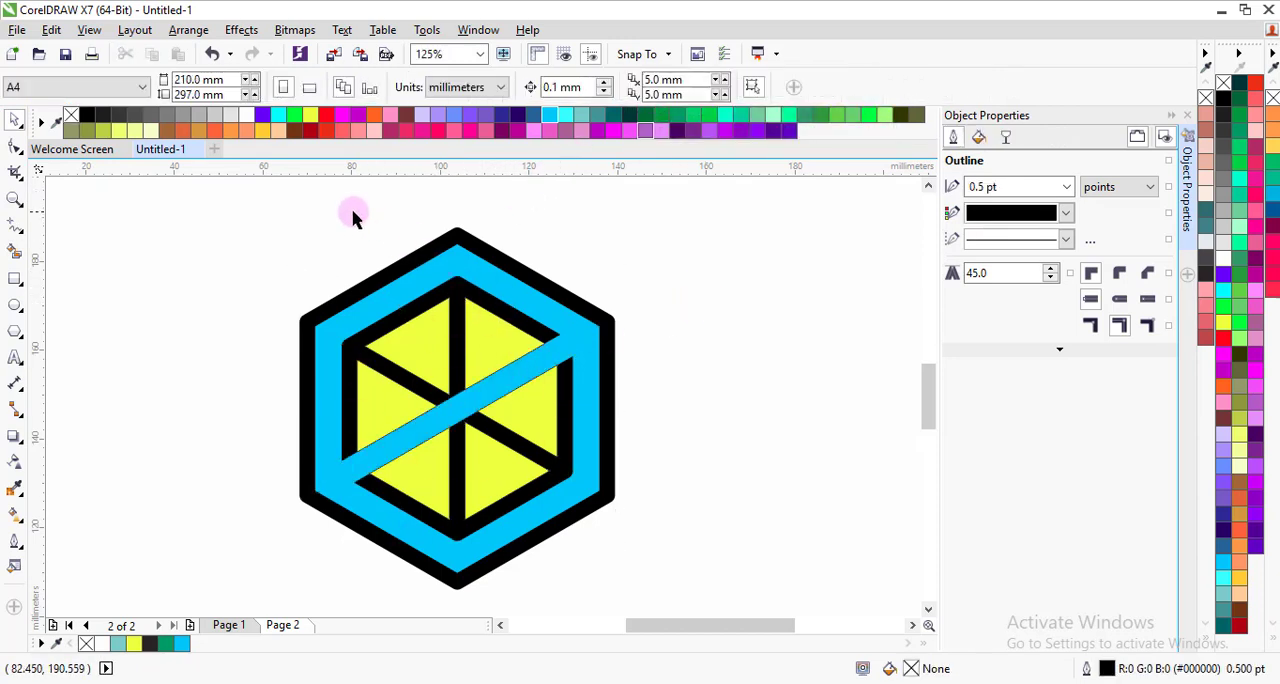
# Step: Remove the outline from the inner frame and all six yellow shapes, and clear the selection
pyautogui.moveTo(330, 203); pyautogui.dragTo(594, 567)
pyautogui.click(783, 87)
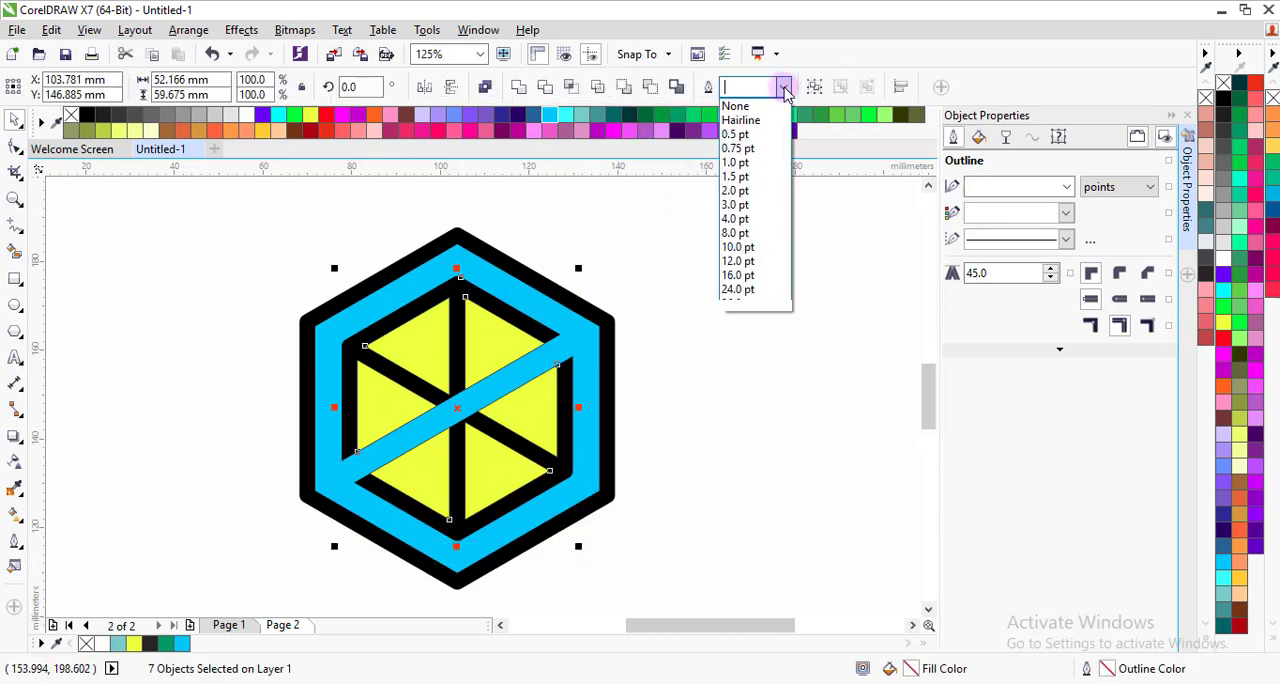
pyautogui.click(733, 106)
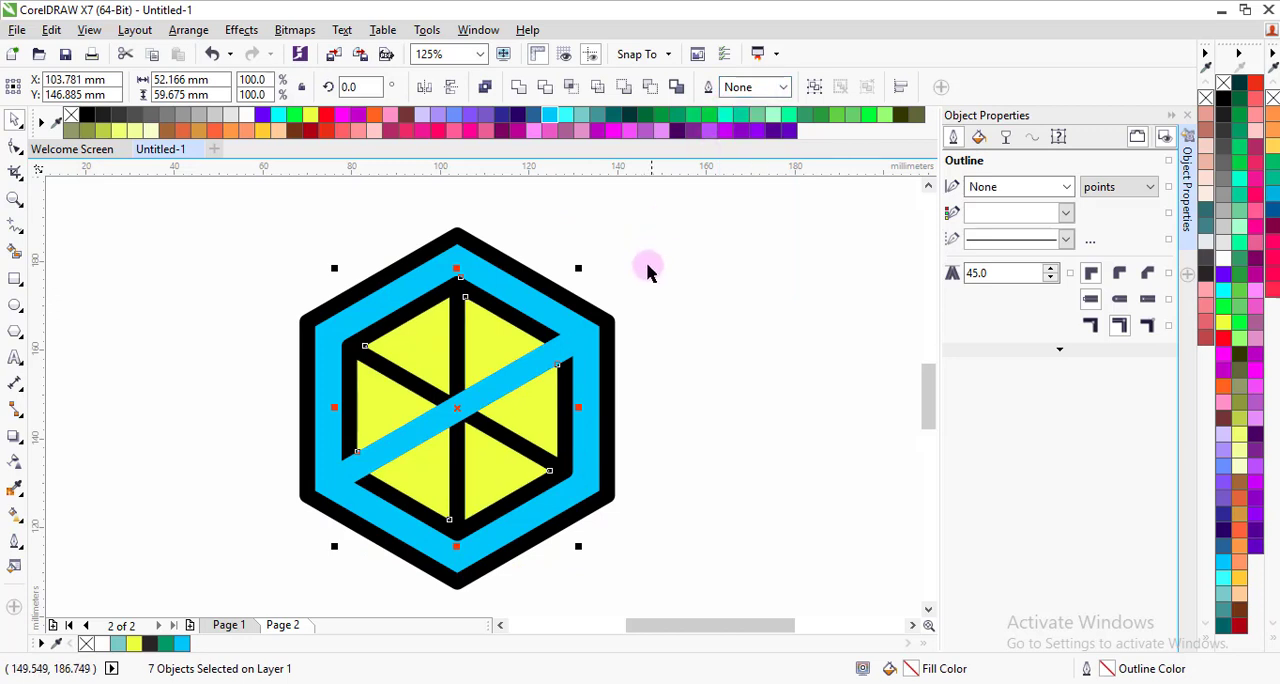
pyautogui.click(651, 266)
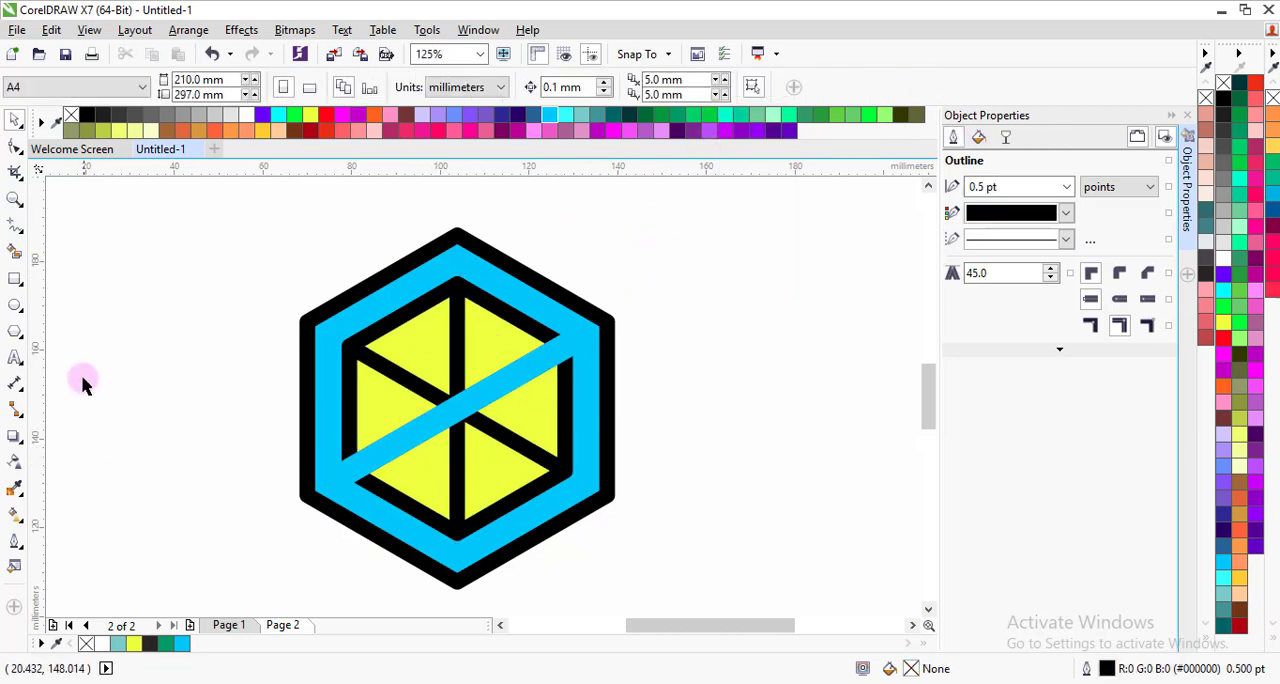
# Step: Draw a straight Freehand line about 57 mm long at 30° along the diagonal cut's upper edge and set its outline to 10 pt
pyautogui.click(19, 231)
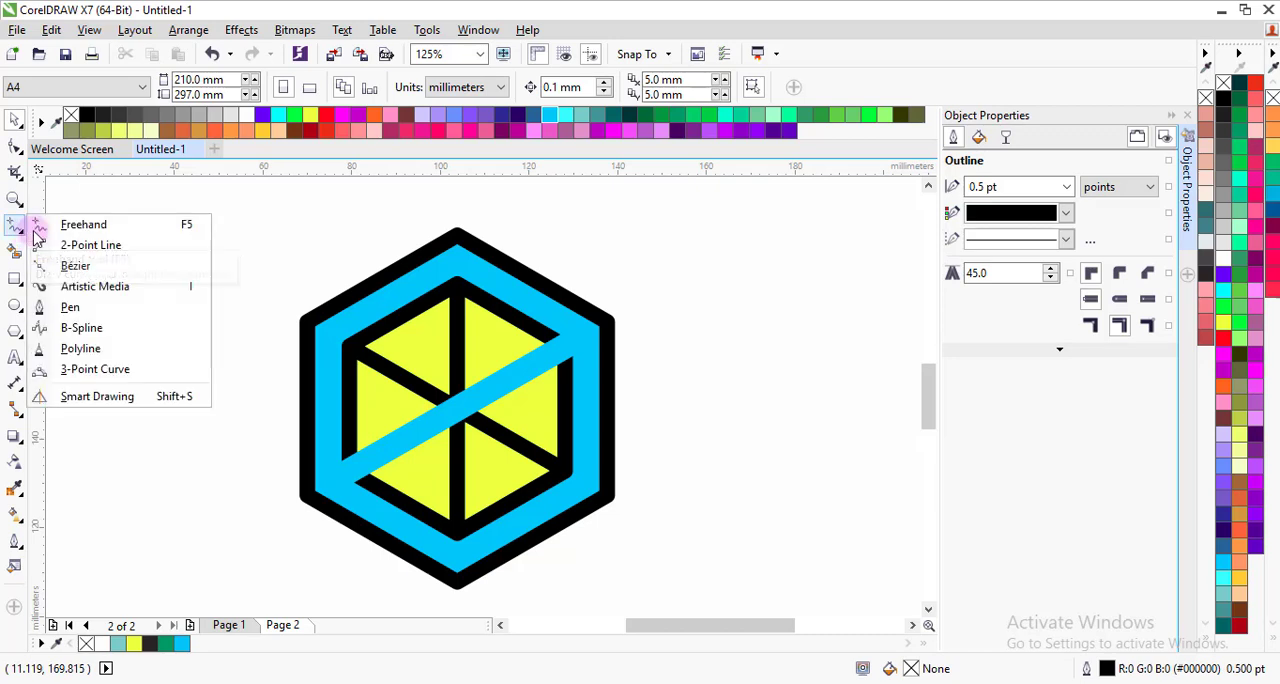
pyautogui.click(80, 226)
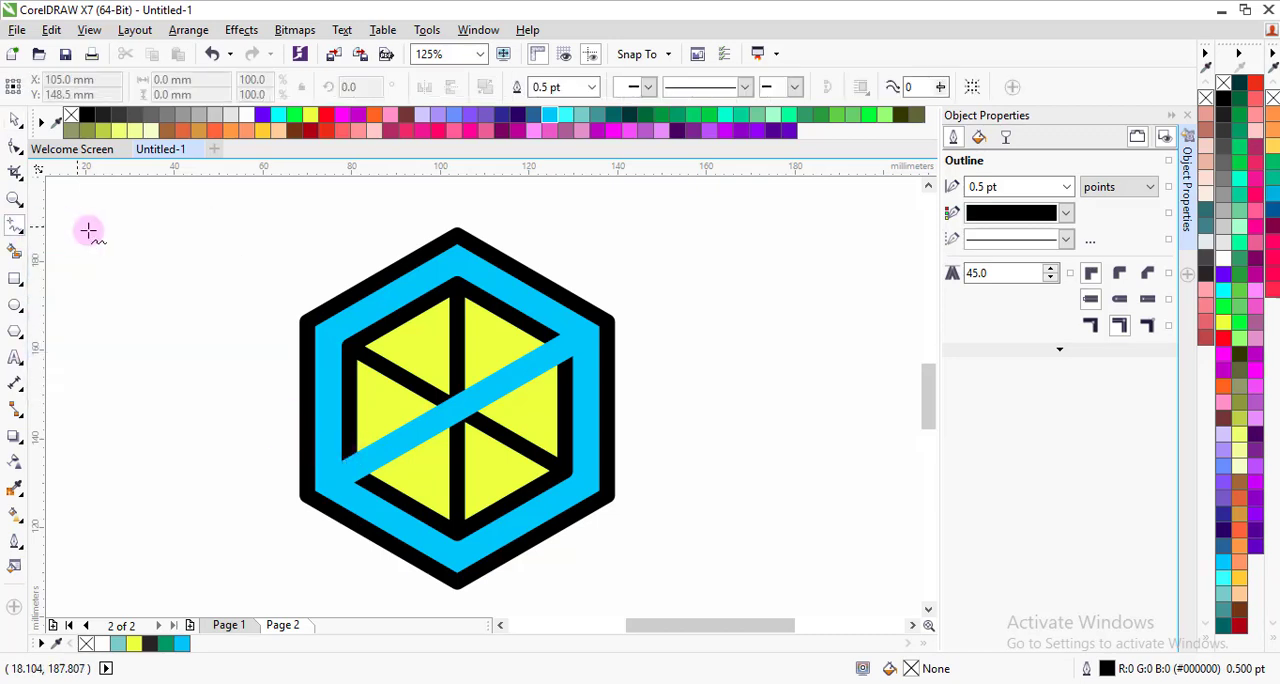
pyautogui.click(342, 460)
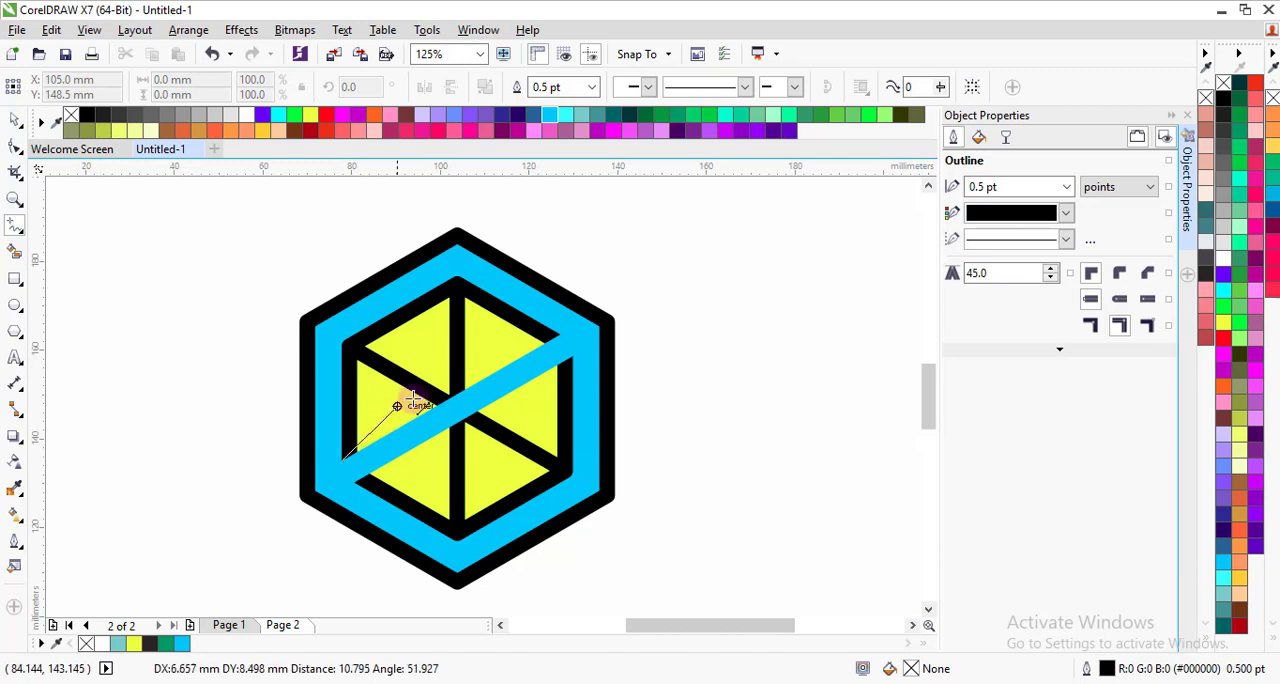
pyautogui.click(562, 334)
pyautogui.click(593, 87)
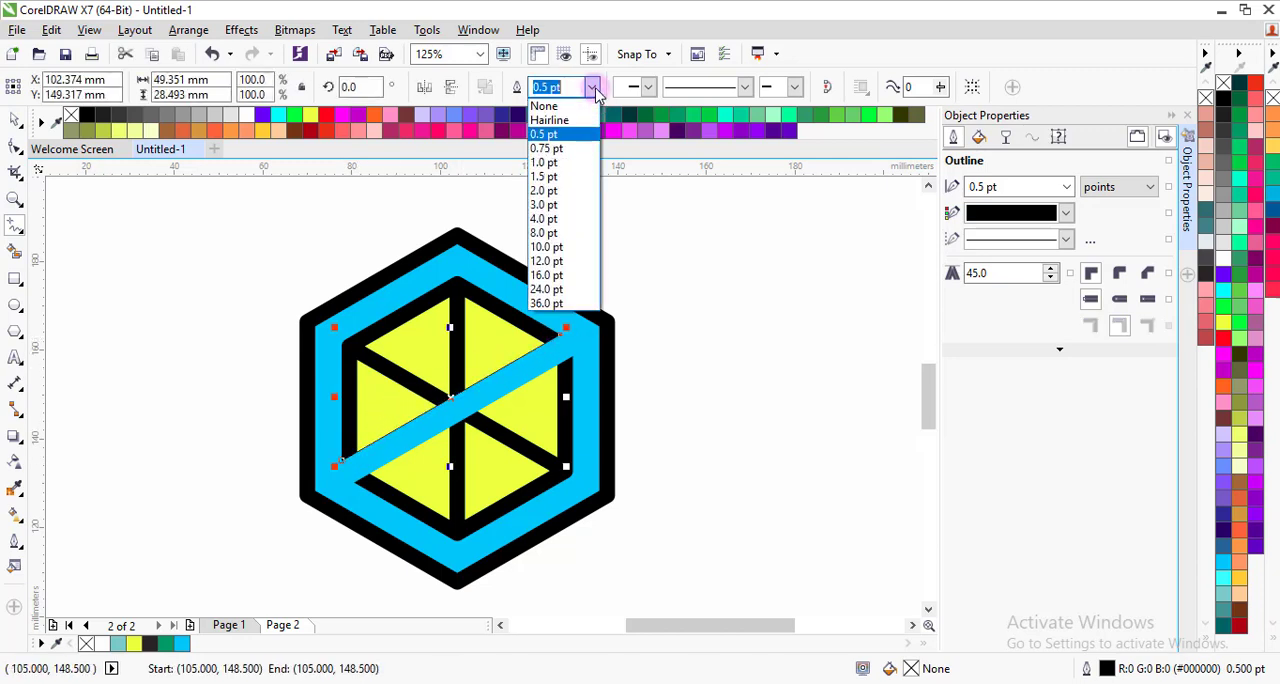
pyautogui.click(547, 247)
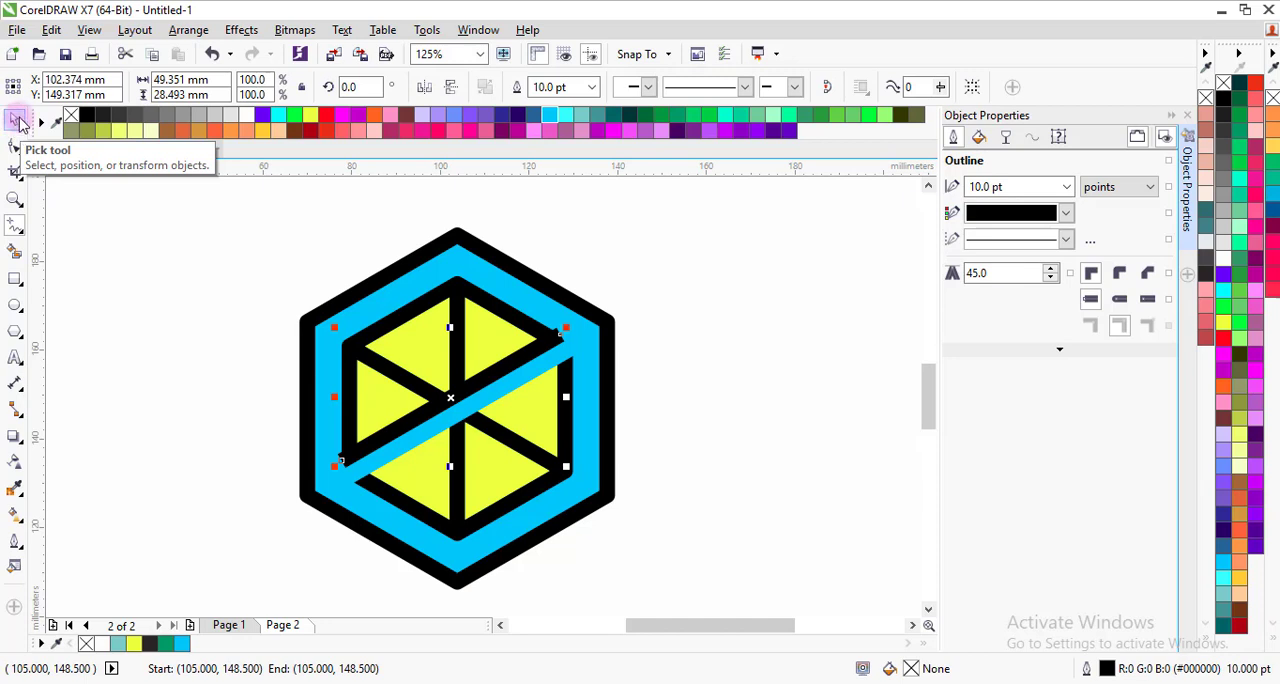
# Step: Extend the line's lower-left end to the outer hexagon outline and place a copy of the line along the cut's lower edge
pyautogui.click(15, 147)
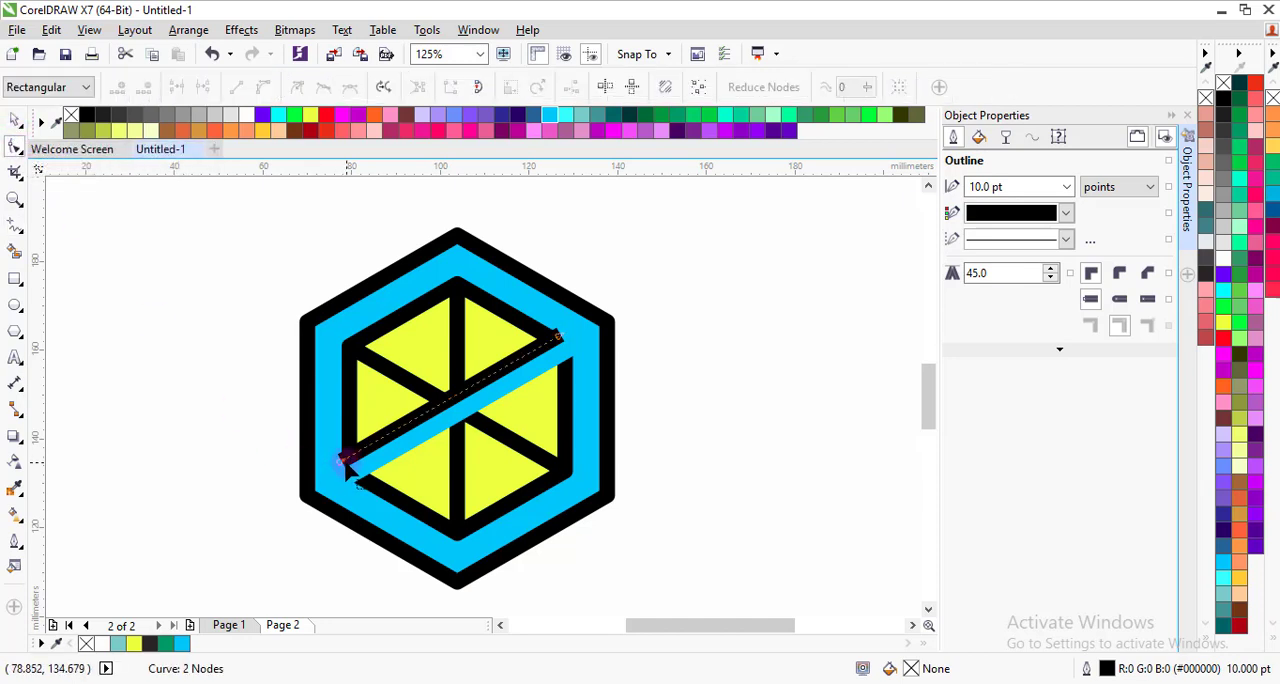
pyautogui.moveTo(342, 460); pyautogui.dragTo(310, 482)
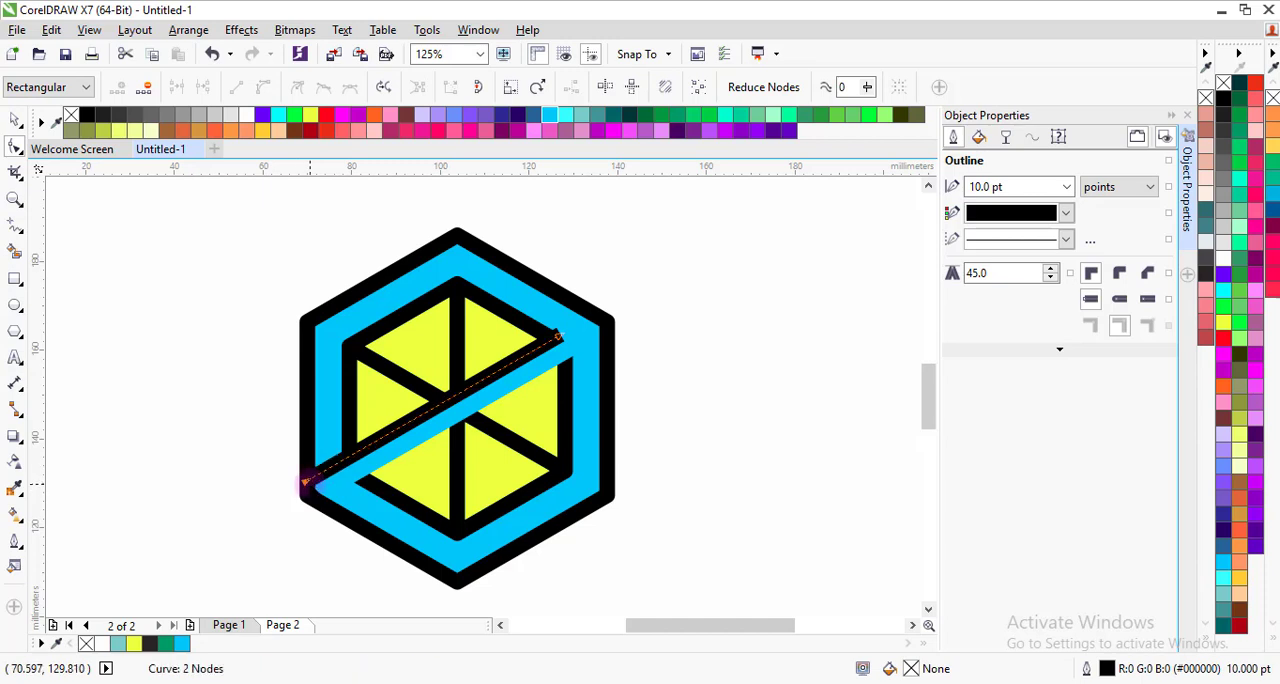
pyautogui.click(16, 121)
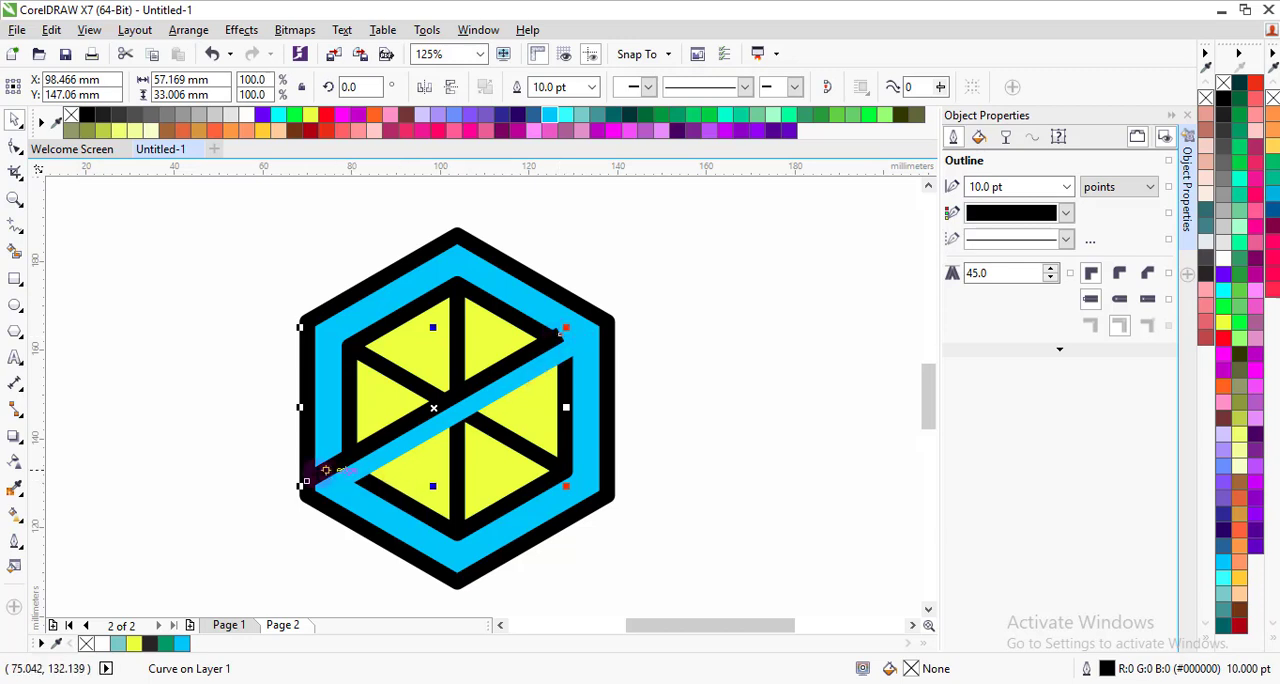
pyautogui.moveTo(305, 482); pyautogui.dragTo(353, 484)
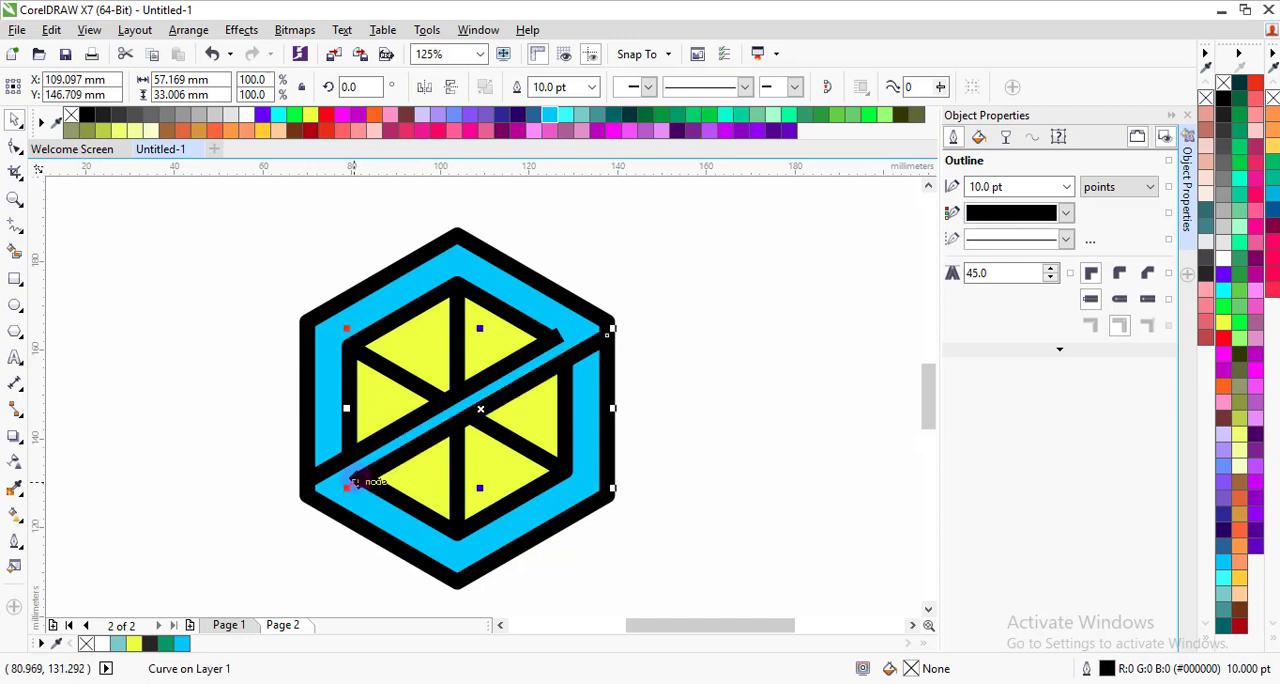
pyautogui.scroll(-1, 540, 362)
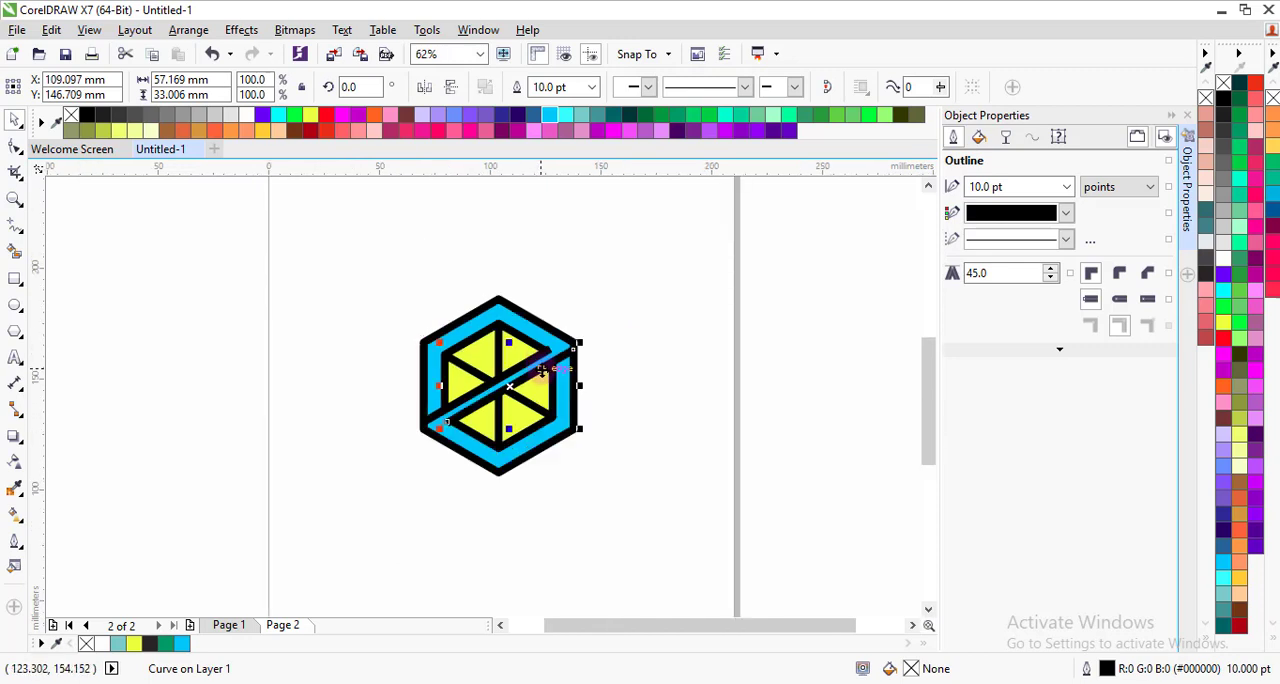
pyautogui.scroll(1, 541, 368)
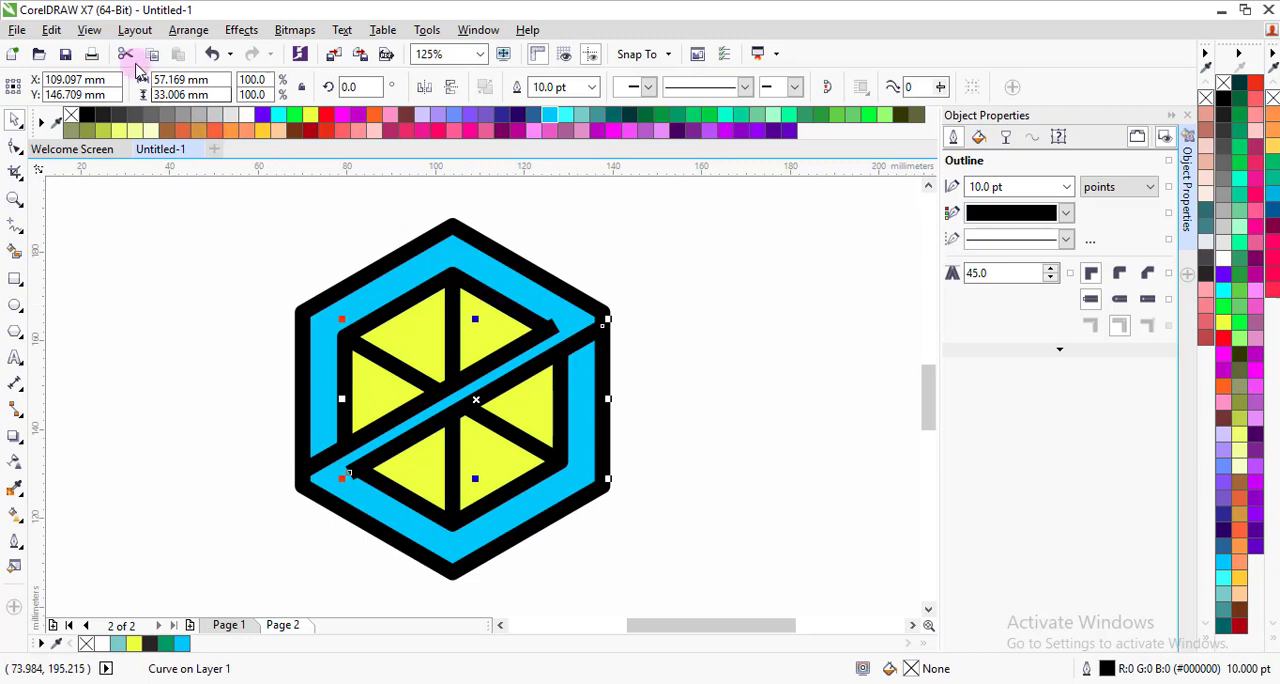
# Step: Convert the outlines of both diagonal lines to objects
pyautogui.click(186, 31)
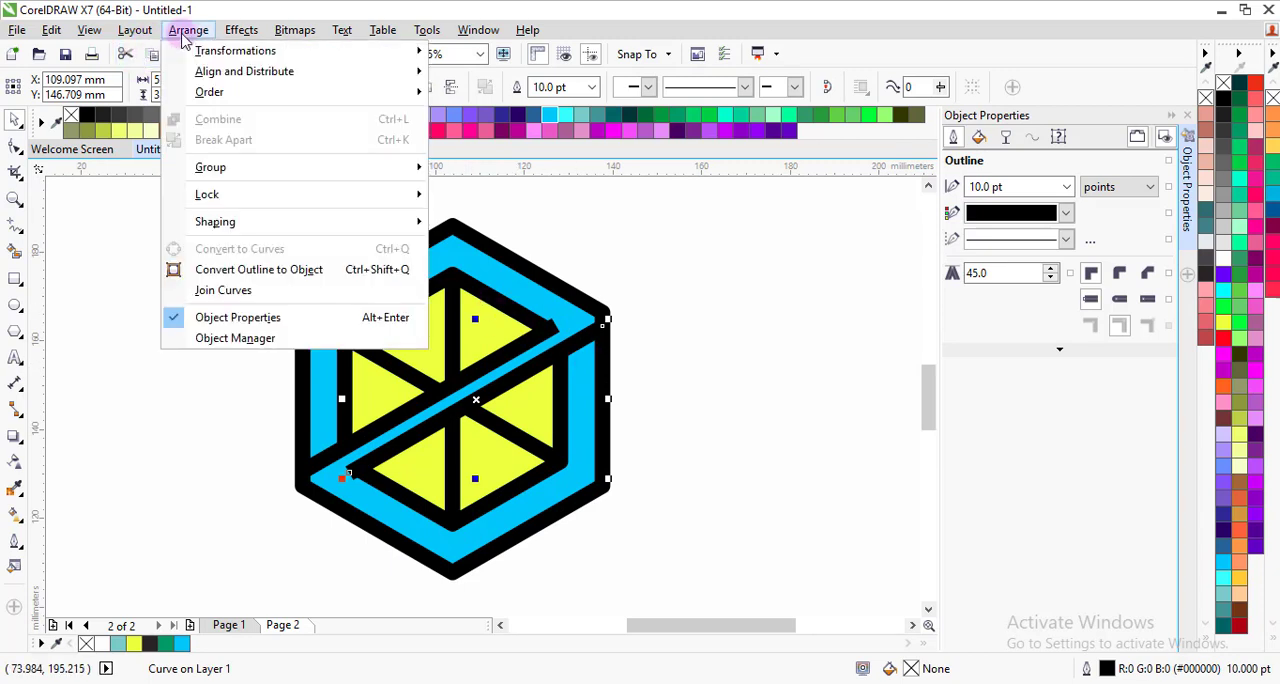
pyautogui.click(251, 269)
pyautogui.click(229, 306)
pyautogui.click(312, 474)
pyautogui.click(212, 53)
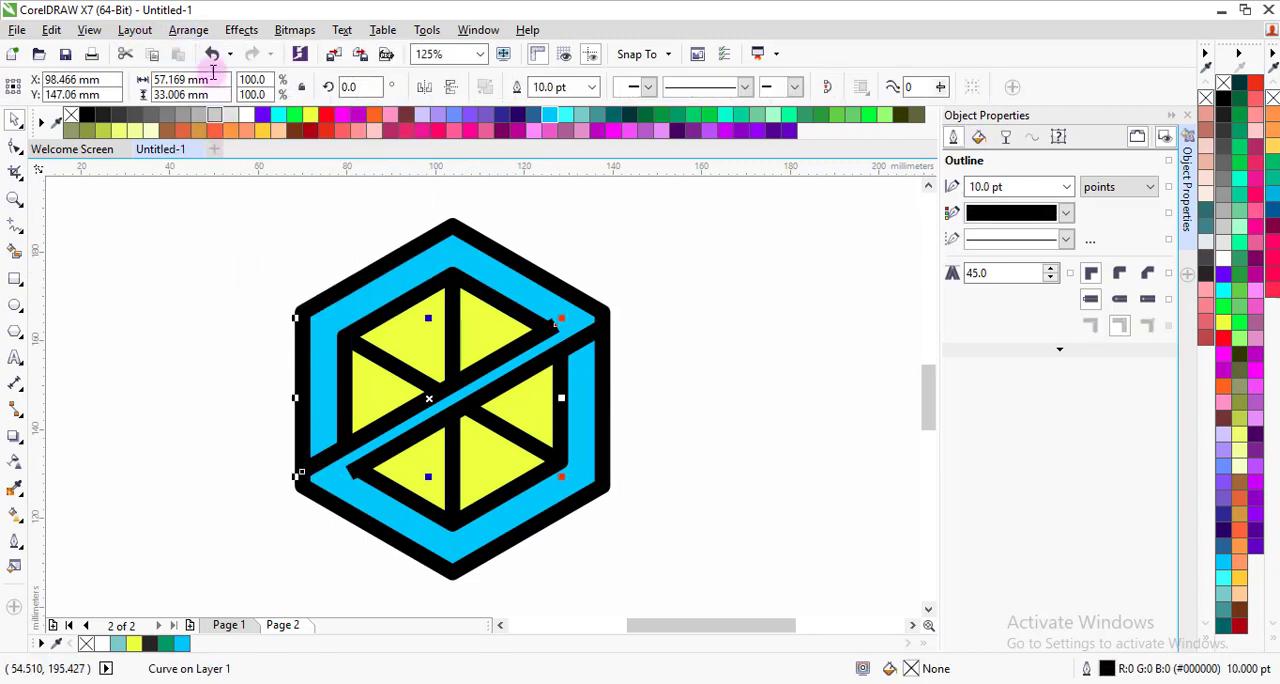
pyautogui.click(188, 30)
pyautogui.click(238, 273)
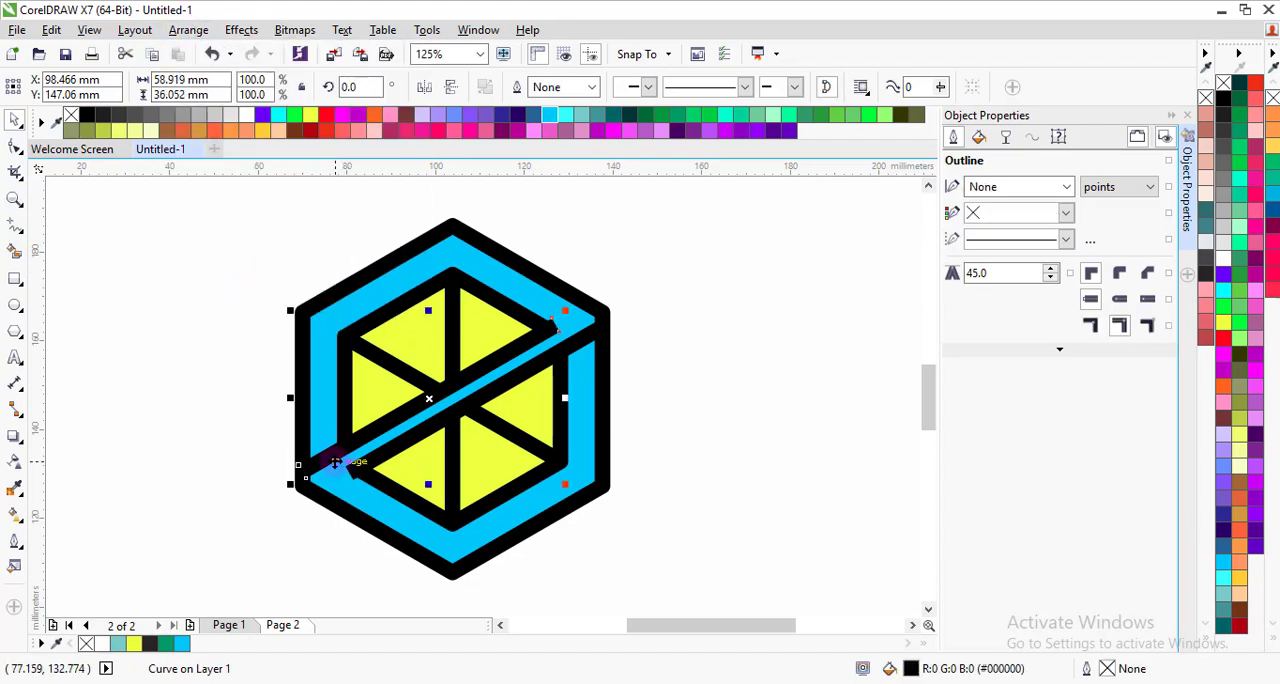
# Step: Reposition the two diagonal bars flush with the upper and lower edges of the diagonal cut and clear the selection
pyautogui.scroll(2, 335, 462)
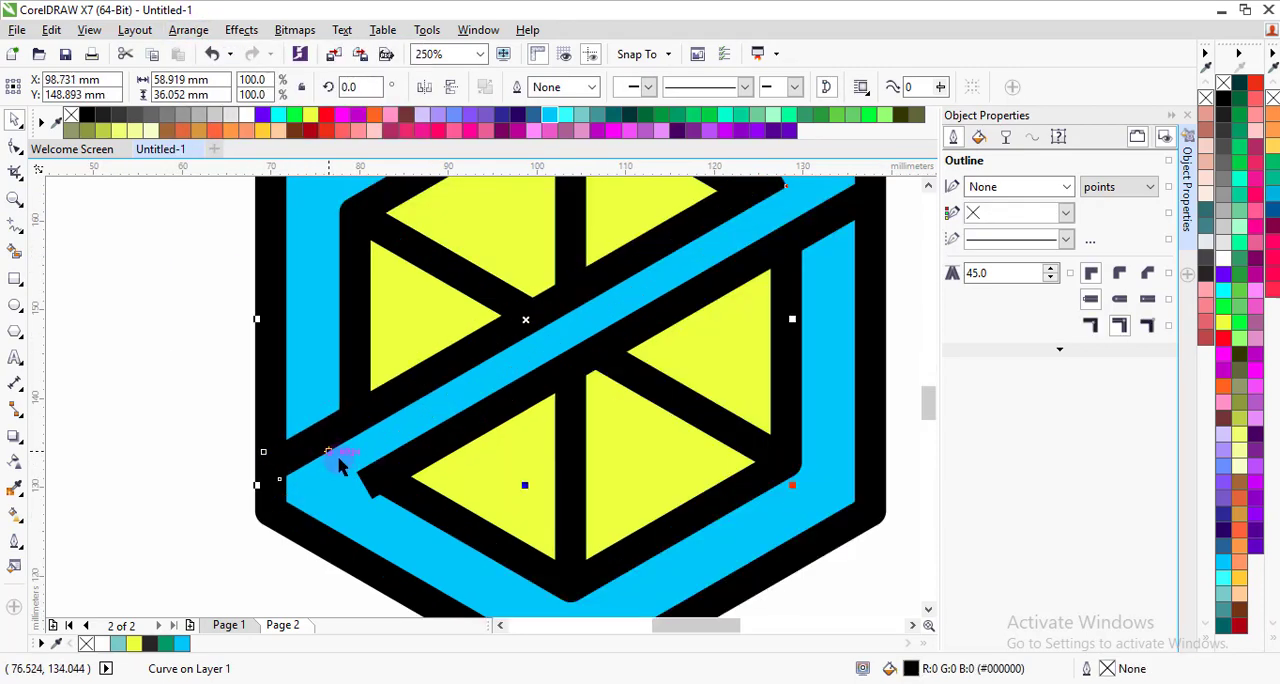
pyautogui.scroll(-2, 337, 455)
pyautogui.scroll(4, 565, 345)
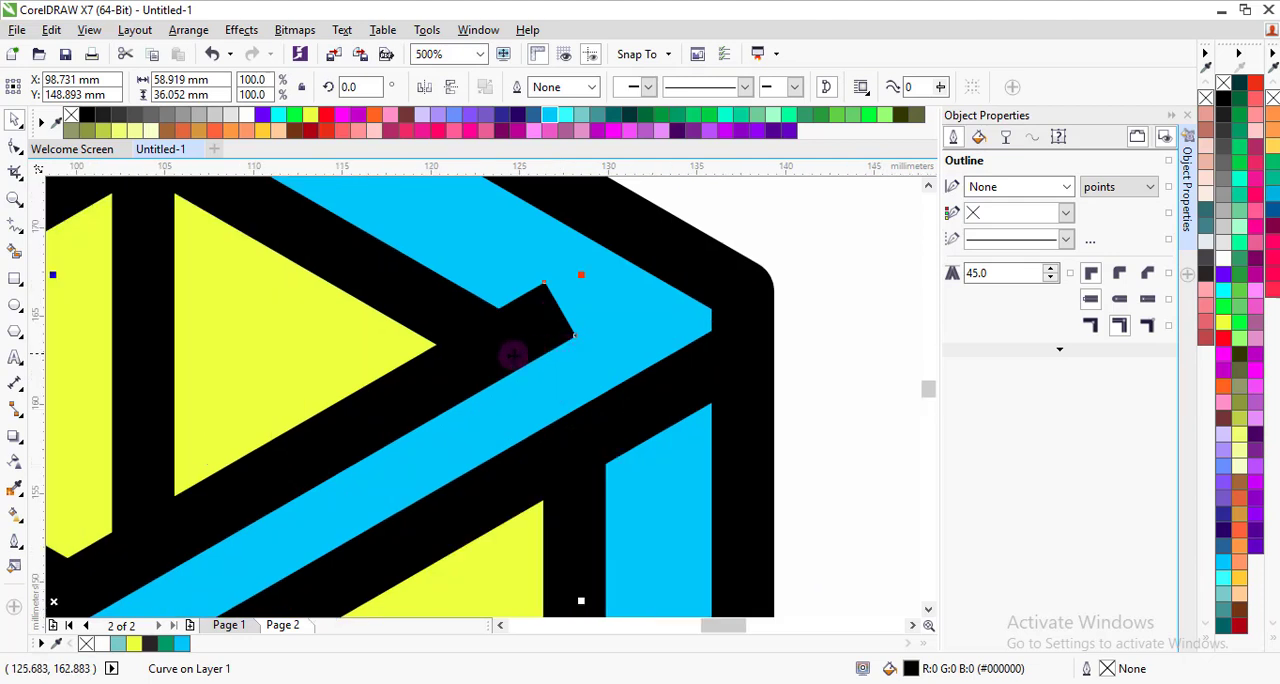
pyautogui.click(458, 376)
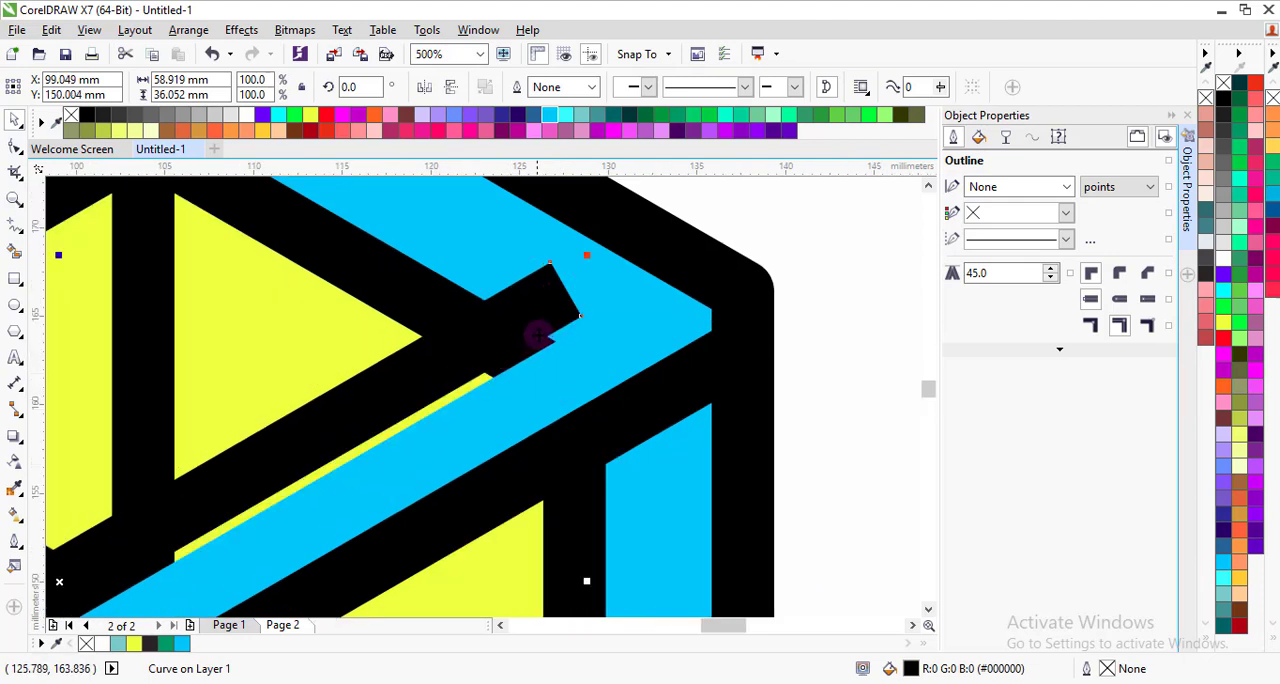
pyautogui.moveTo(553, 333); pyautogui.dragTo(613, 361)
pyautogui.scroll(-3, 553, 340)
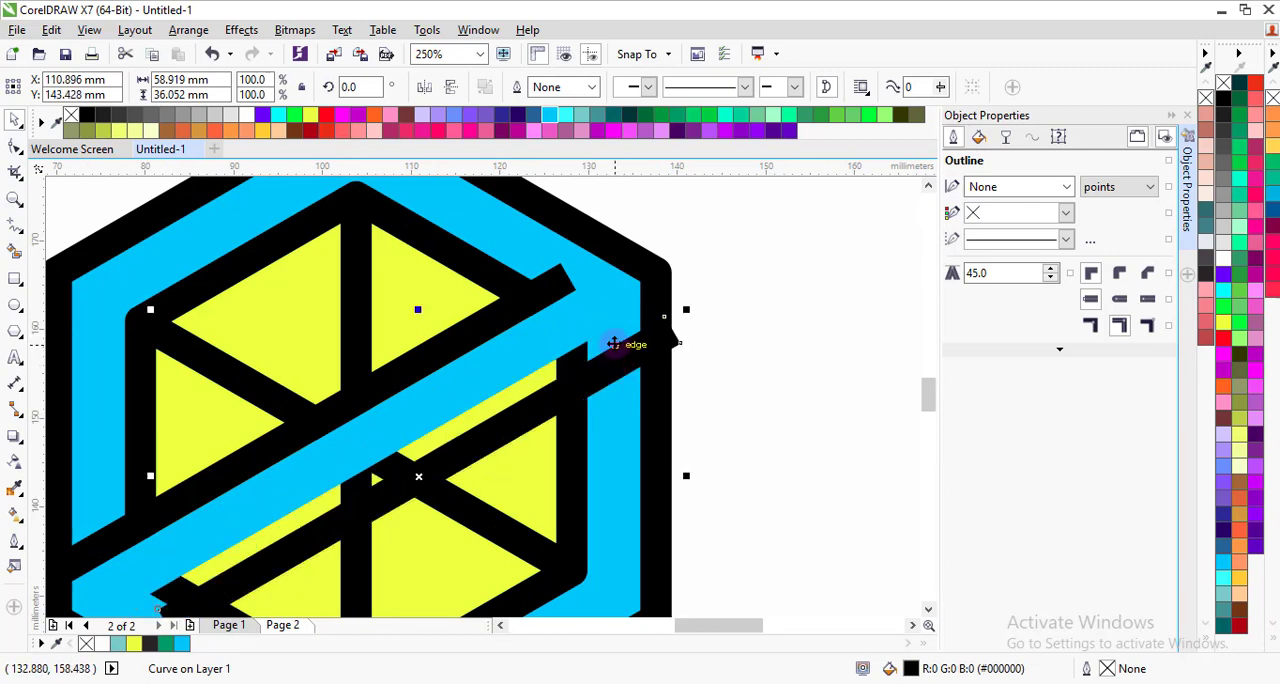
pyautogui.moveTo(537, 389)
pyautogui.mouseDown()
pyautogui.moveTo(551, 361)
pyautogui.moveTo(522, 376)
pyautogui.mouseUp()
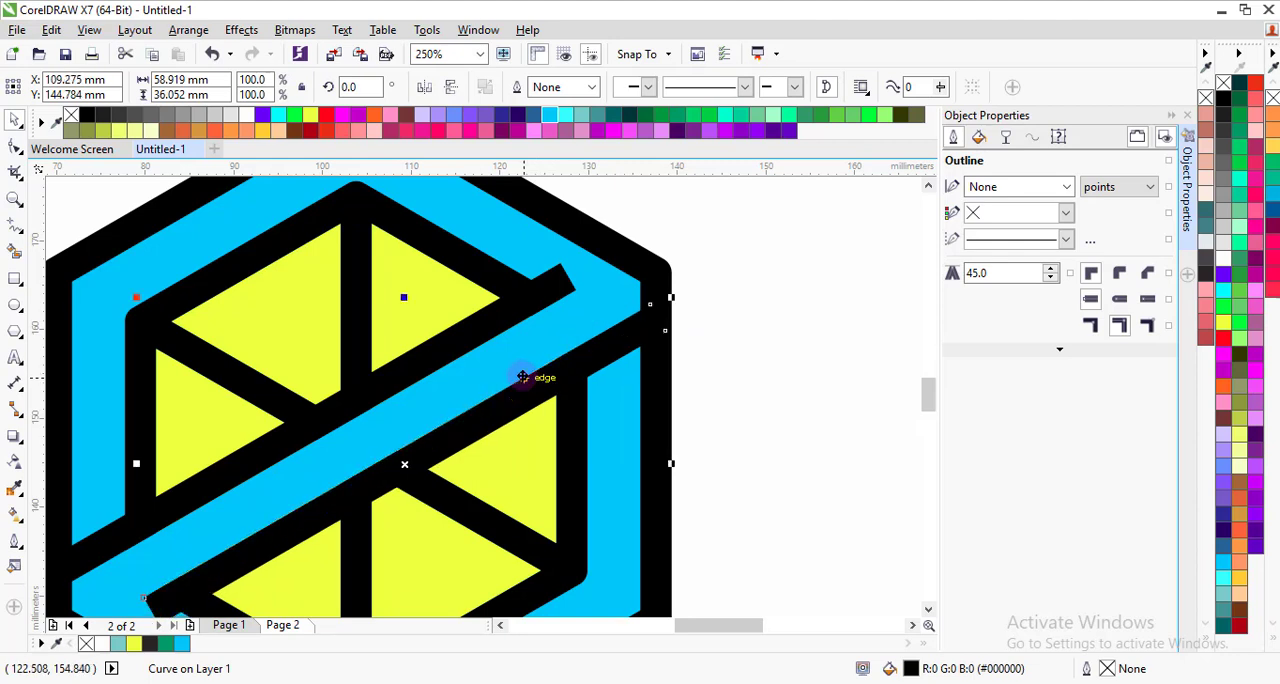
pyautogui.scroll(-2, 522, 376)
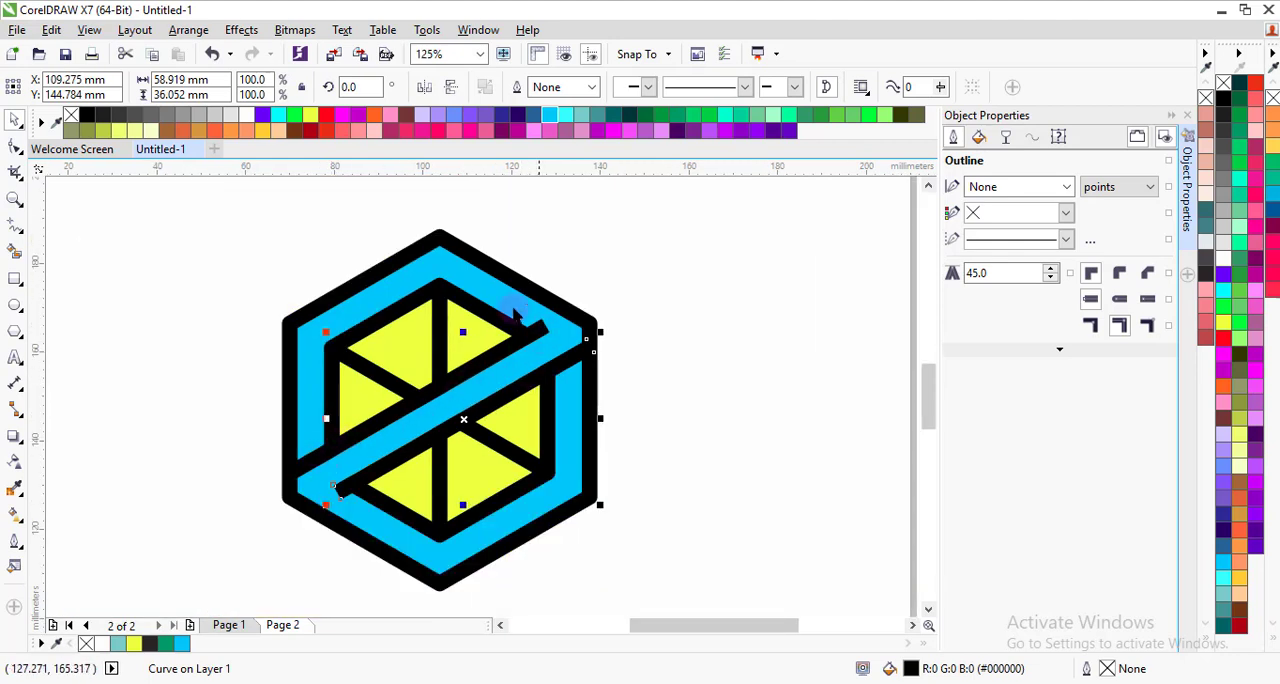
pyautogui.click(577, 548)
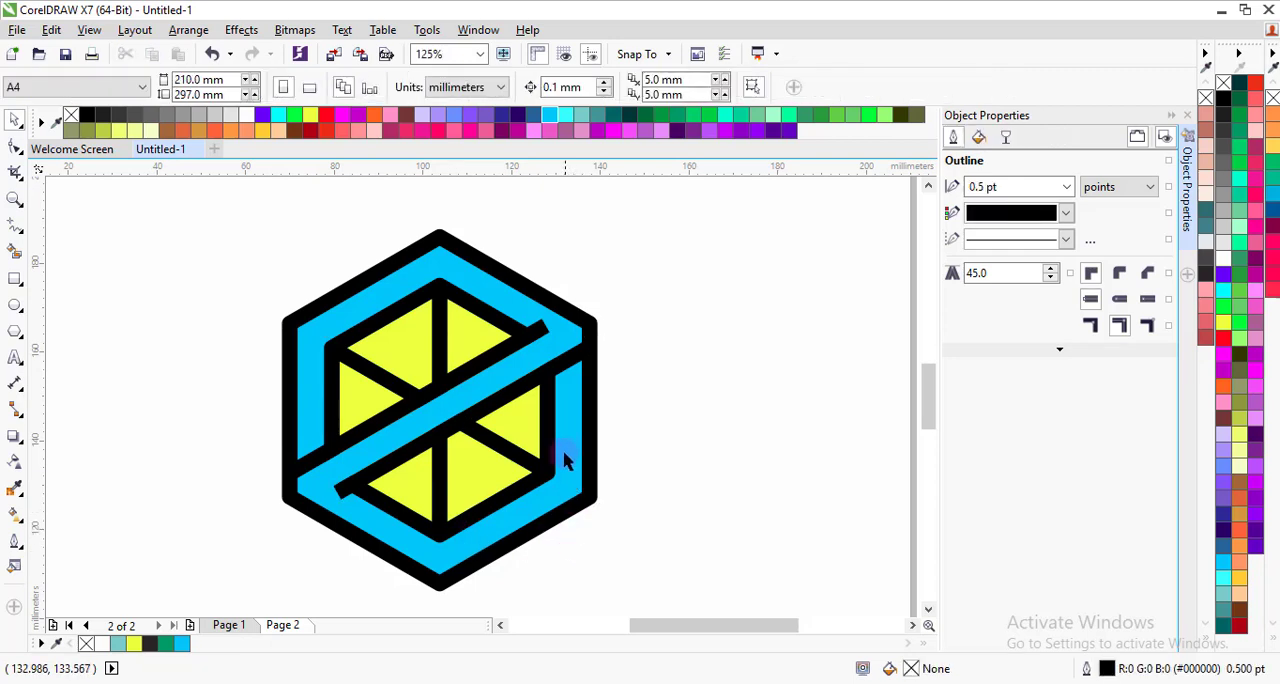
# Step: Fill the light blue outer hexagon with white and clear the selection
pyautogui.click(565, 455)
pyautogui.moveTo(563, 420); pyautogui.dragTo(657, 427)
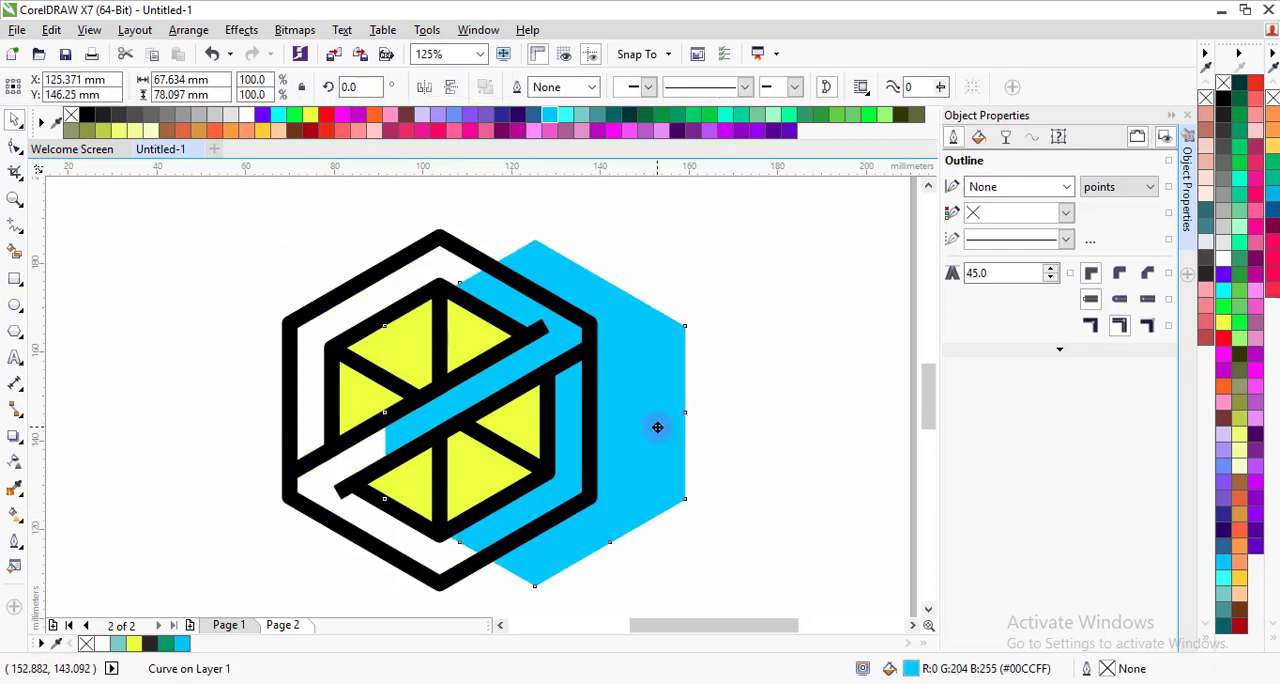
pyautogui.hotkey('ctrl', 'z')
pyautogui.click(248, 118)
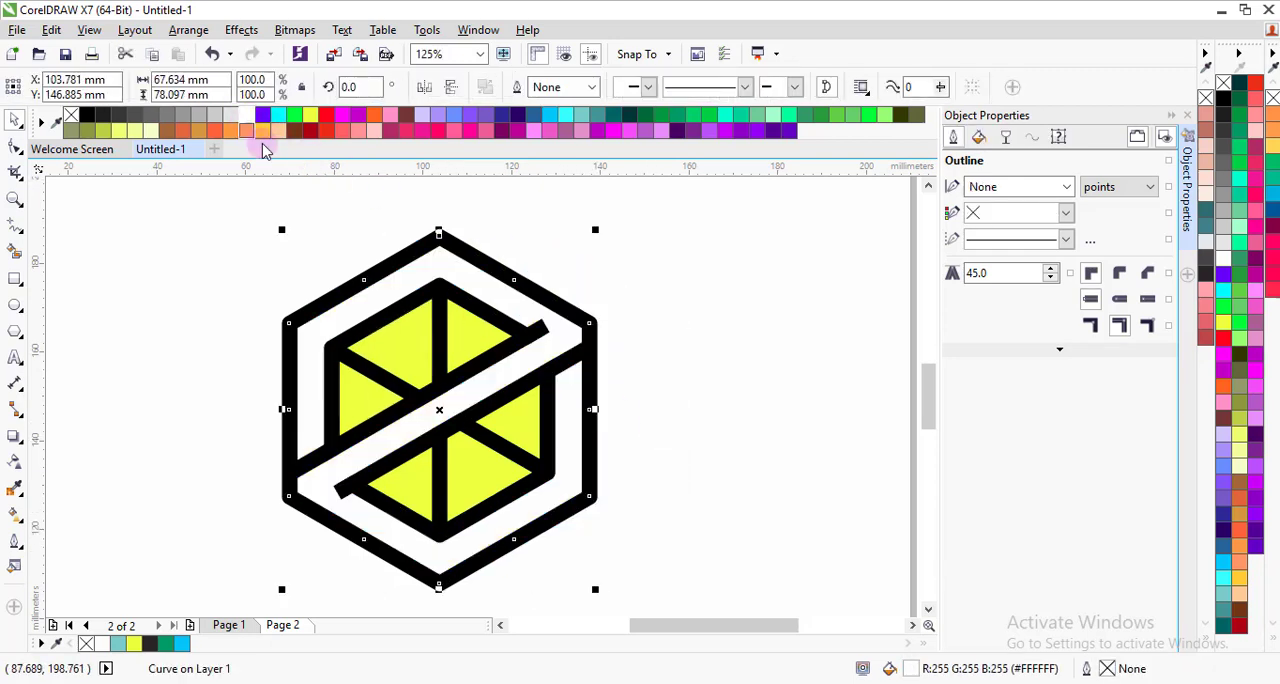
pyautogui.click(731, 380)
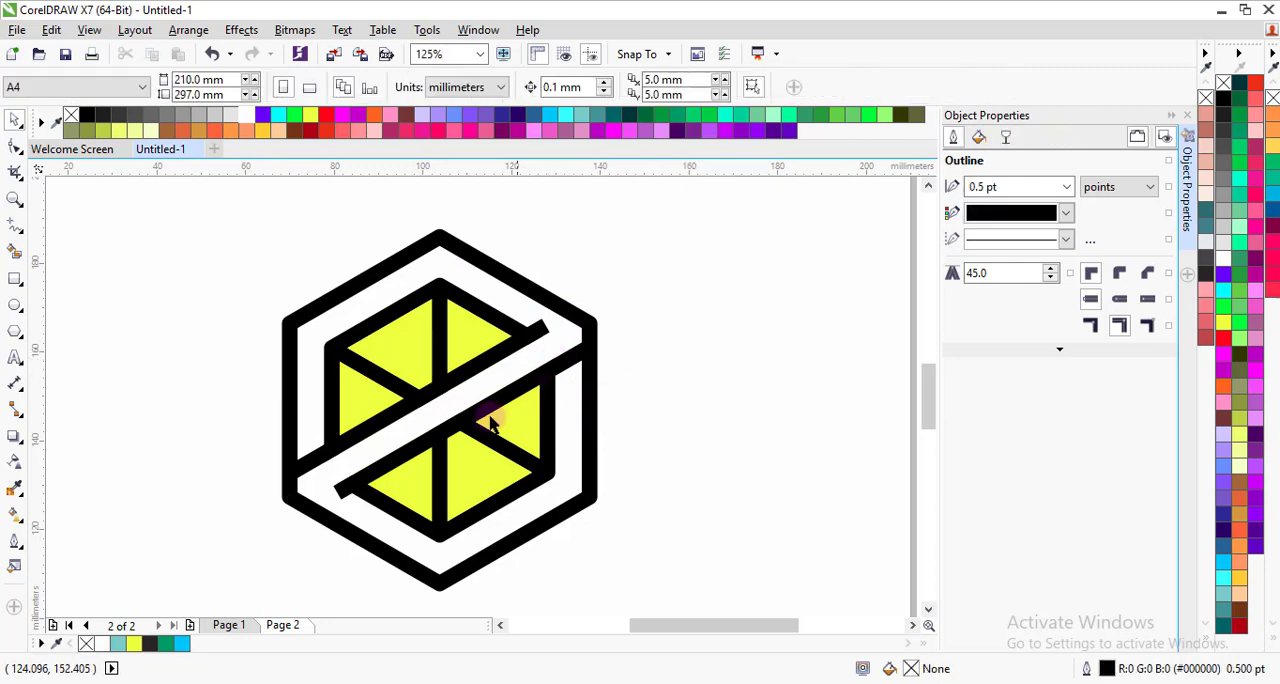
# Step: Try to weld the lower diagonal bar and the outer hexagon outline into one shape
pyautogui.click(588, 338)
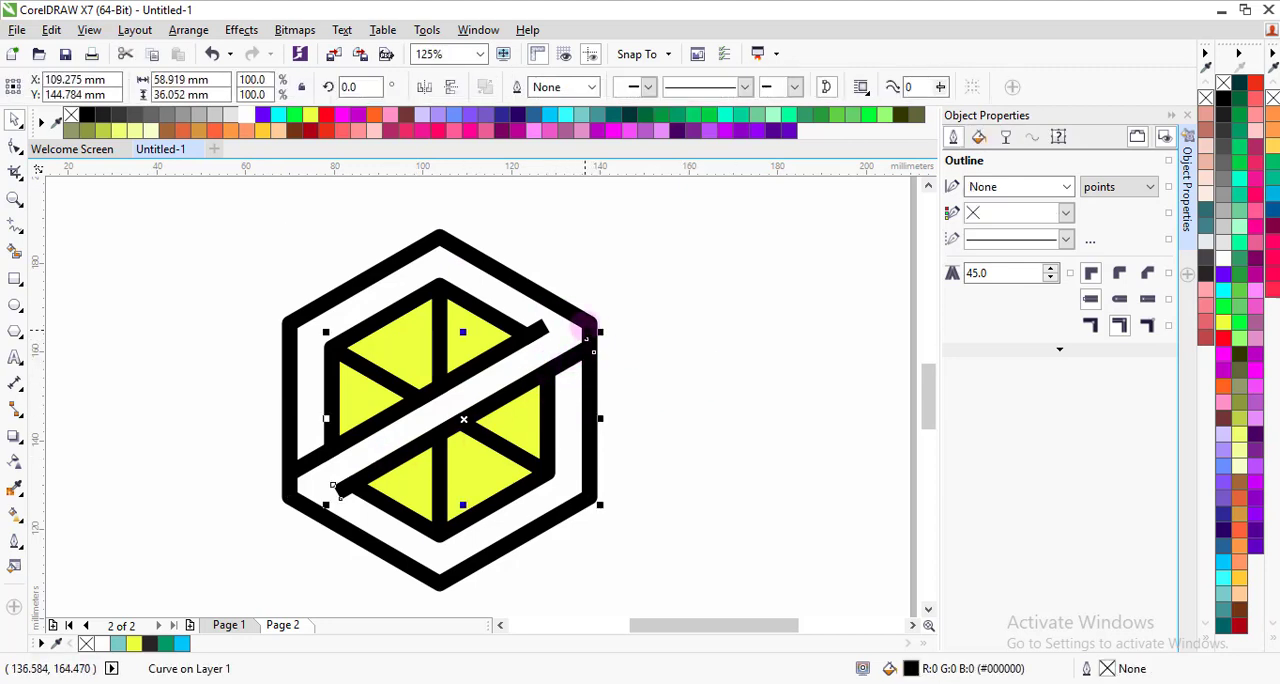
pyautogui.keyDown('shift'); pyautogui.click(587, 323); pyautogui.keyUp('shift')
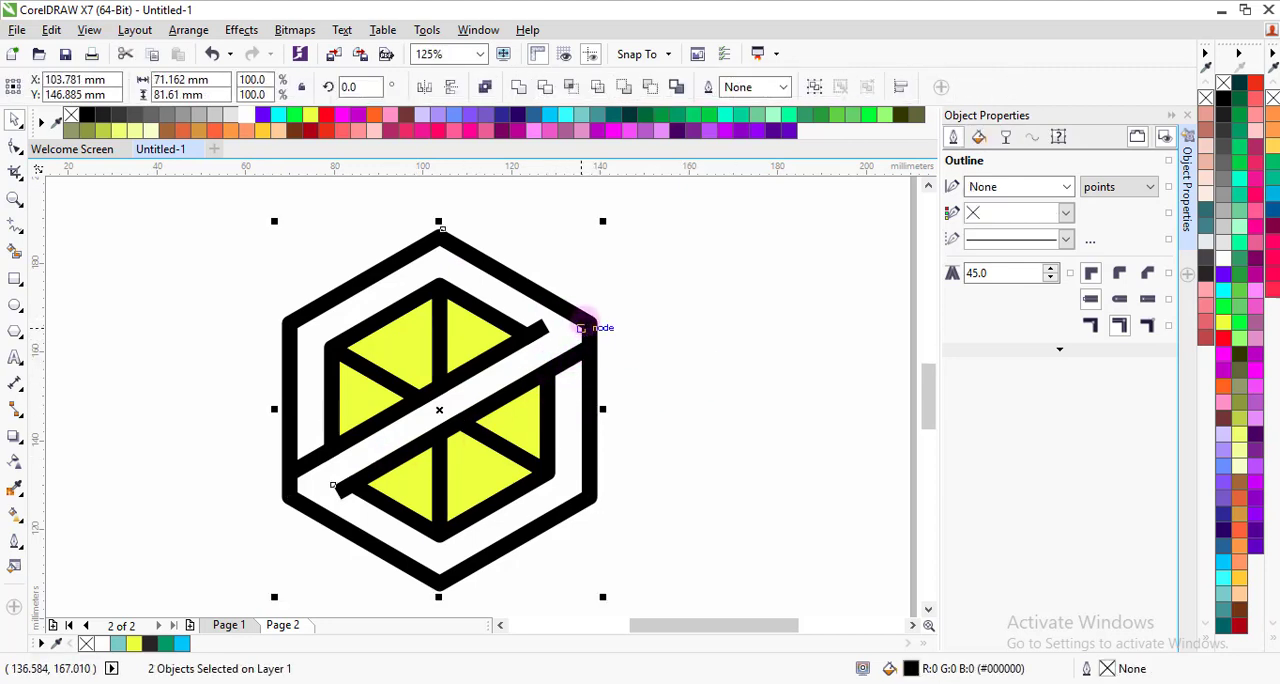
pyautogui.click(534, 87)
pyautogui.click(587, 258)
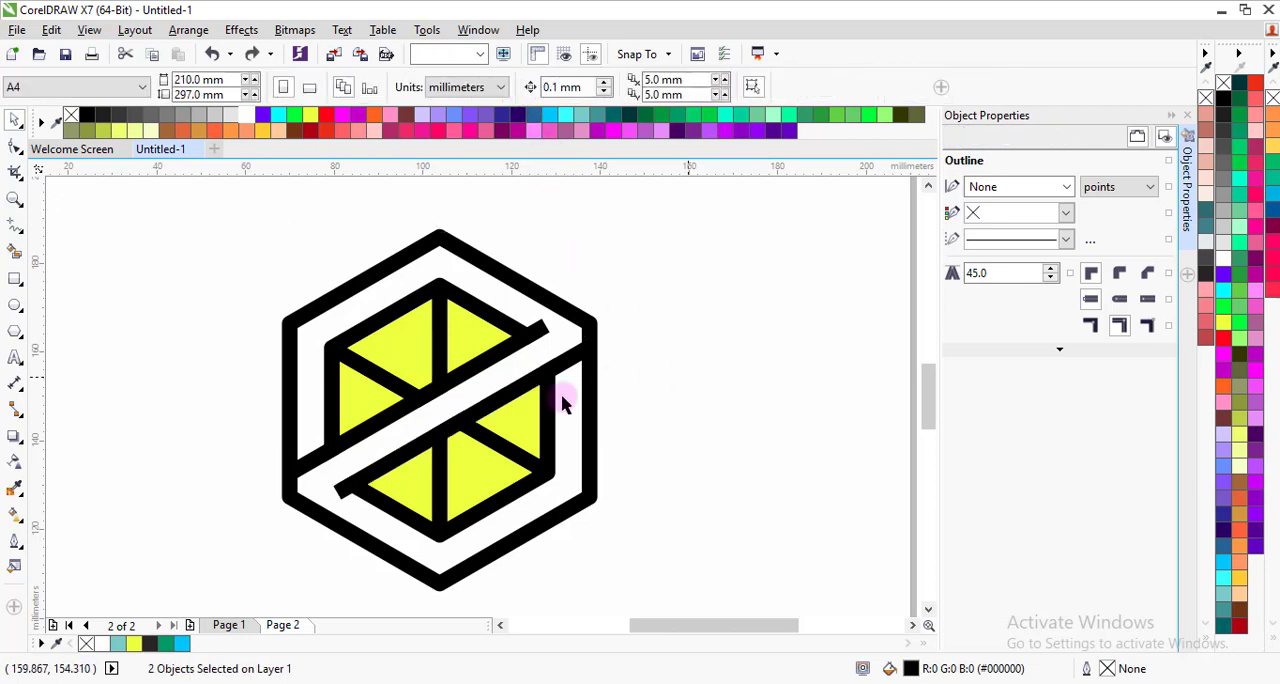
# Step: Move the protruding corner node at the lower bar's lower-left end onto the edge of the inner frame
pyautogui.scroll(2, 350, 512)
pyautogui.scroll(2, 342, 500)
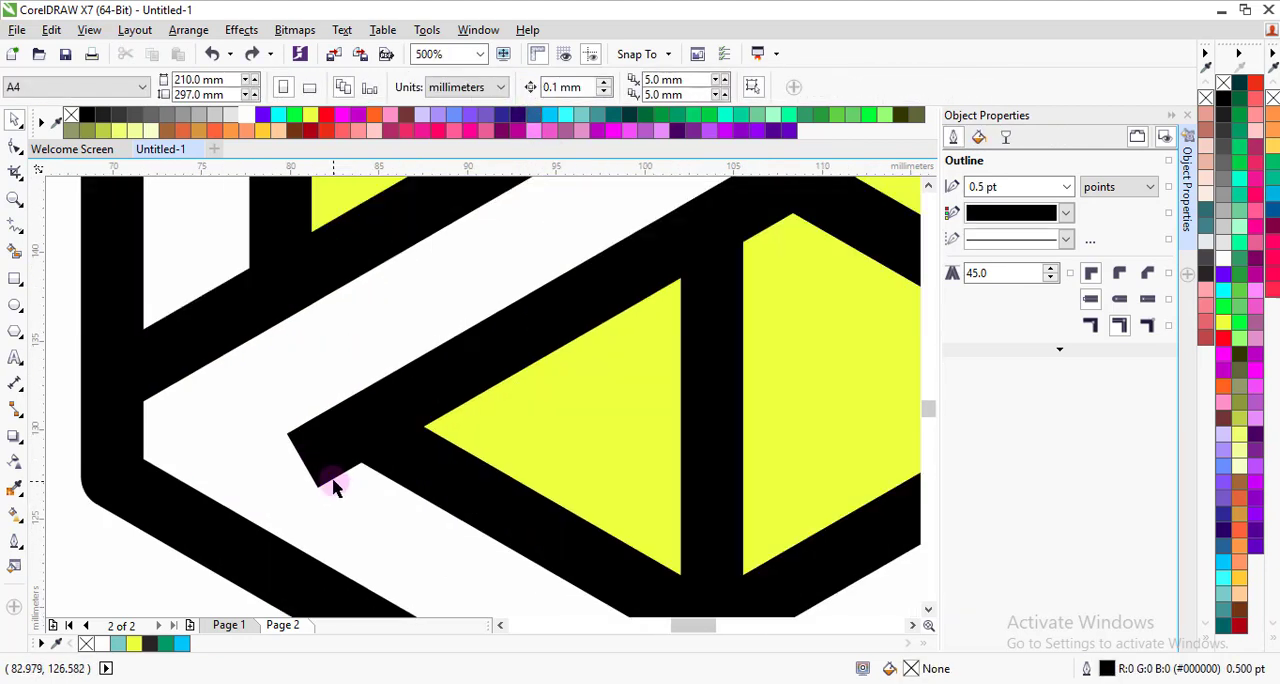
pyautogui.click(328, 478)
pyautogui.click(15, 147)
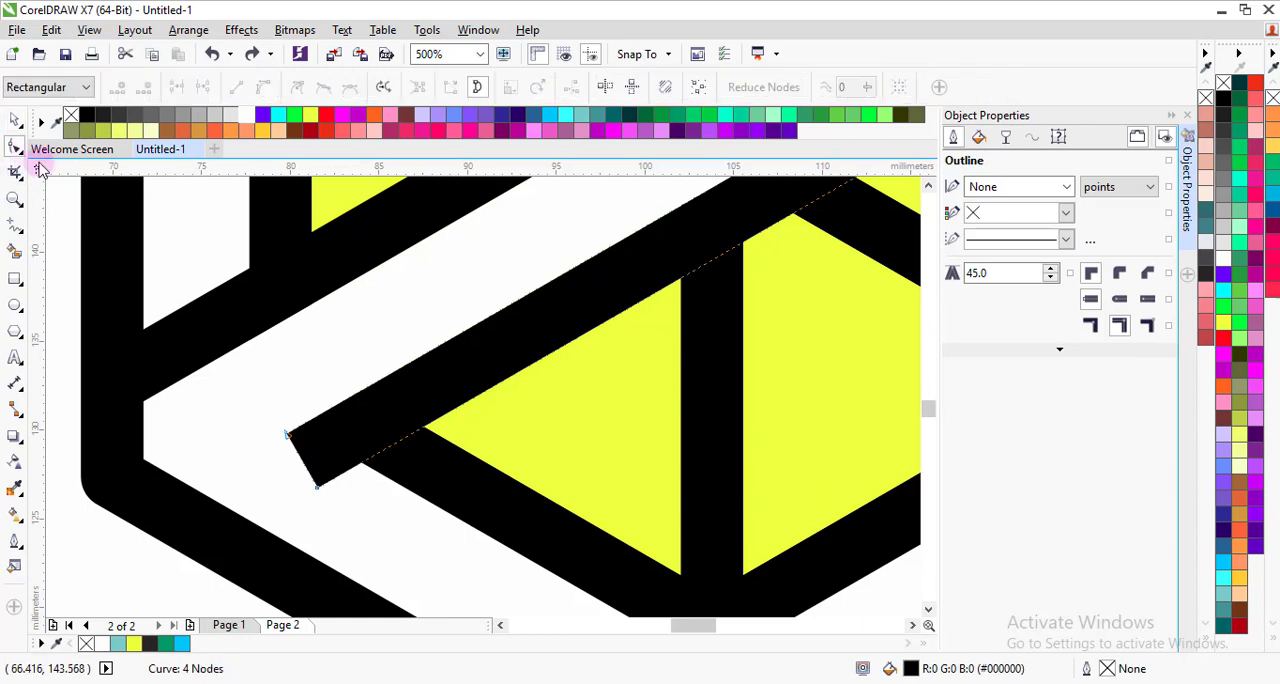
pyautogui.moveTo(320, 487); pyautogui.dragTo(361, 464)
pyautogui.scroll(-4, 355, 490)
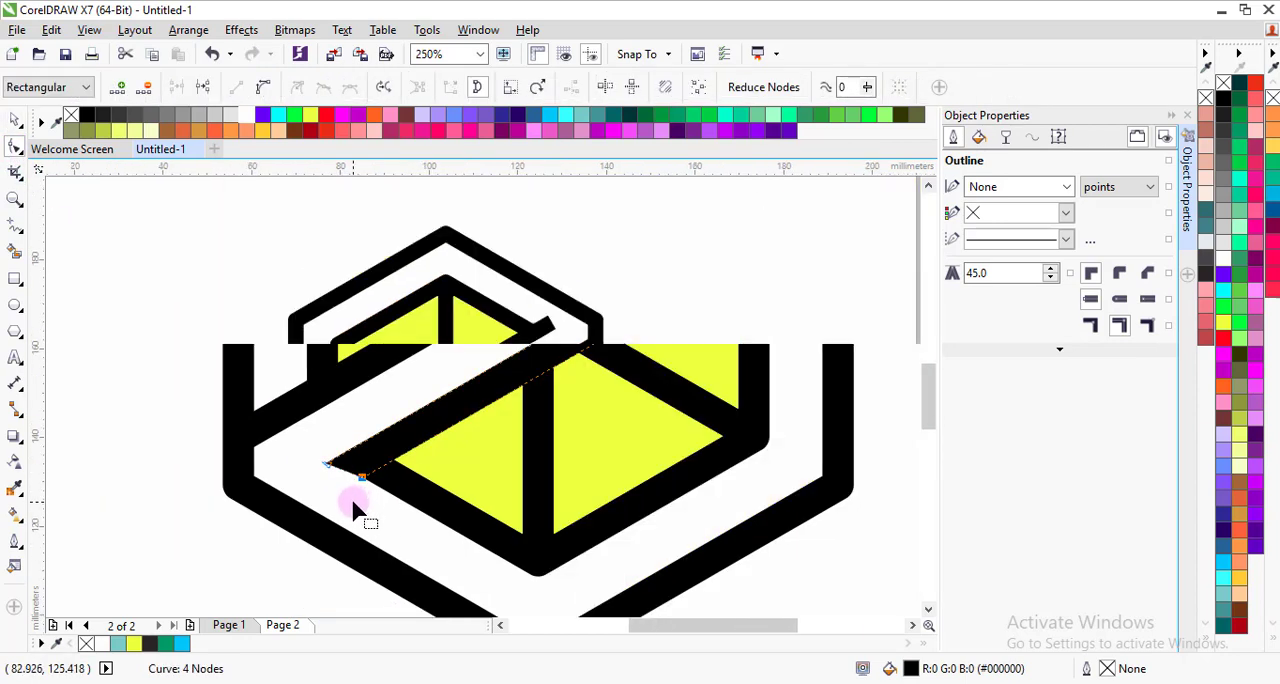
# Step: Move the protruding corner node at the upper bar's upper-right end onto the edge of the inner frame
pyautogui.scroll(6, 557, 328)
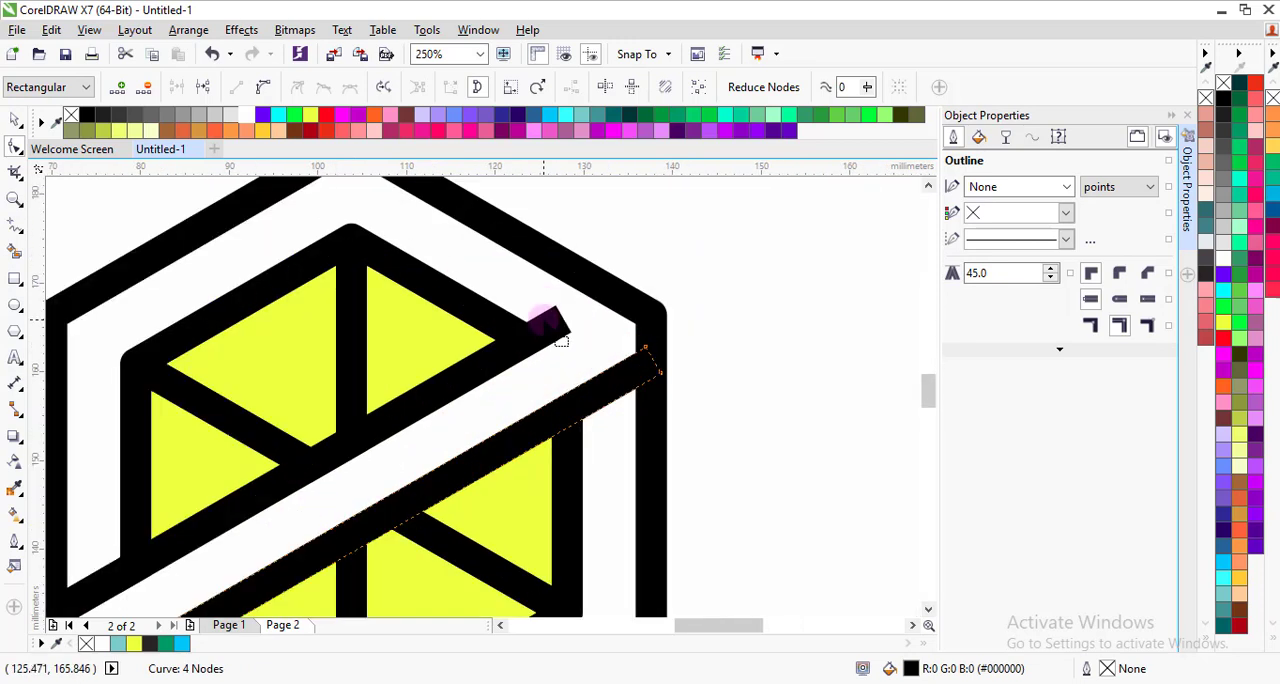
pyautogui.moveTo(590, 265); pyautogui.dragTo(471, 329)
pyautogui.scroll(-4, 506, 326)
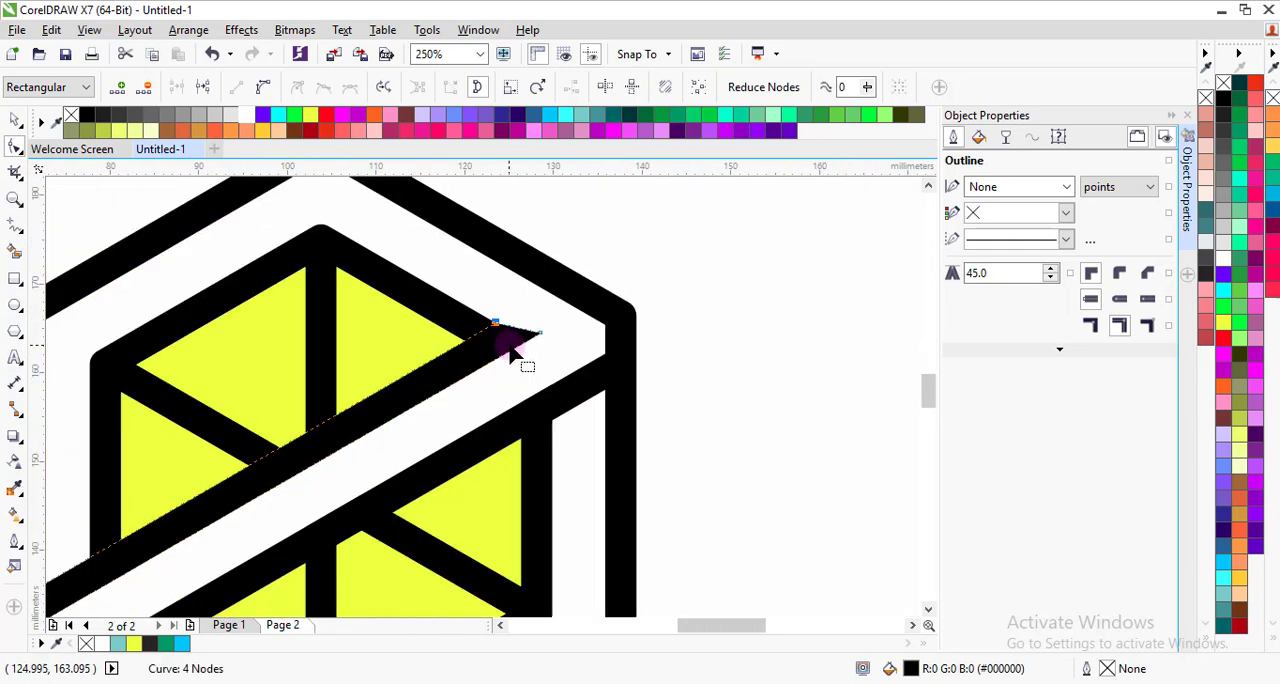
# Step: Move the remaining corner node at the upper bar's upper-right end so it finishes in a clean point along the inner frame's edge
pyautogui.scroll(2, 514, 343)
pyautogui.moveTo(567, 323); pyautogui.dragTo(540, 336)
pyautogui.scroll(-1, 464, 309)
pyautogui.press('space')
pyautogui.click(672, 326)
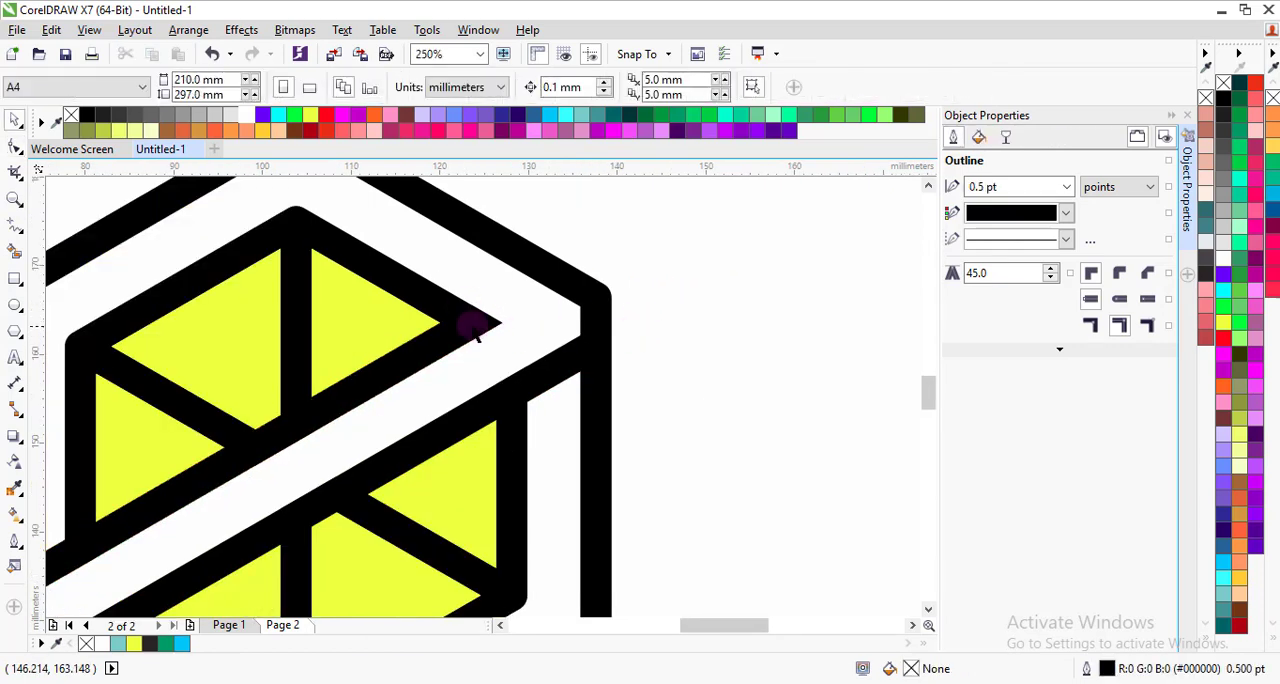
pyautogui.scroll(-2, 465, 334)
pyautogui.scroll(1, 385, 372)
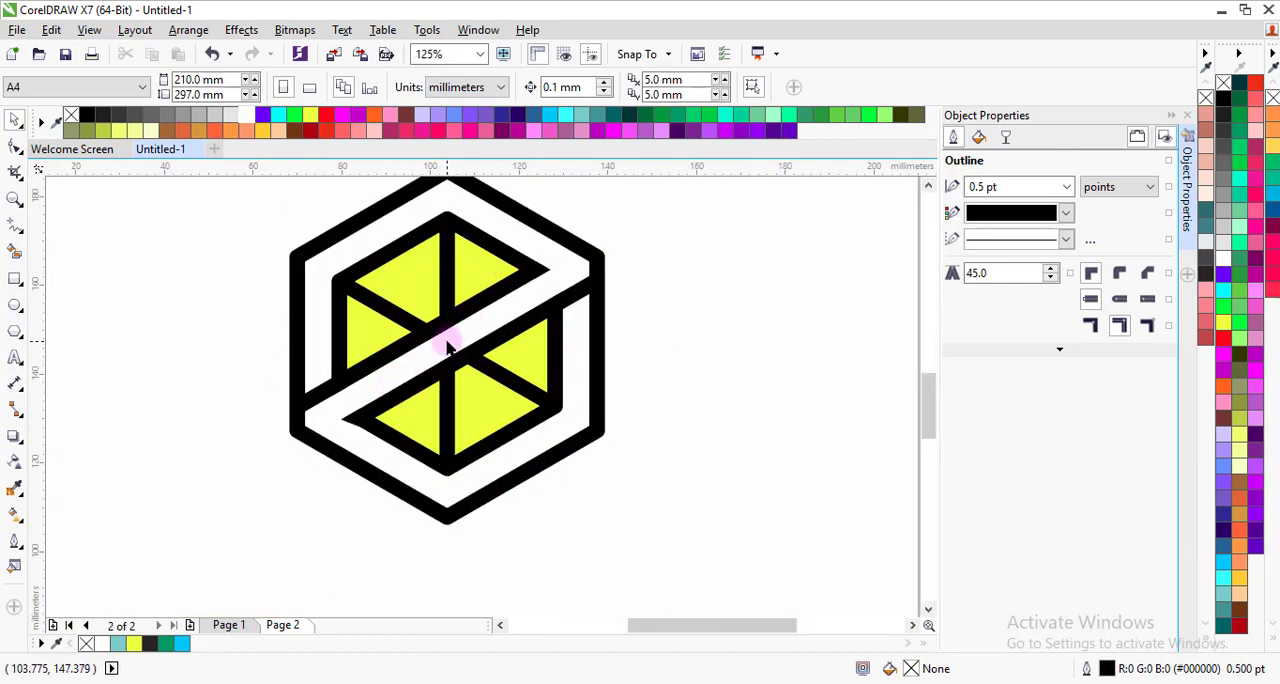
pyautogui.scroll(-1, 447, 347)
pyautogui.scroll(1, 449, 335)
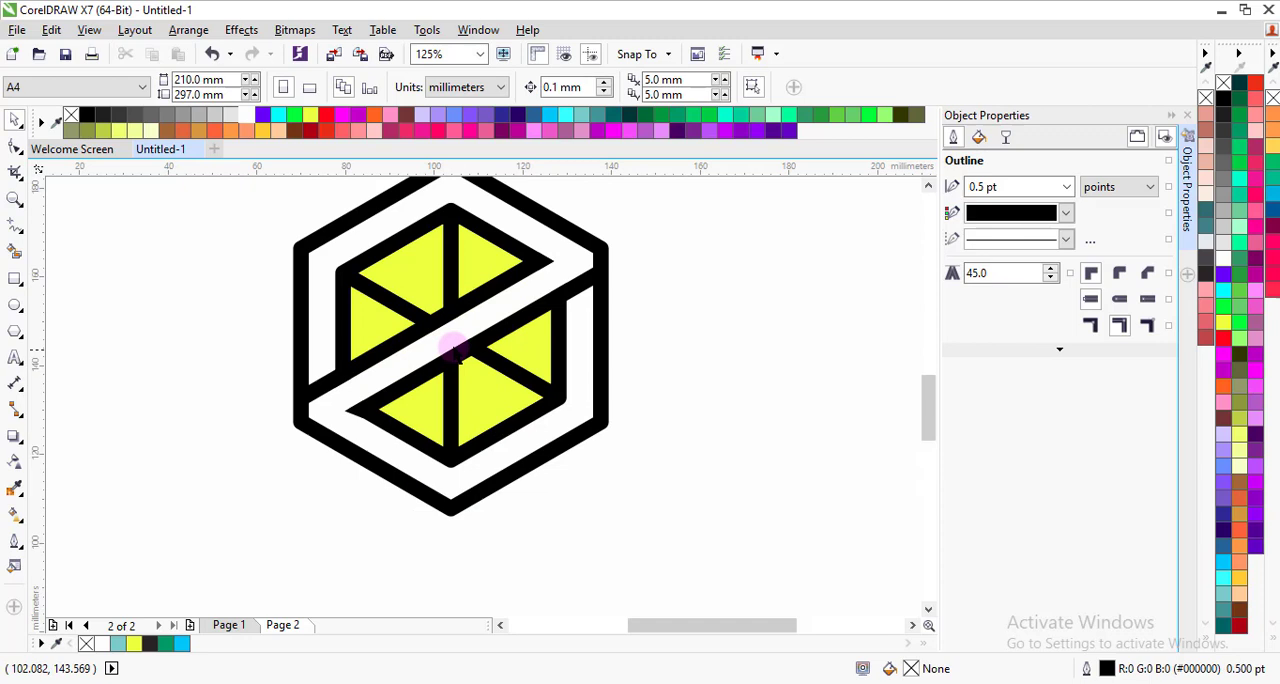
# Step: Fill the yellow upper-left segment beside the vertical divider with pinkish red
pyautogui.click(417, 245)
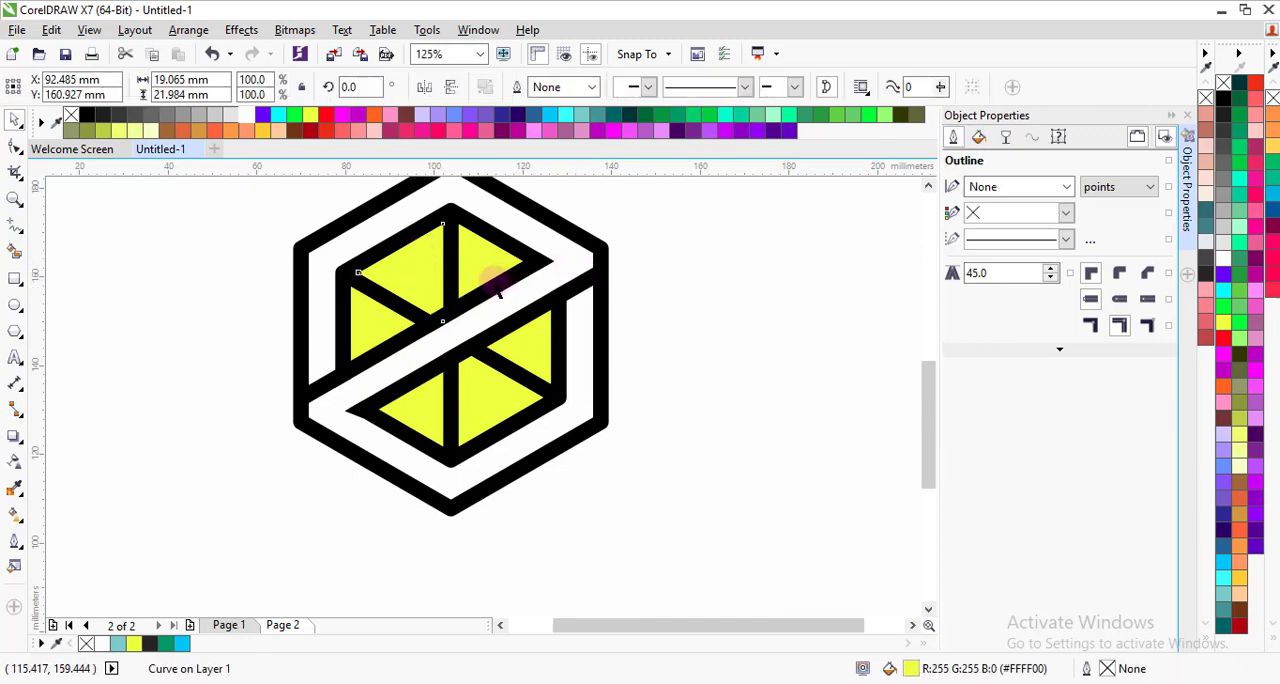
pyautogui.scroll(-3, 490, 268)
pyautogui.scroll(3, 484, 268)
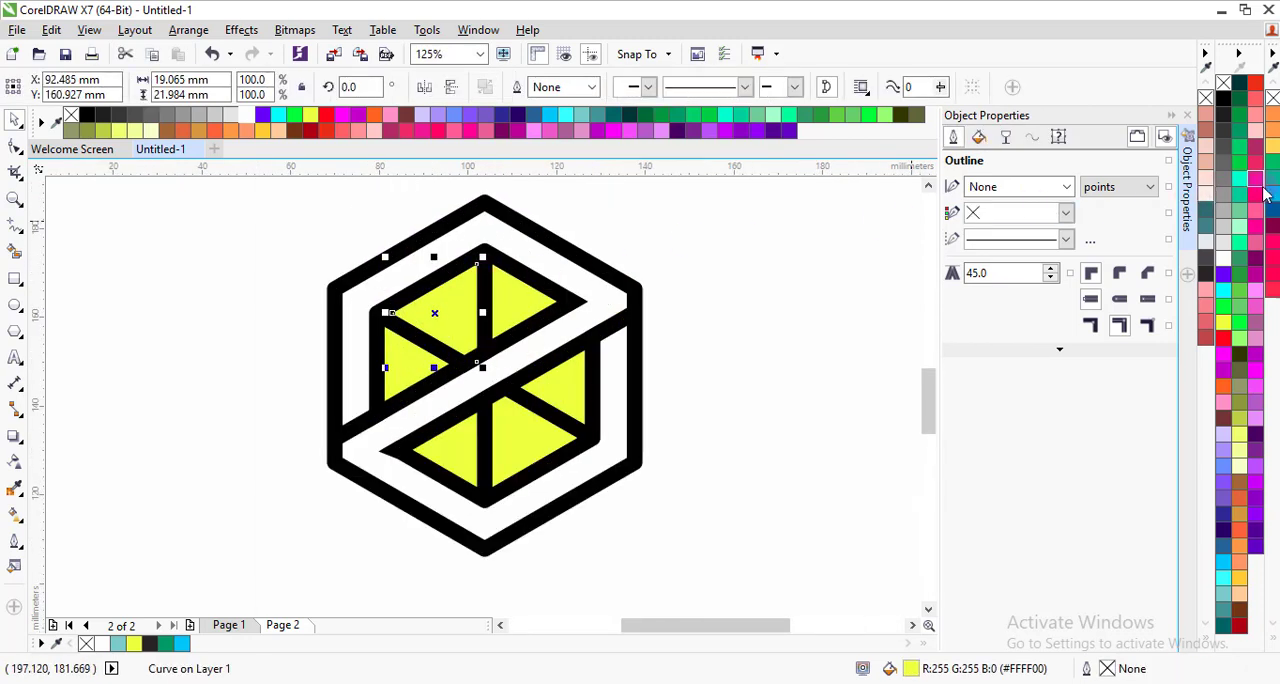
pyautogui.click(1273, 289)
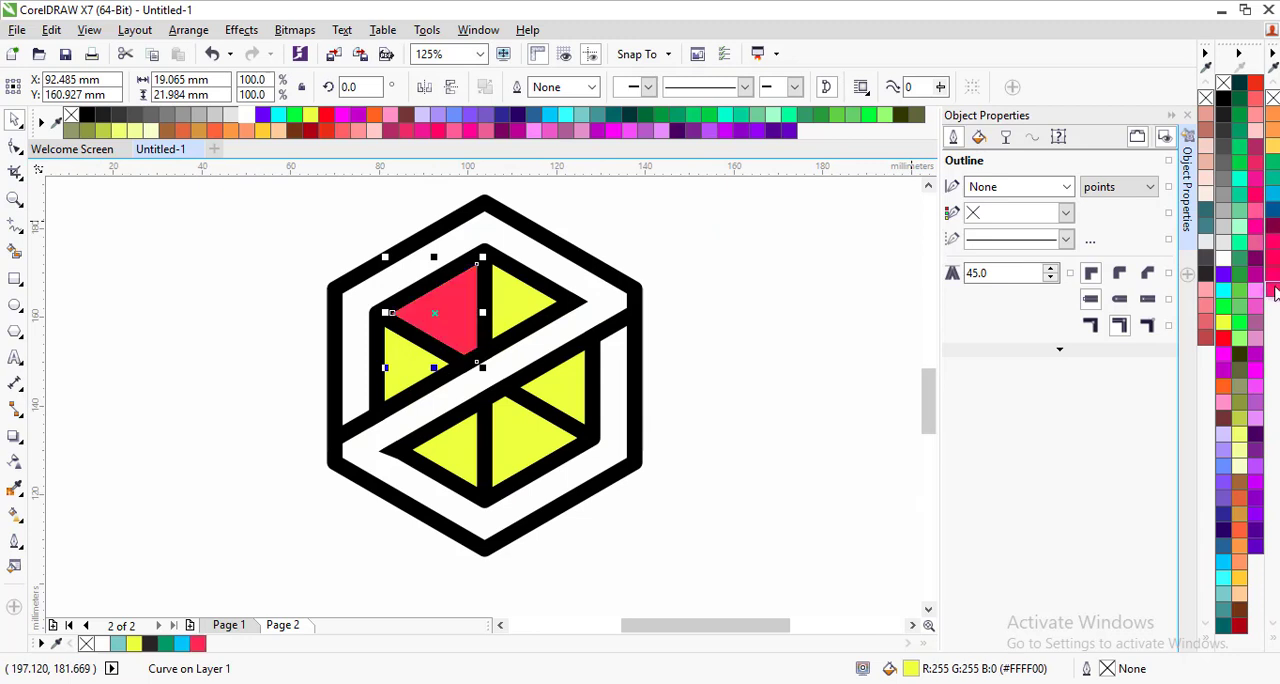
# Step: Fill the large lower-right segment with blue (#00B7E4) and the small segment above it with green (#00BA91)
pyautogui.click(537, 440)
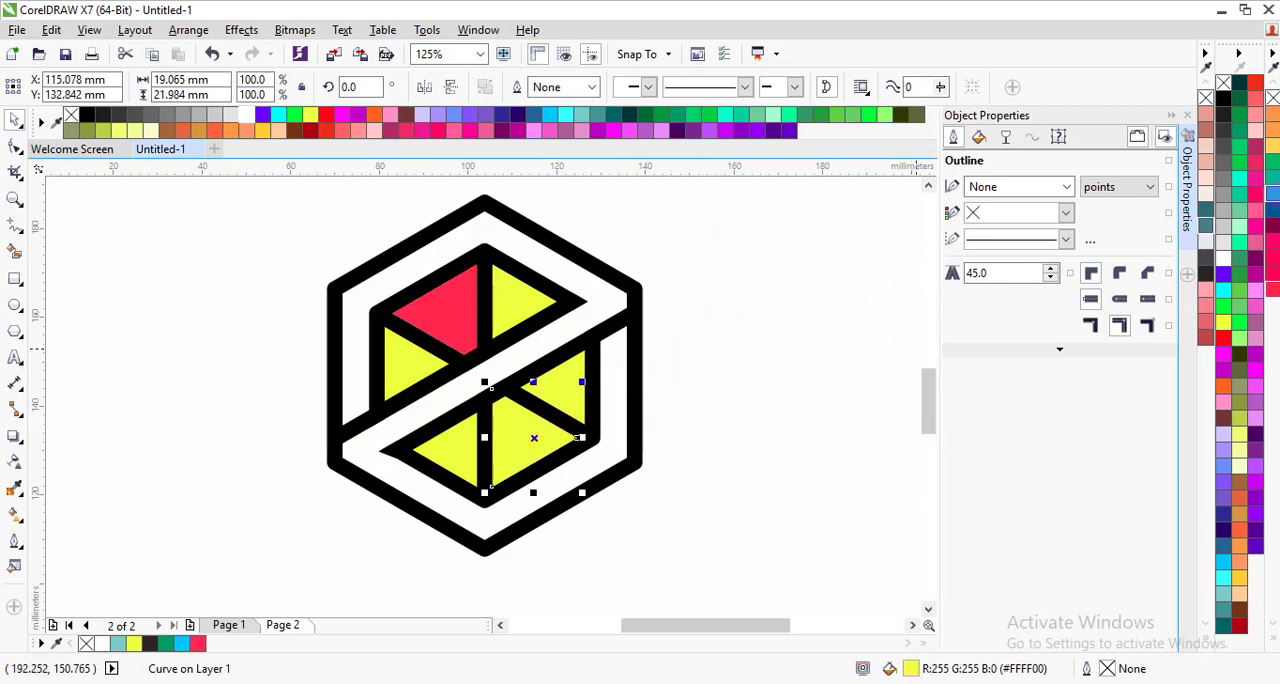
pyautogui.click(1273, 199)
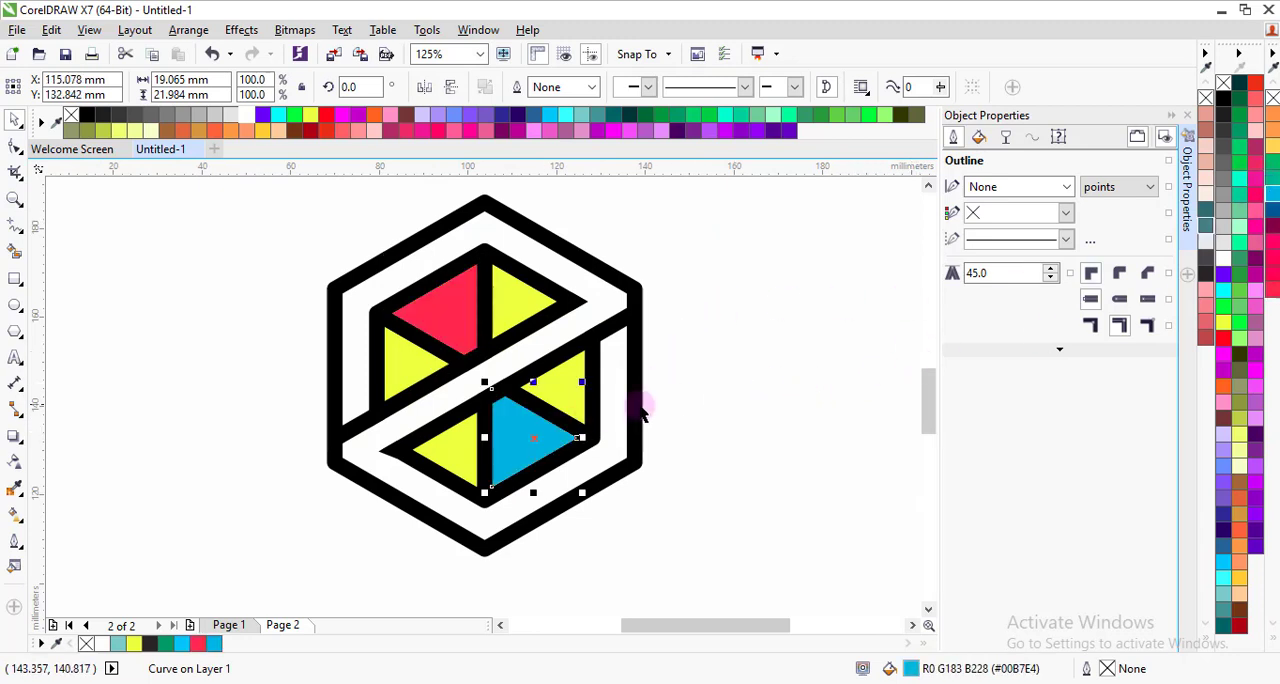
pyautogui.click(563, 385)
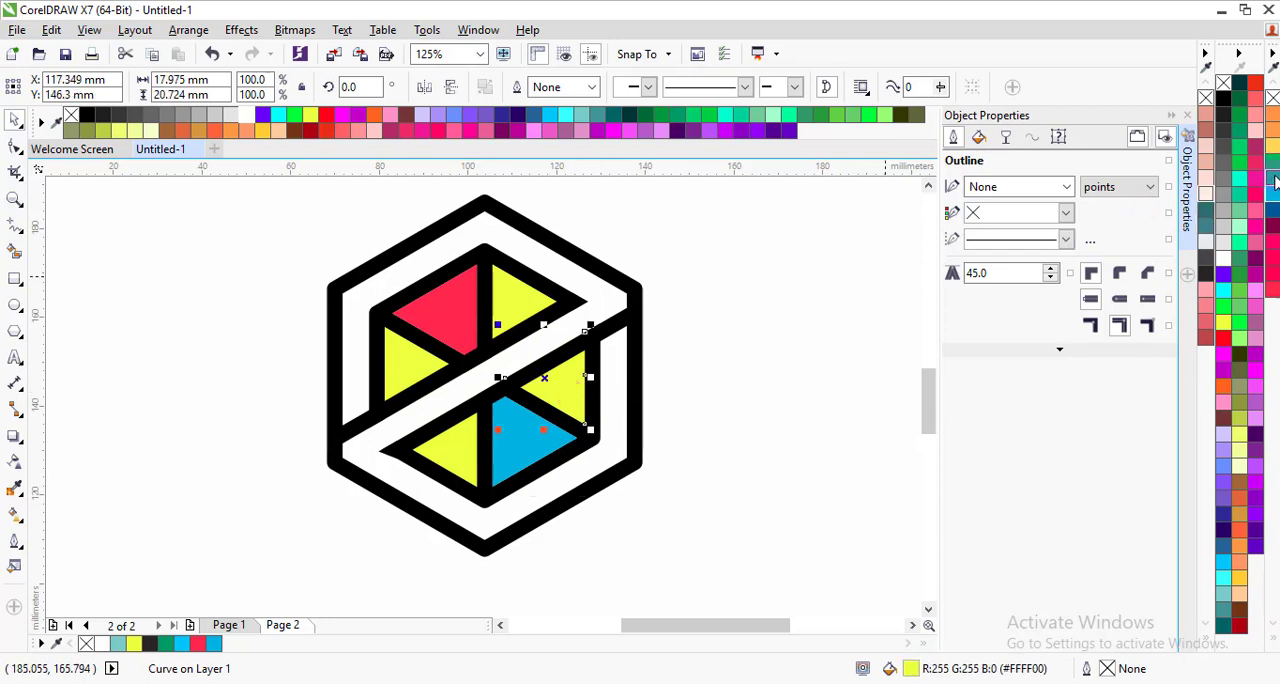
pyautogui.click(1275, 179)
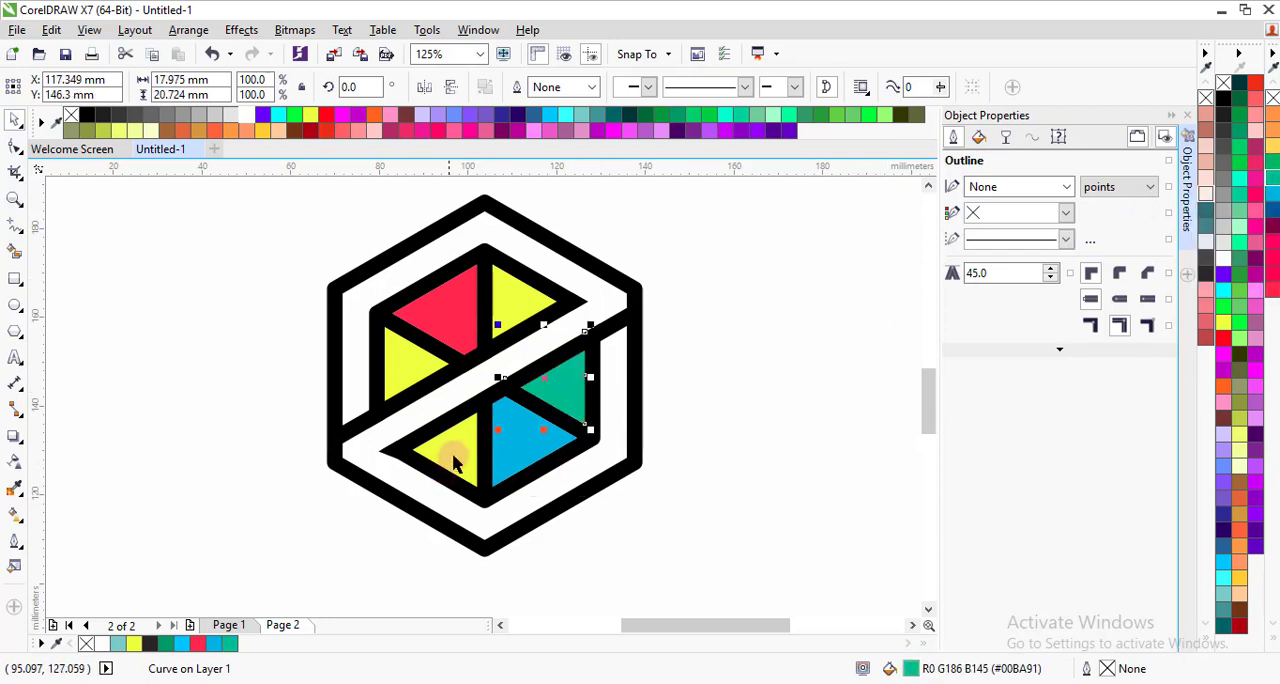
# Step: Fill the small left segment with purple (#660066) and the upper-right segment with orange (#FF9D43), and clear the selection
pyautogui.click(405, 375)
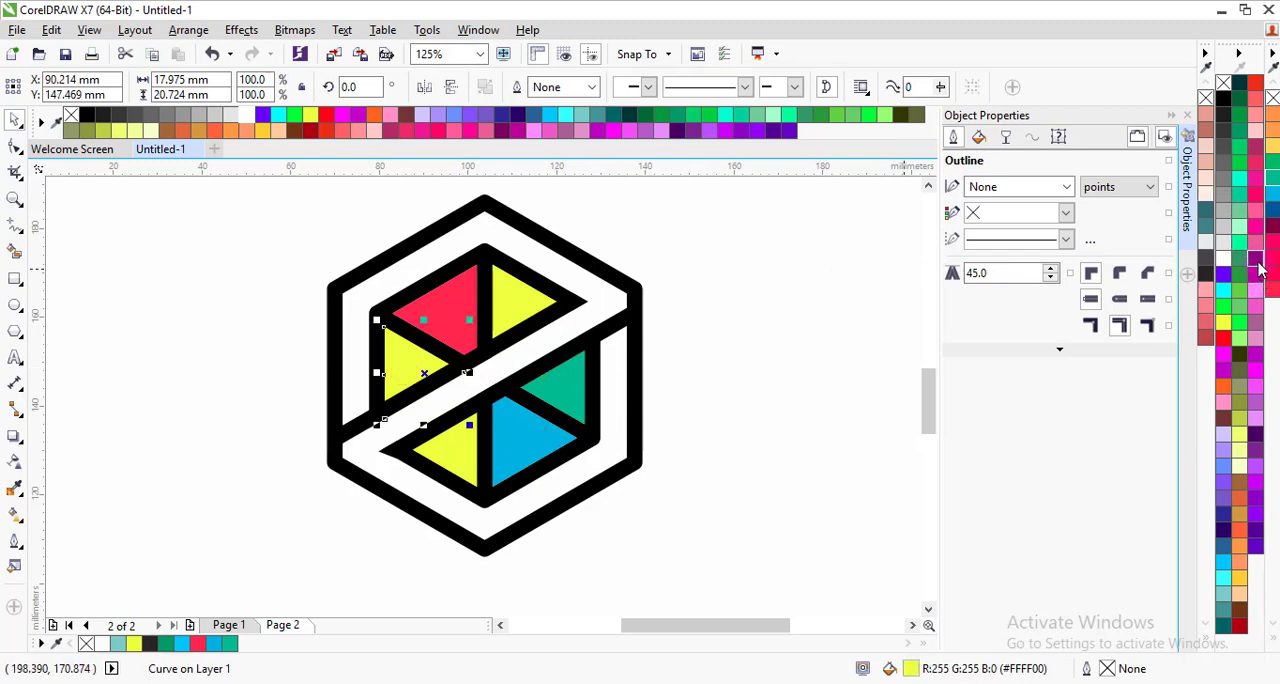
pyautogui.click(1257, 266)
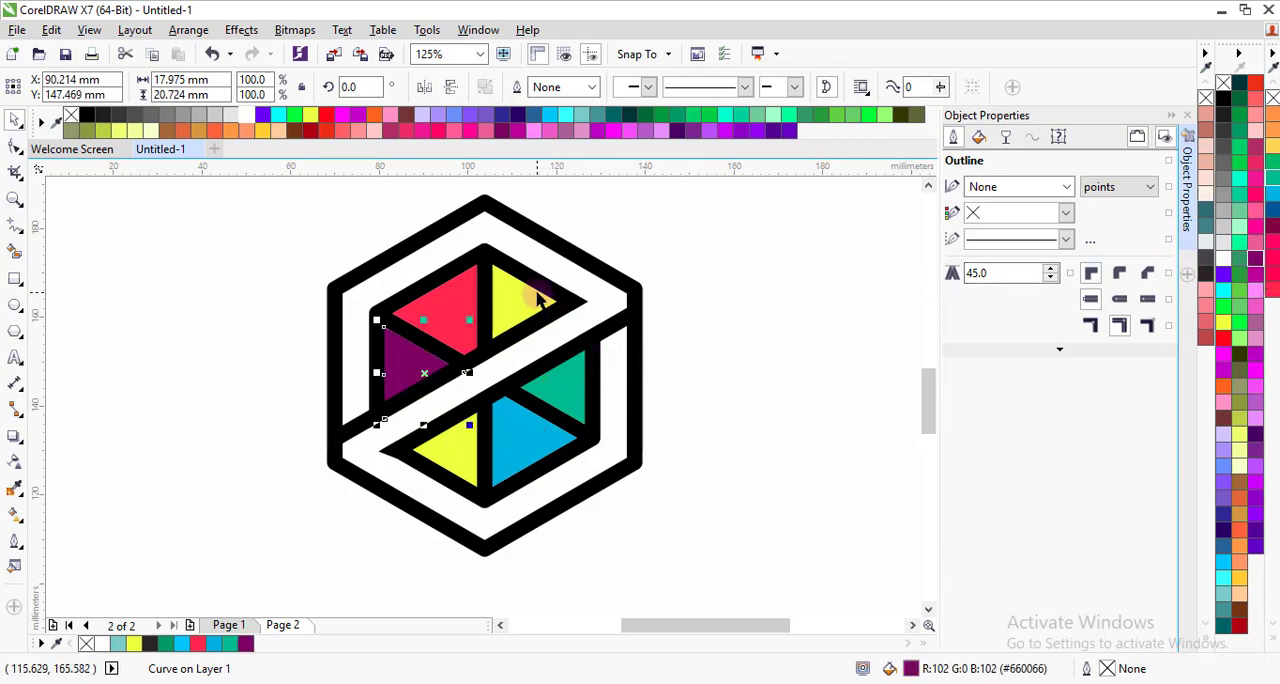
pyautogui.click(538, 297)
pyautogui.click(1271, 115)
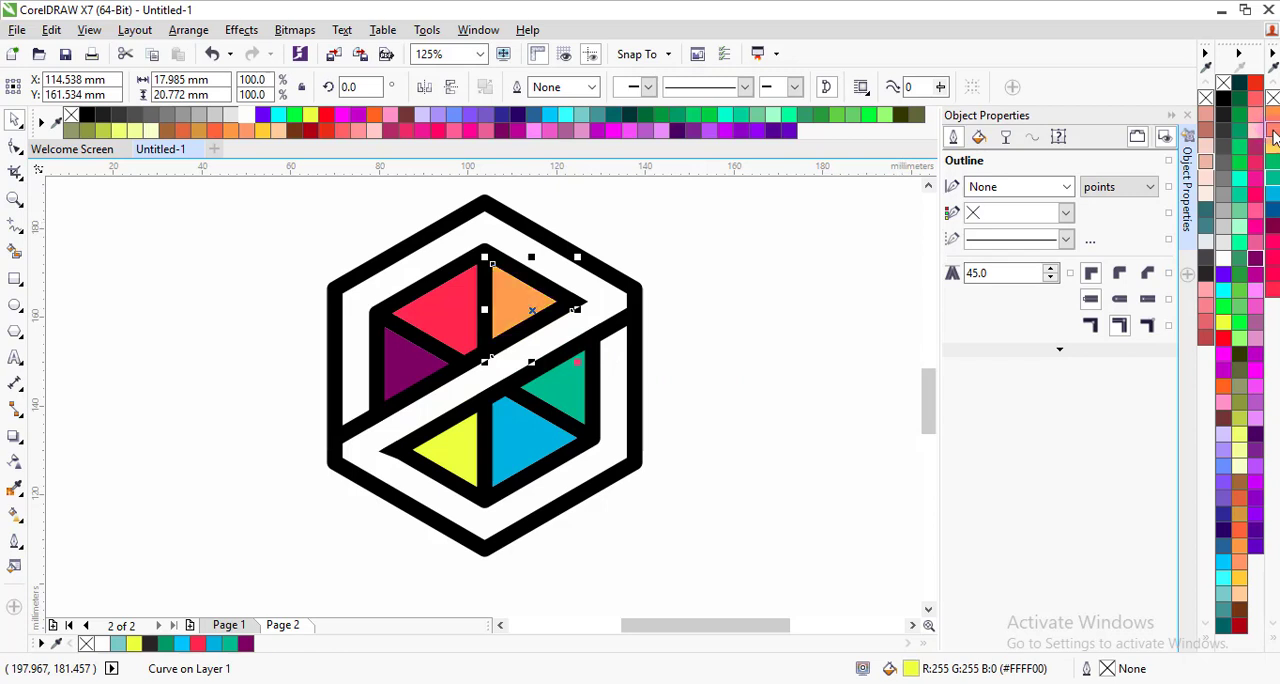
pyautogui.click(780, 322)
# Step: Add the artistic text LOGO just below the hexagon's lower-left side
pyautogui.scroll(-2, 548, 352)
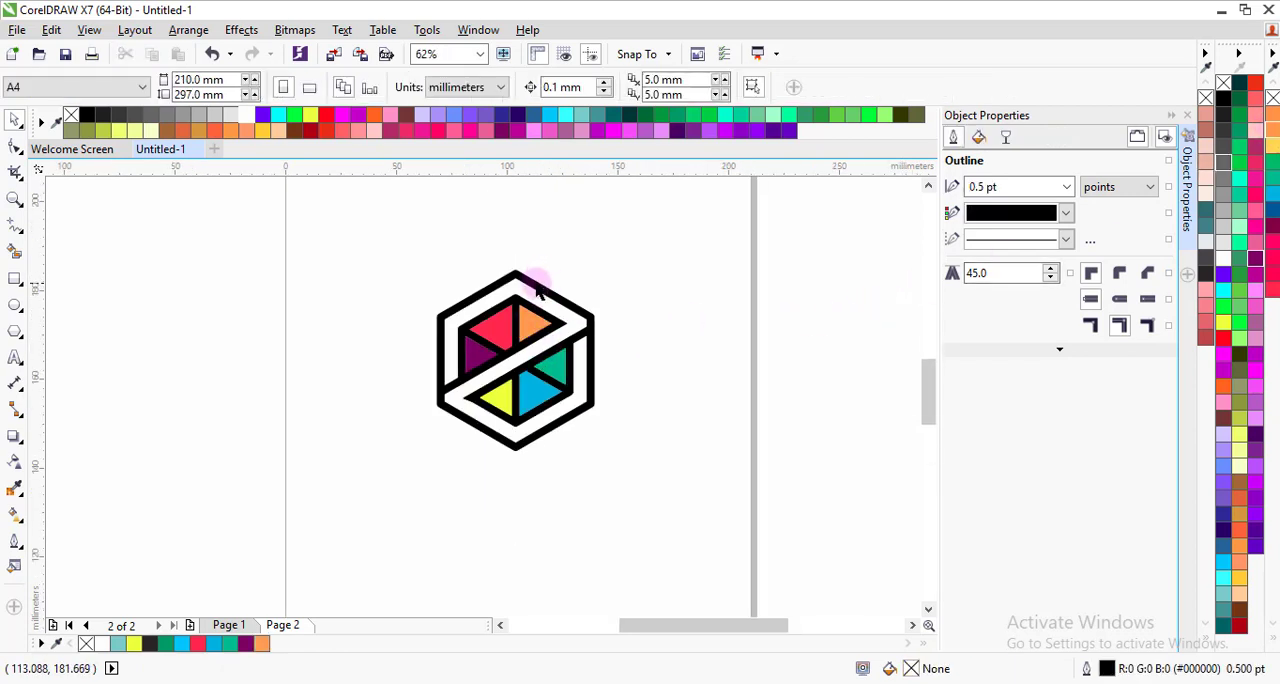
pyautogui.scroll(2, 537, 288)
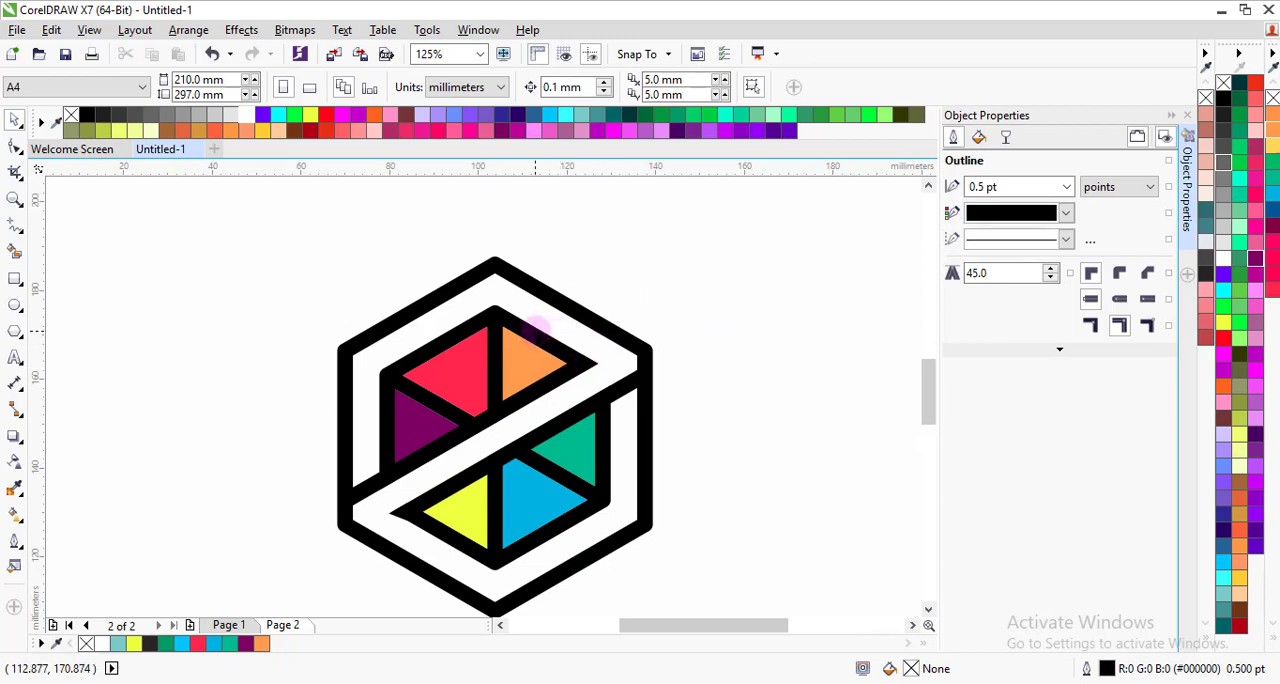
pyautogui.scroll(-2, 537, 340)
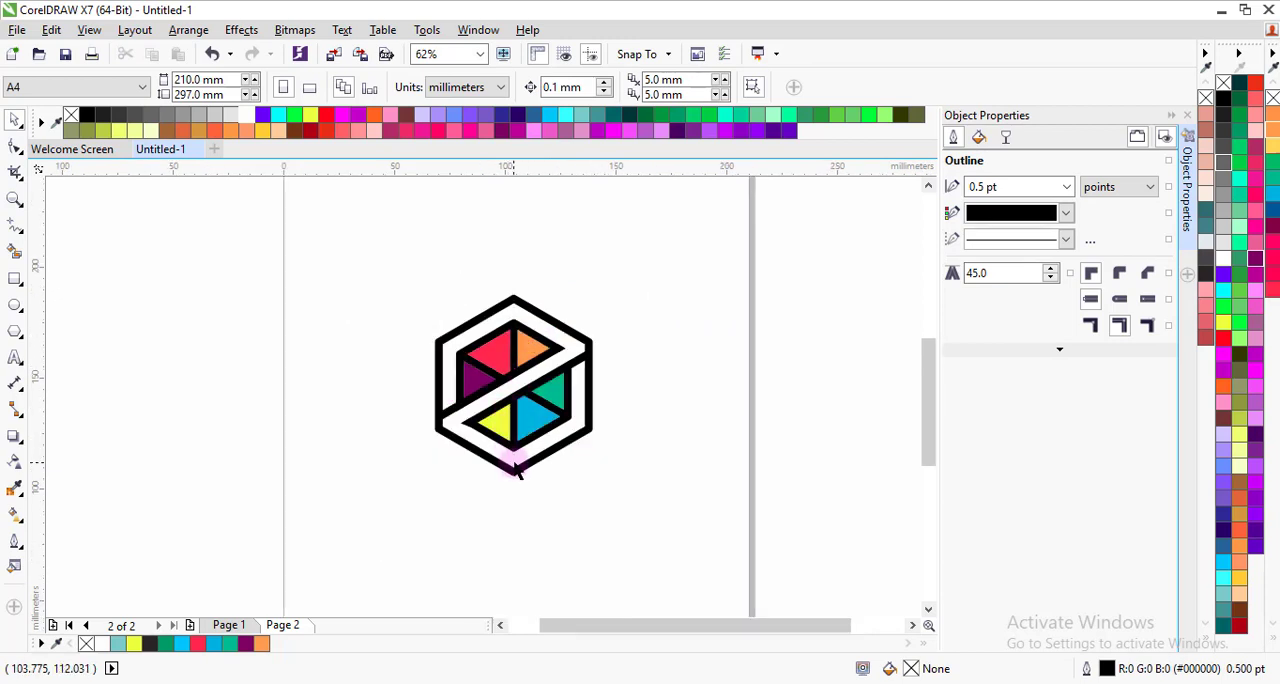
pyautogui.scroll(2, 518, 470)
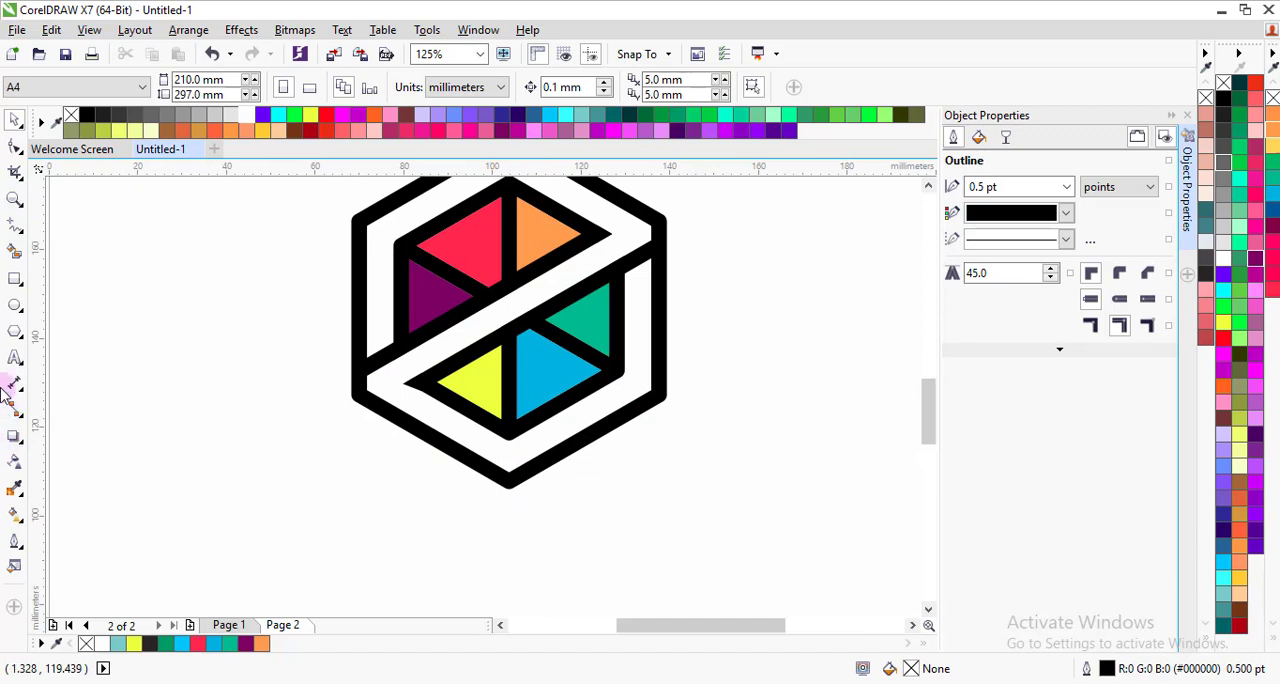
pyautogui.click(14, 362)
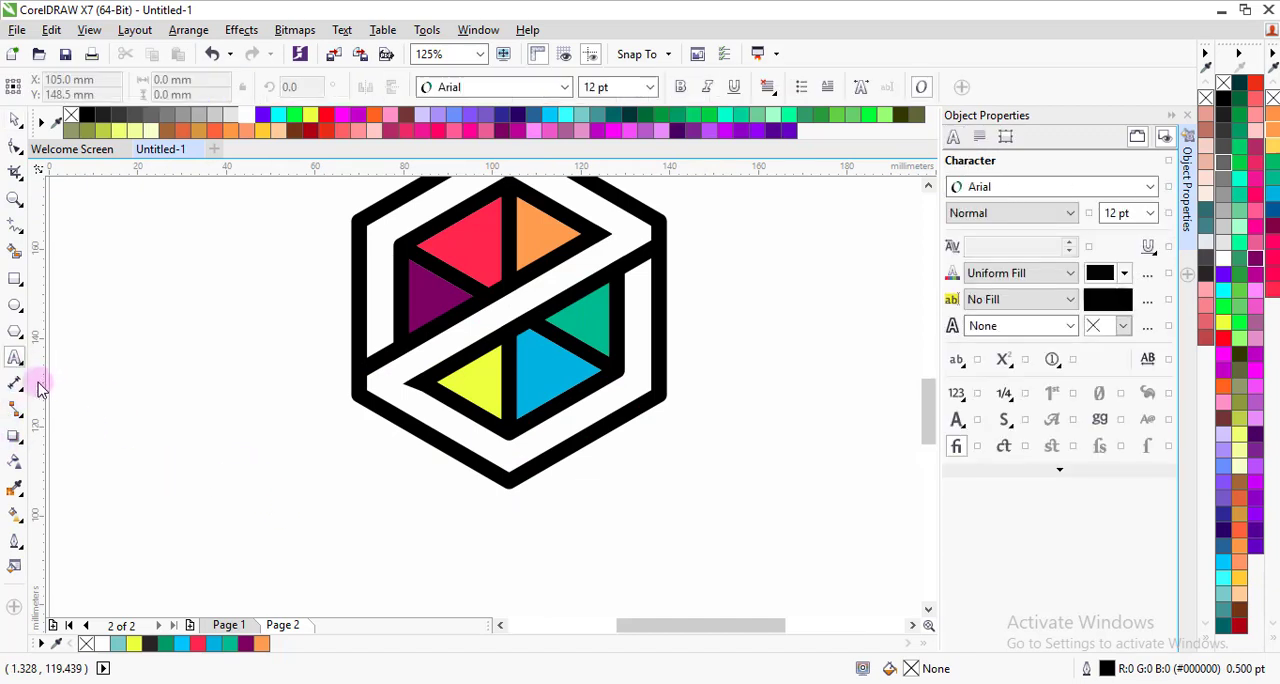
pyautogui.click(324, 508)
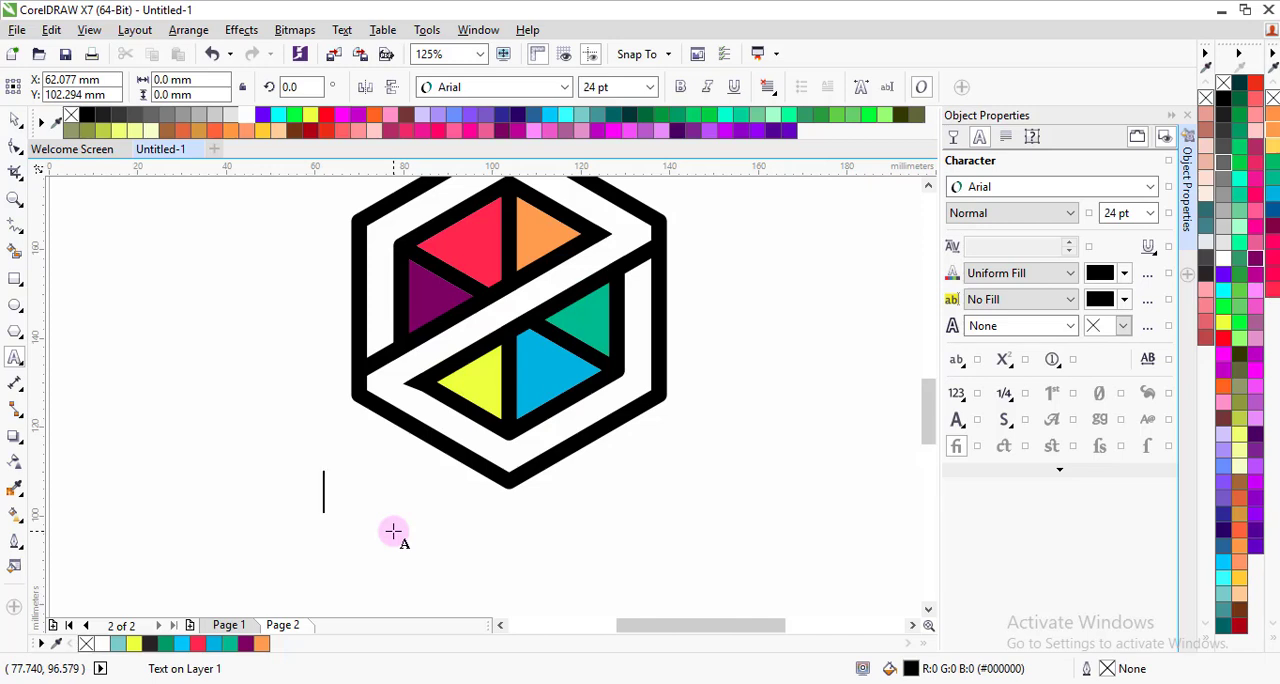
pyautogui.write('I')
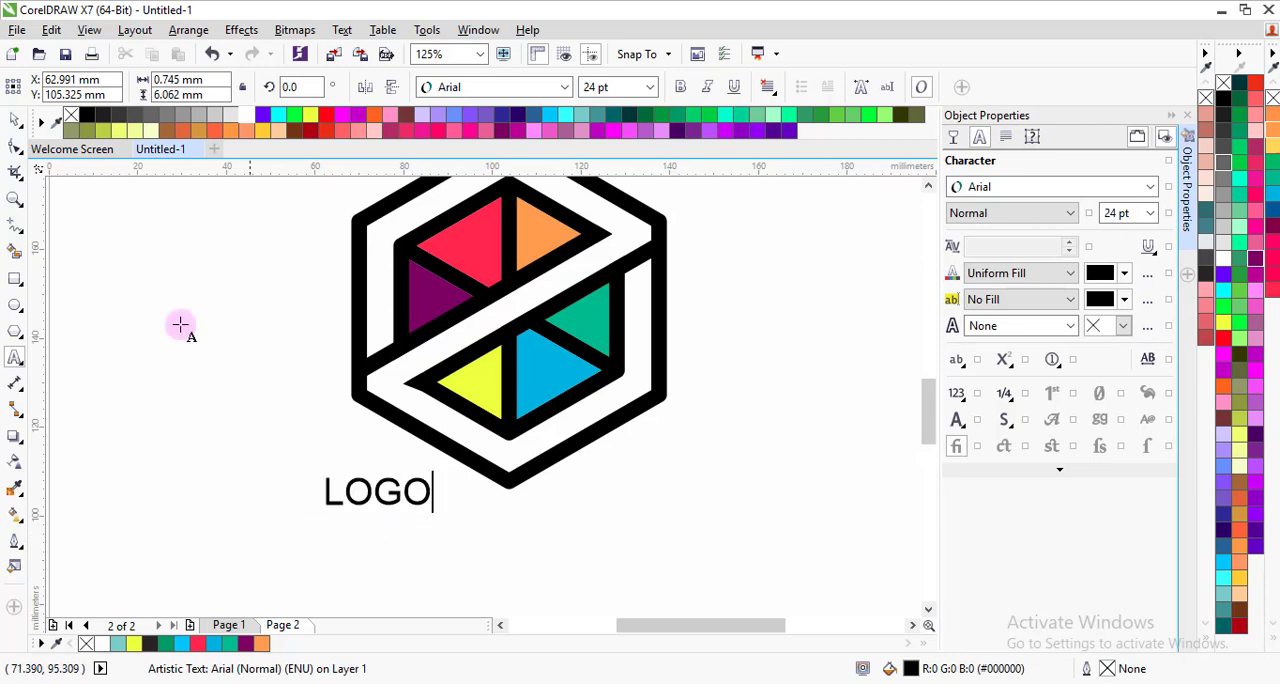
pyautogui.click(15, 122)
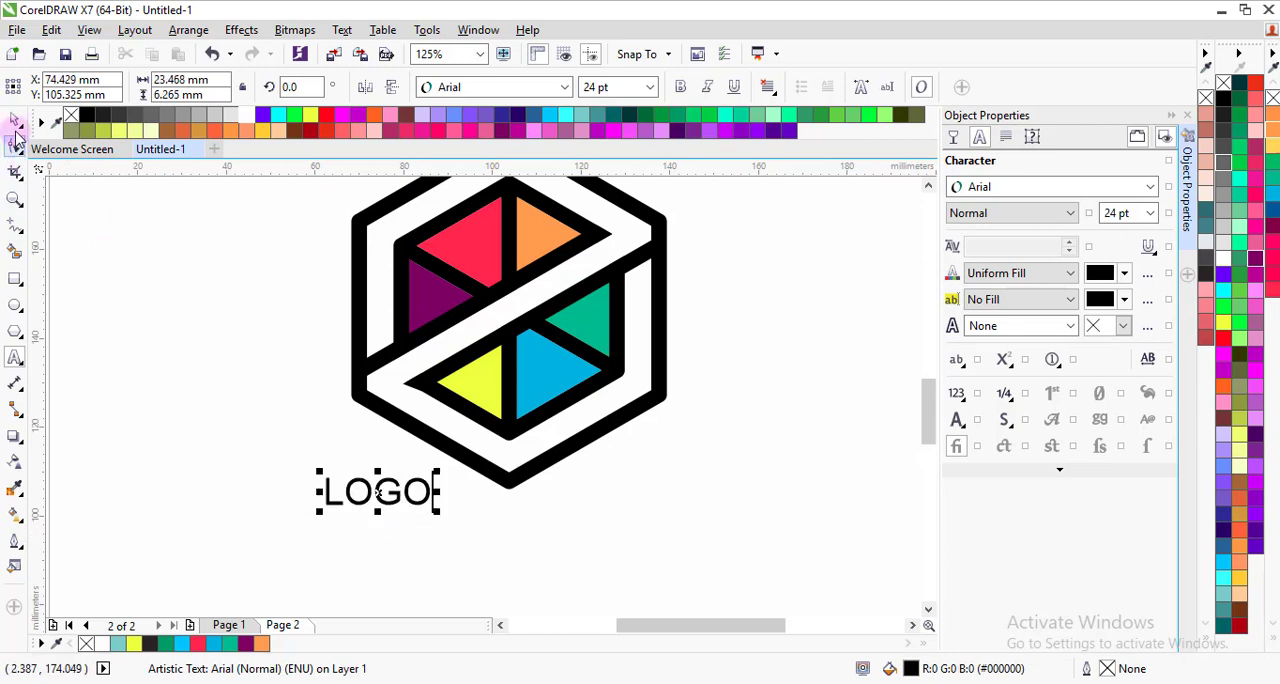
# Step: Change the font of the LOGO text to Century Gothic
pyautogui.click(566, 88)
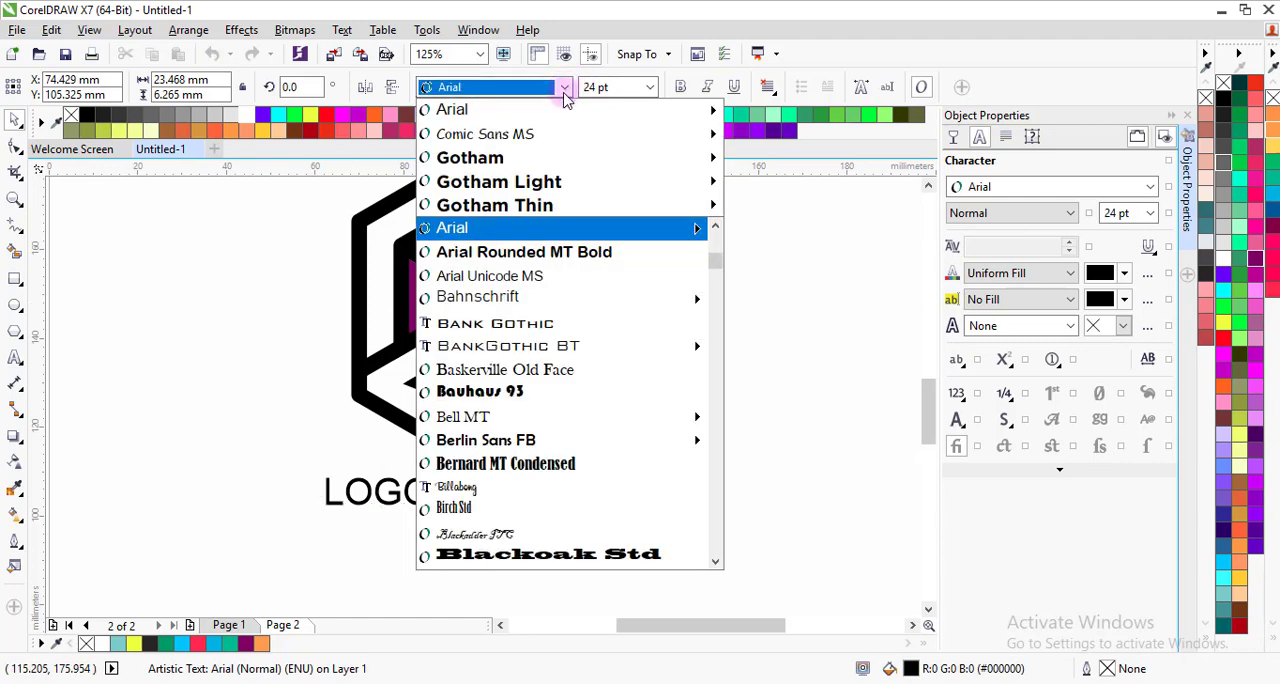
pyautogui.write('cen')
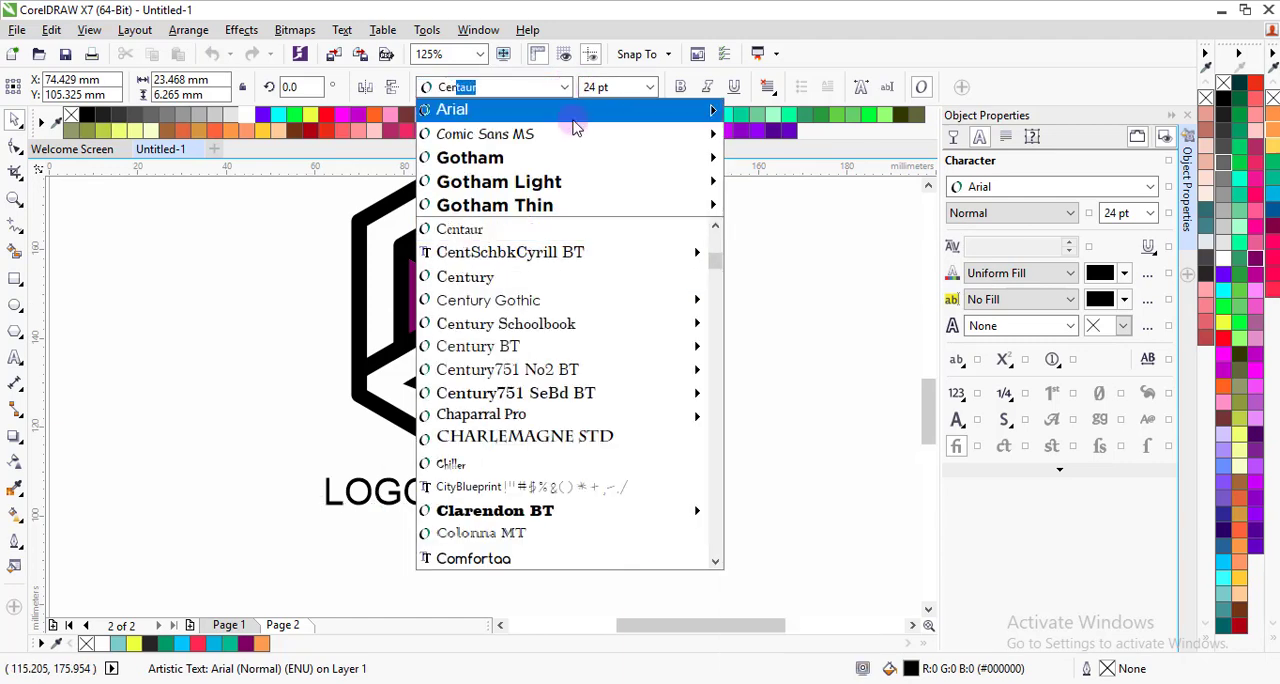
pyautogui.click(531, 295)
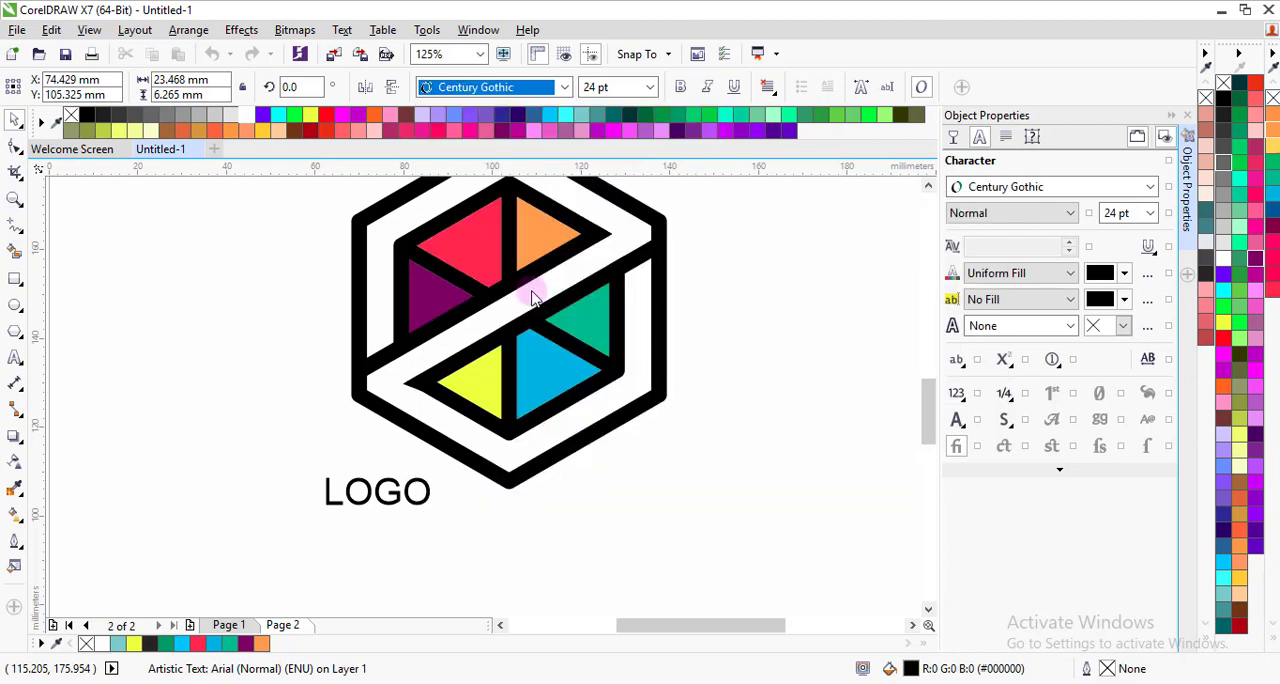
# Step: Enlarge the LOGO text to about 91 pt and place it below the hexagon with a small gap
pyautogui.moveTo(447, 524); pyautogui.dragTo(648, 600)
pyautogui.scroll(-1, 511, 435)
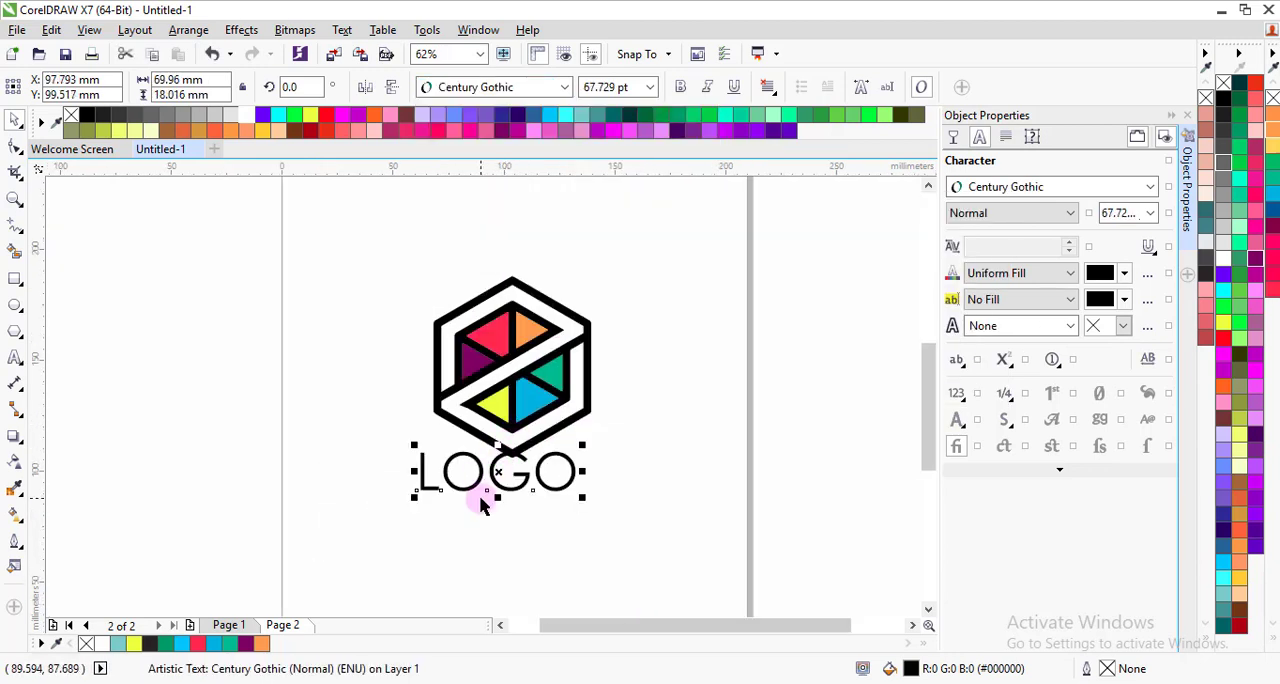
pyautogui.moveTo(508, 452); pyautogui.dragTo(528, 486)
pyautogui.moveTo(615, 510); pyautogui.dragTo(667, 528)
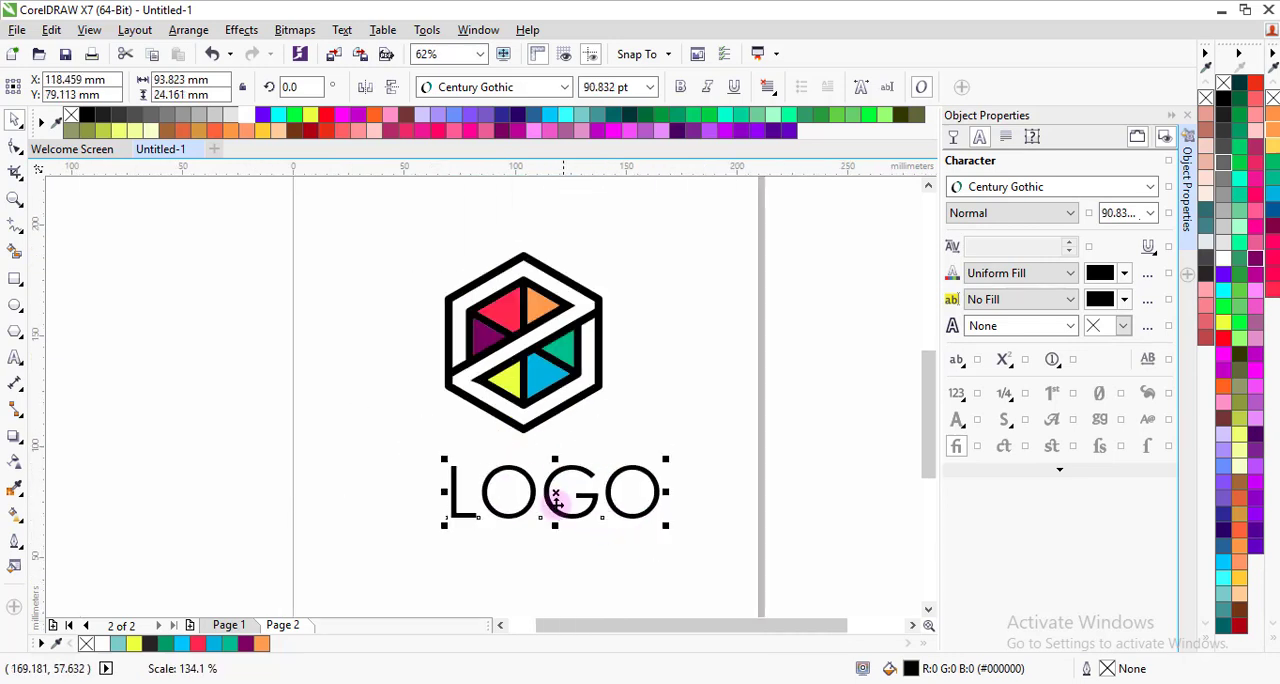
pyautogui.moveTo(563, 495); pyautogui.dragTo(533, 487)
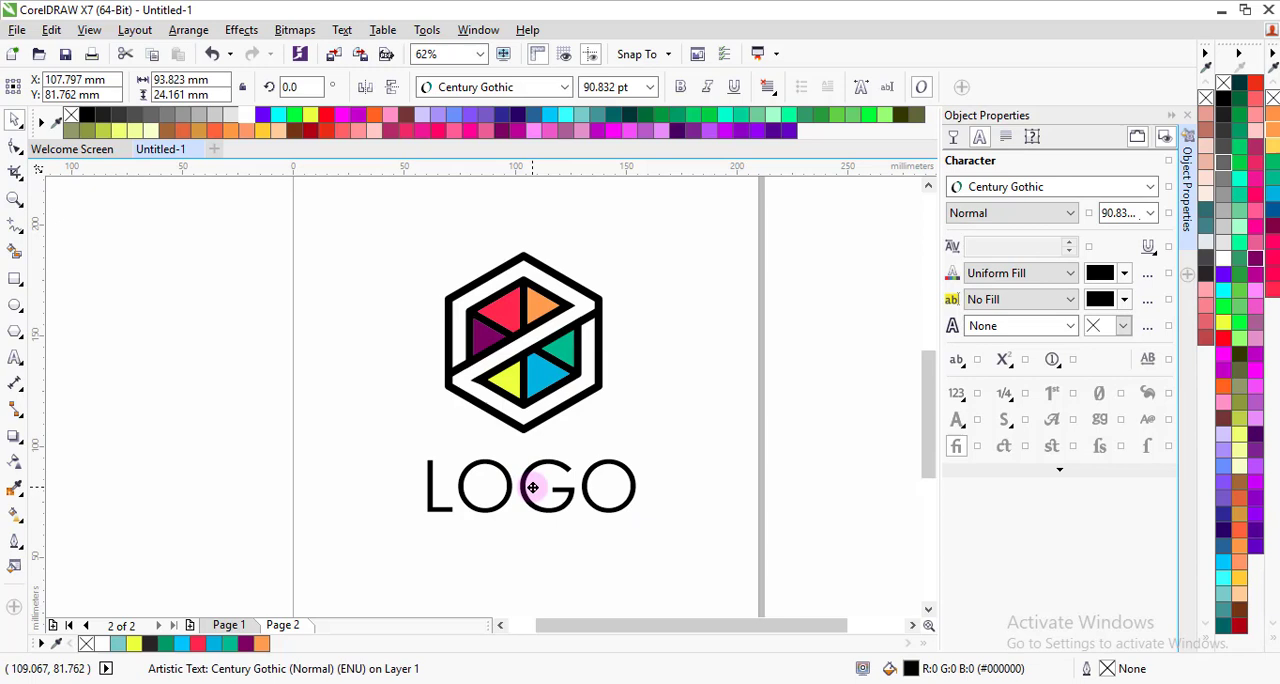
# Step: Group all the objects of the hexagon artwork and centre the LOGO text horizontally beneath it
pyautogui.click(443, 231)
pyautogui.moveTo(367, 205); pyautogui.dragTo(676, 369)
pyautogui.moveTo(683, 450); pyautogui.dragTo(684, 446)
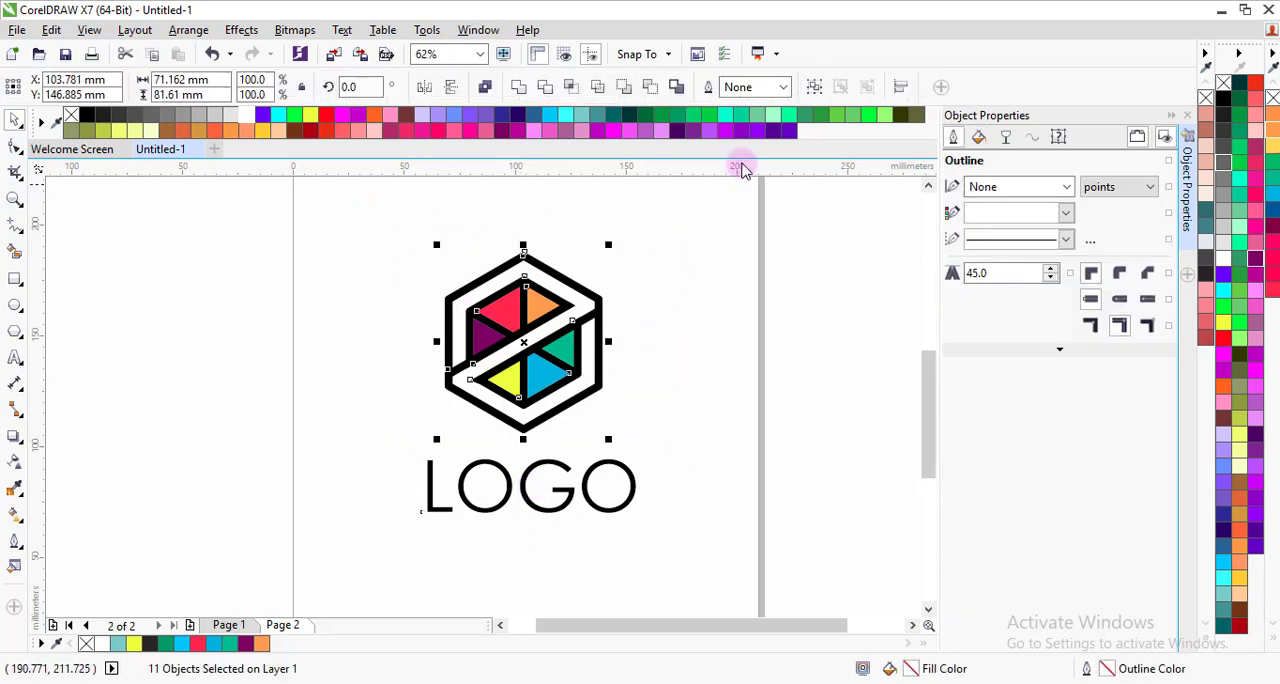
pyautogui.click(816, 89)
pyautogui.moveTo(343, 194); pyautogui.dragTo(700, 566)
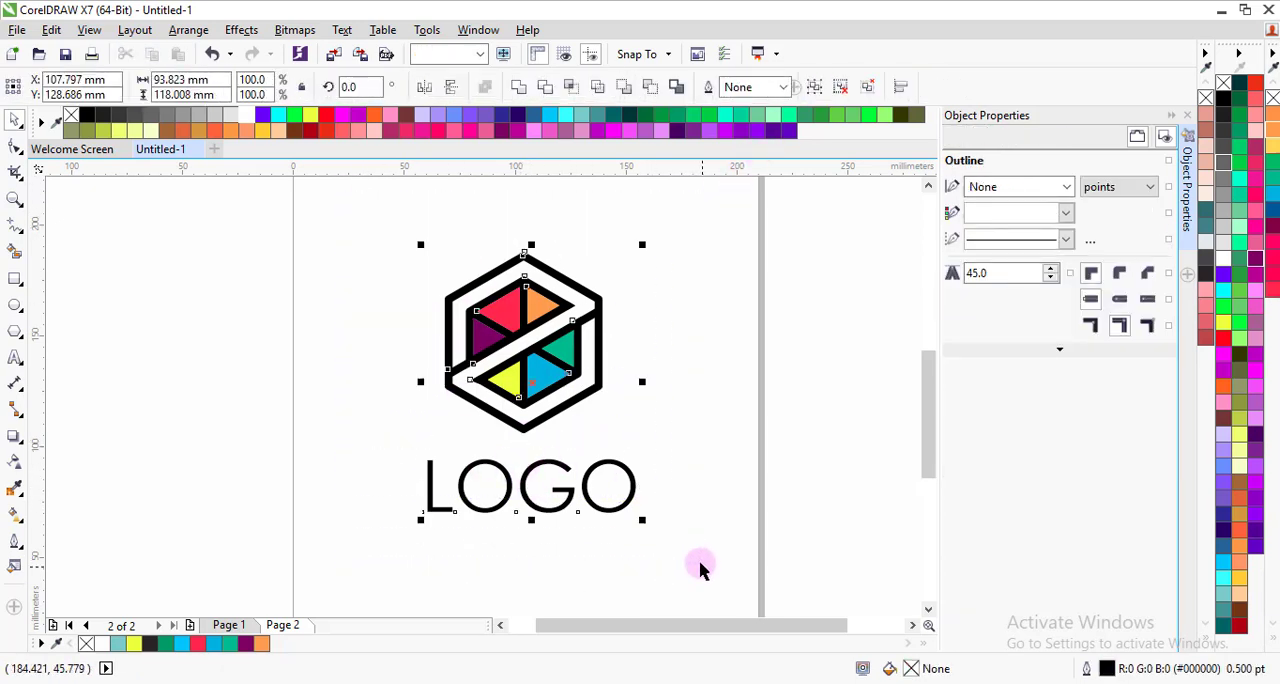
pyautogui.click(720, 492)
# Step: Make the LOGO text bold and clear the selection
pyautogui.click(530, 514)
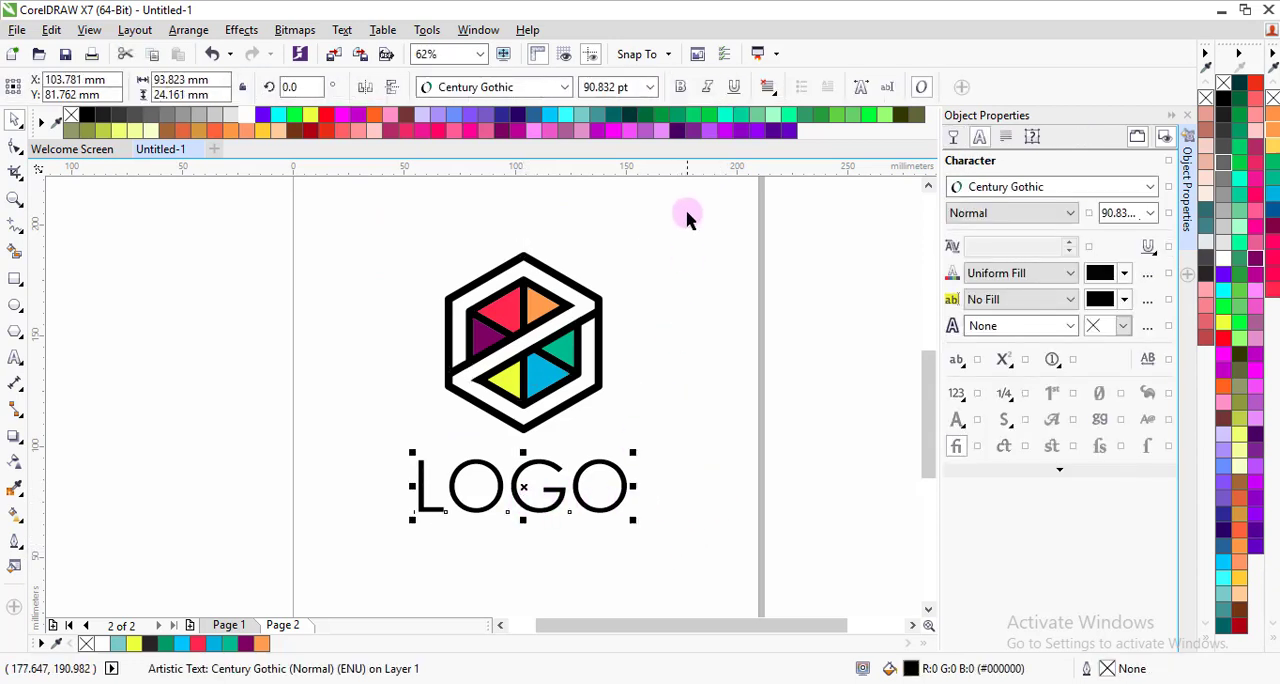
pyautogui.click(680, 87)
pyautogui.click(630, 320)
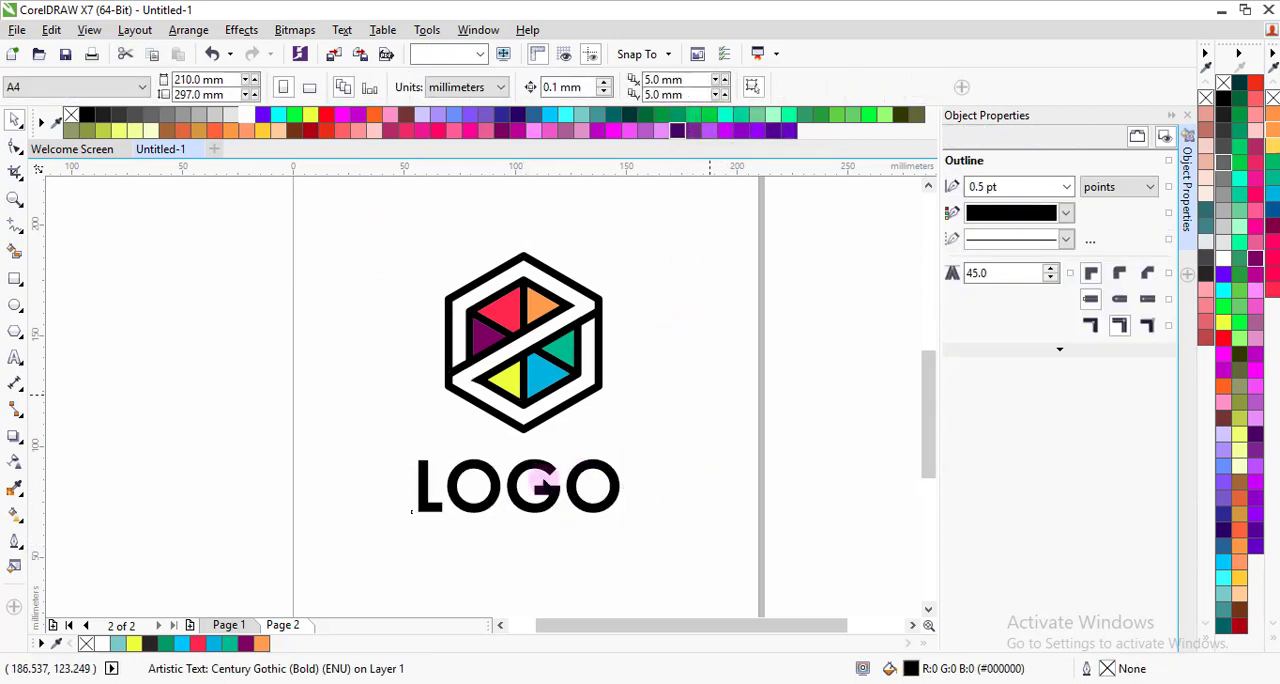
# Step: Scale down the grouped hexagon artwork and move it down to sit centred just above the LOGO text
pyautogui.click(508, 497)
pyautogui.click(571, 279)
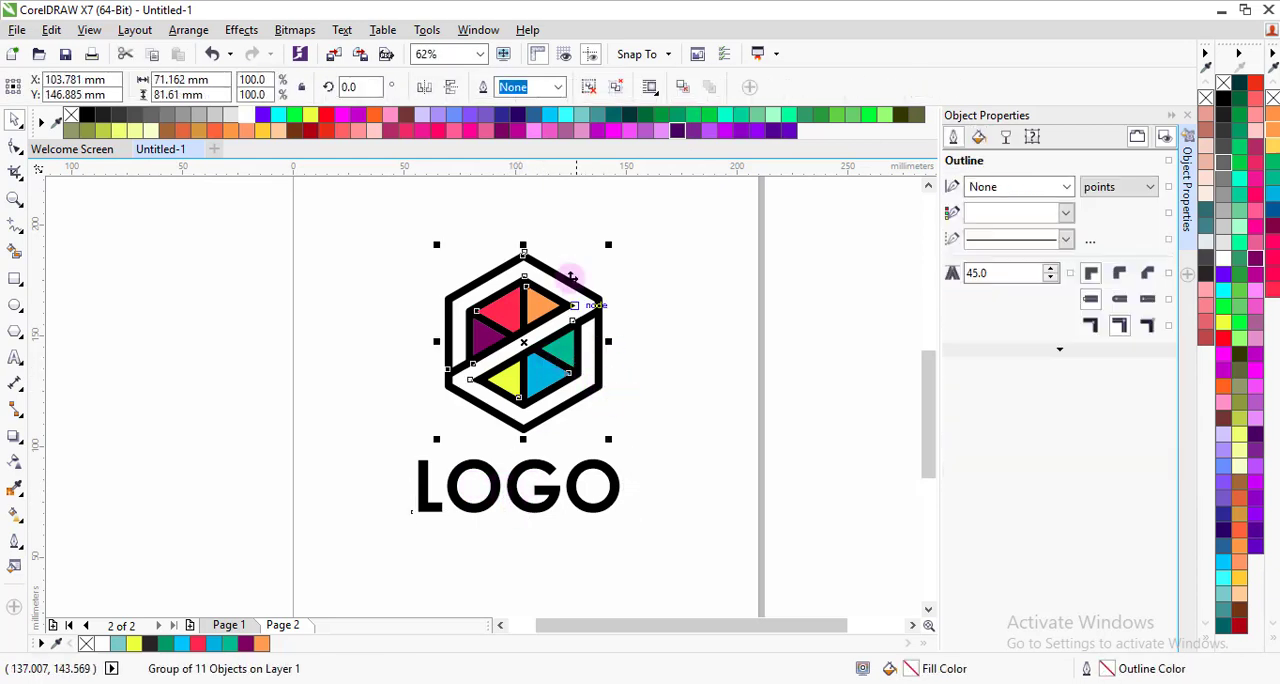
pyautogui.moveTo(608, 245); pyautogui.dragTo(572, 287)
pyautogui.moveTo(527, 352); pyautogui.dragTo(526, 382)
pyautogui.click(661, 374)
# Step: Move the LOGO text up closer to the hexagon, to a Y position of about 88.5 mm
pyautogui.click(523, 503)
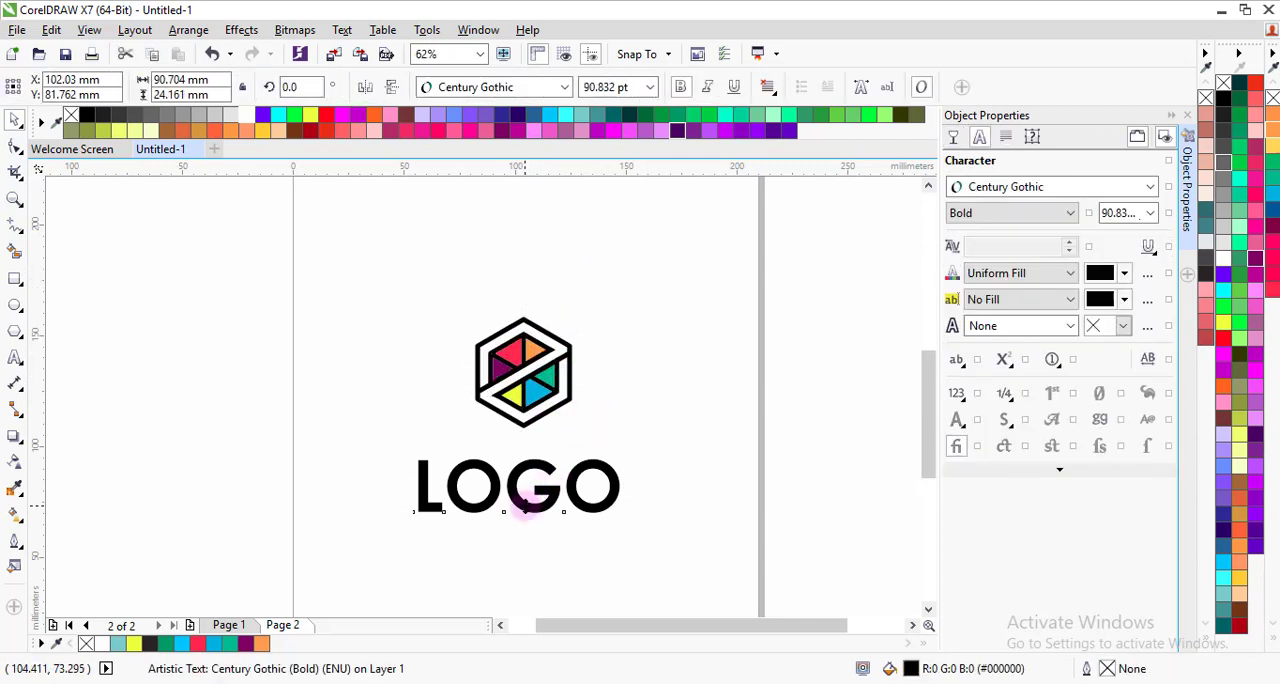
pyautogui.scroll(1, 520, 497)
pyautogui.scroll(-1, 523, 459)
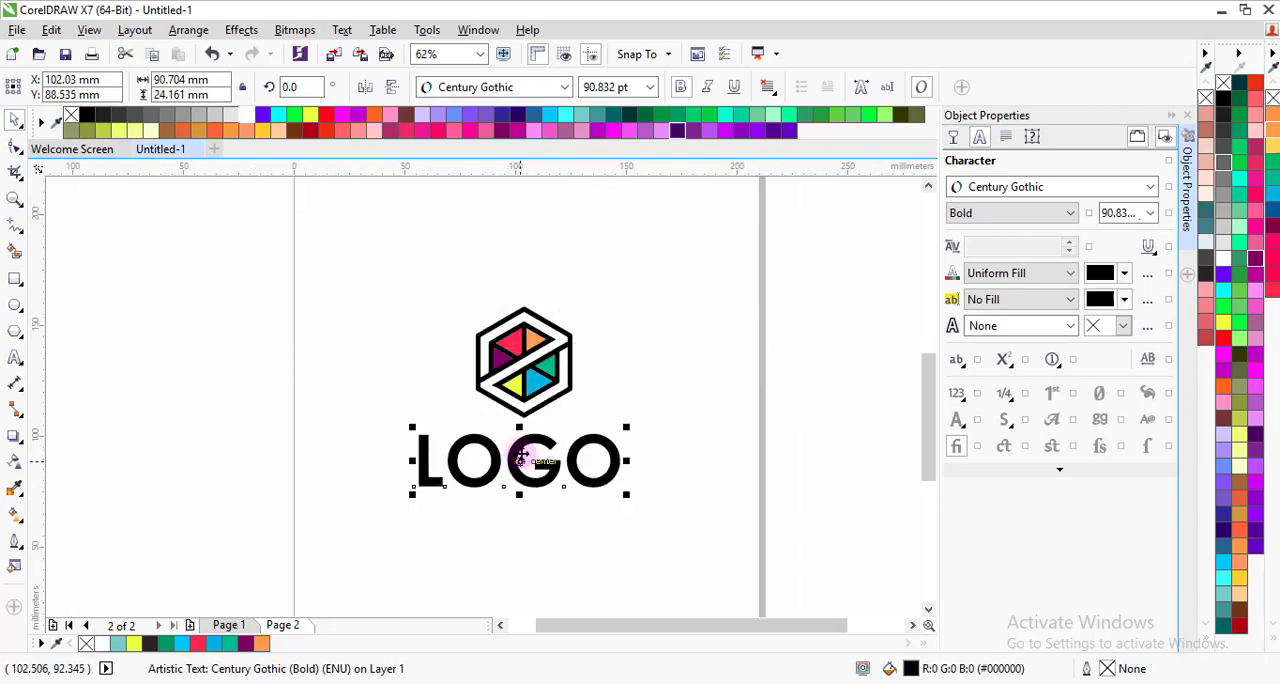